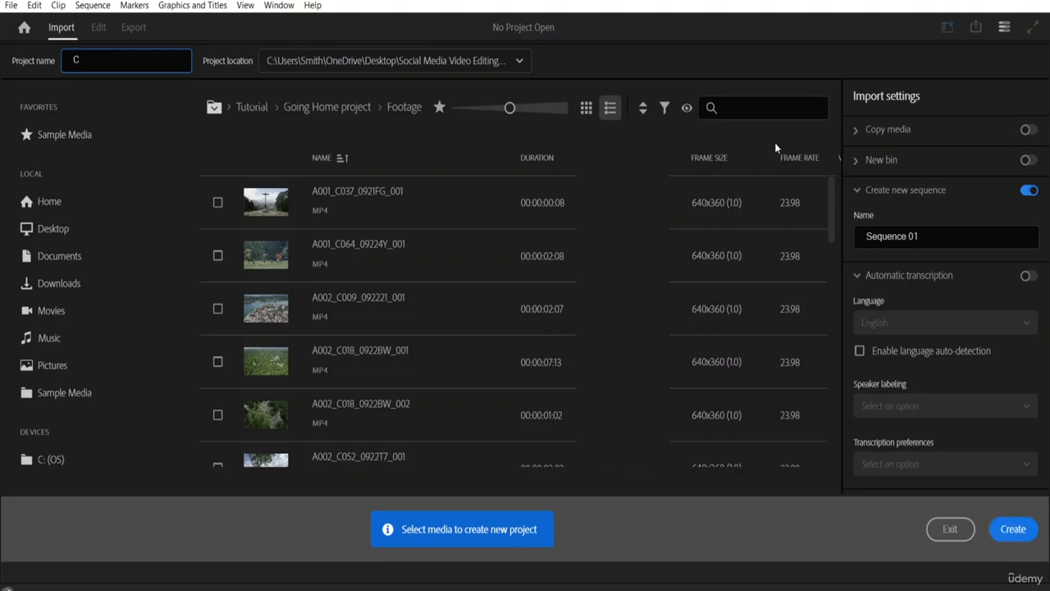
Step: Name the new project "Cinematic video"
text(matic video)
Step: Set the project location to the "Social Media Video Editing Resource File" folder and create the project
click(394, 60)
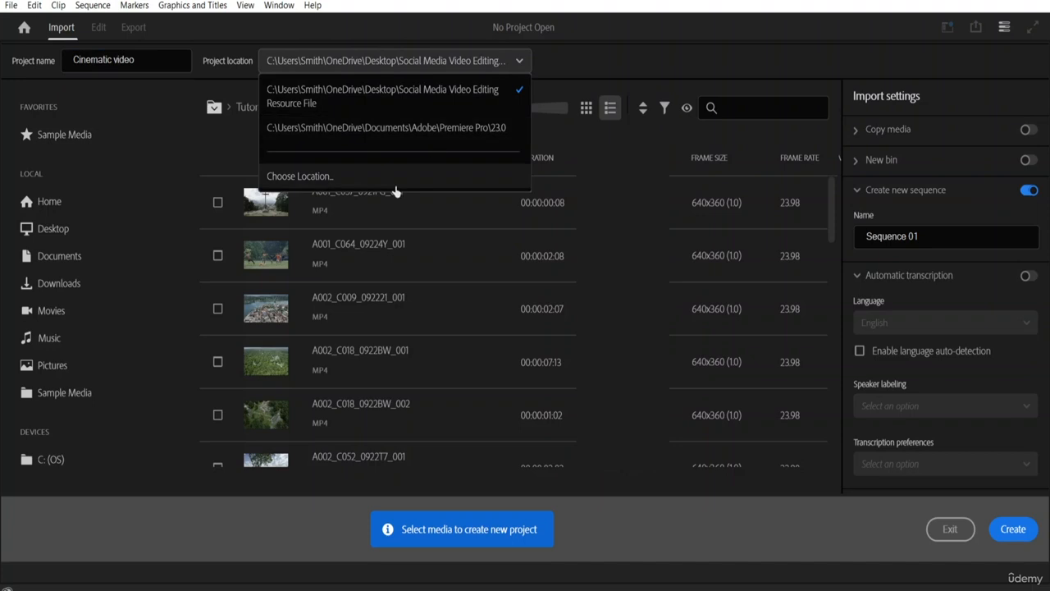
click(361, 176)
scroll(108, 237, down, 1)
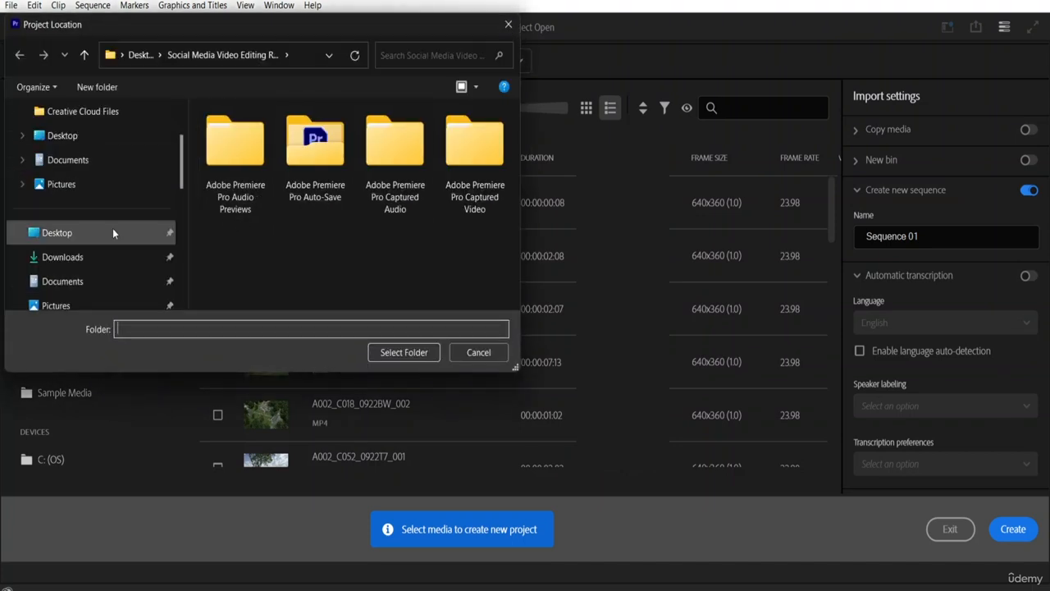
scroll(101, 254, down, 1)
scroll(184, 207, down, 3)
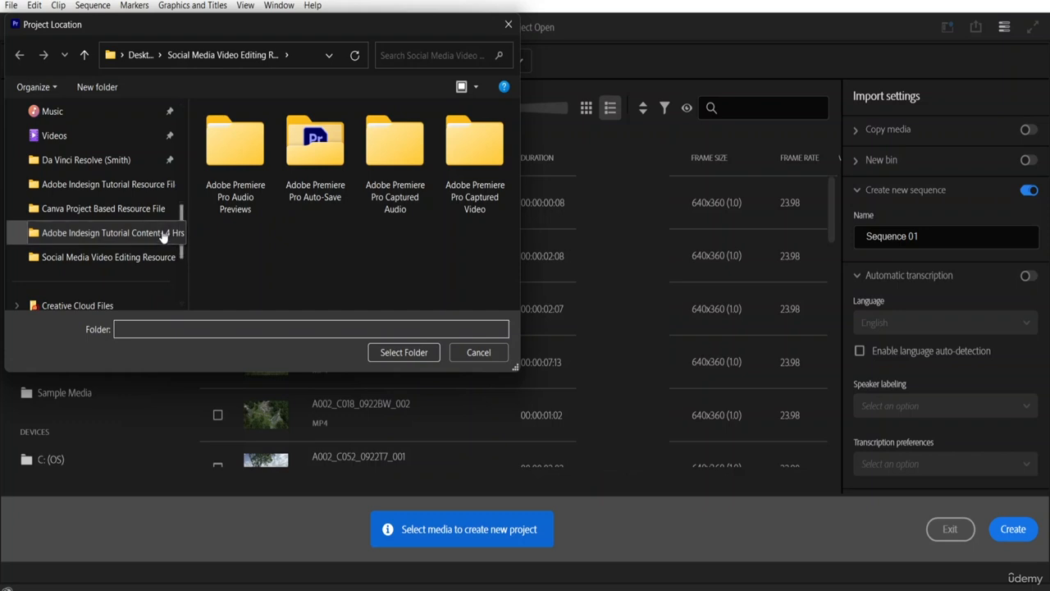
click(149, 260)
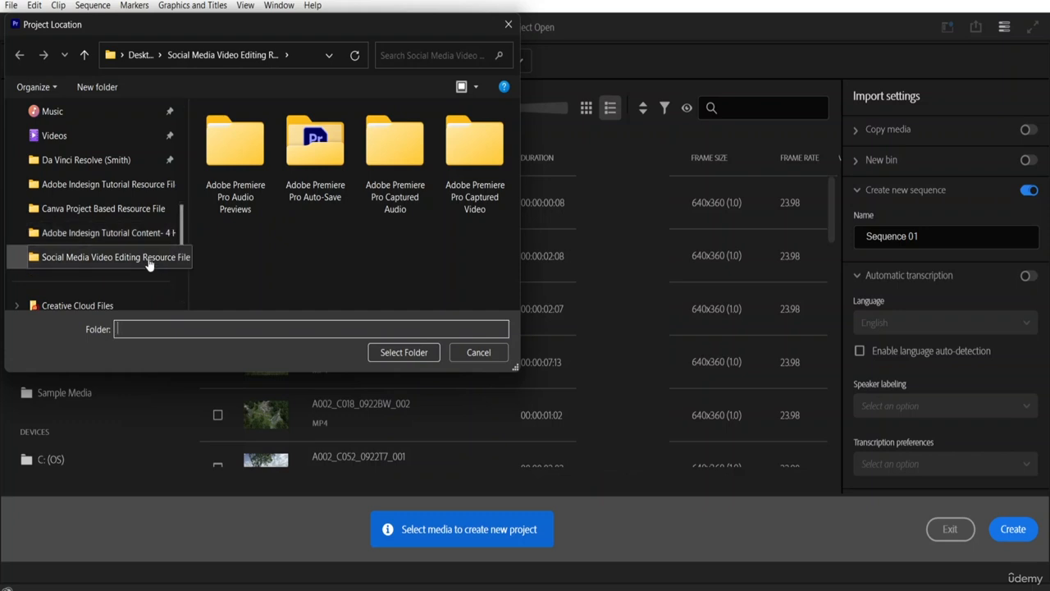
click(392, 352)
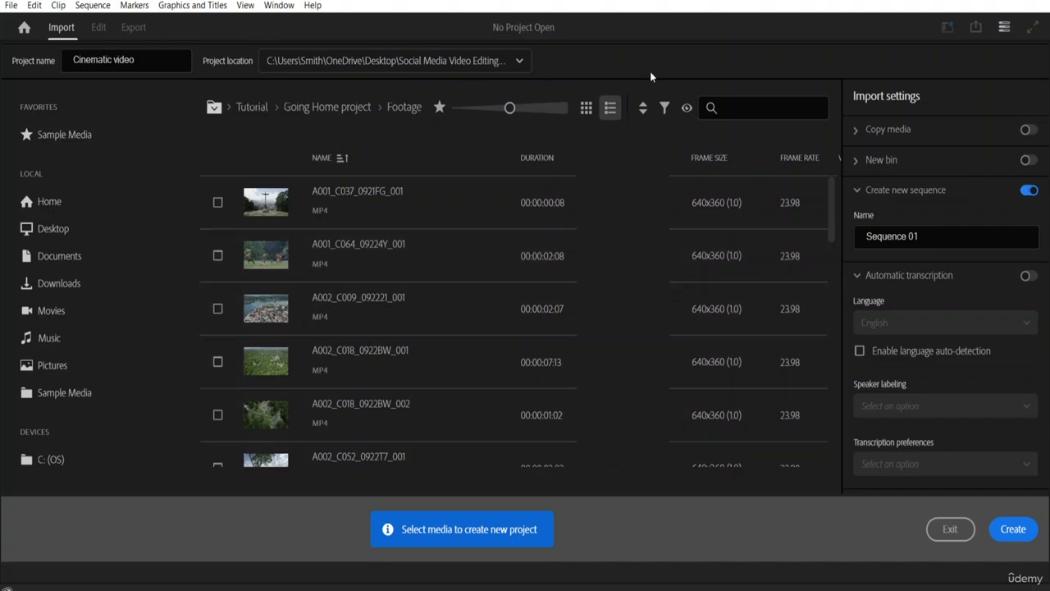
click(1015, 530)
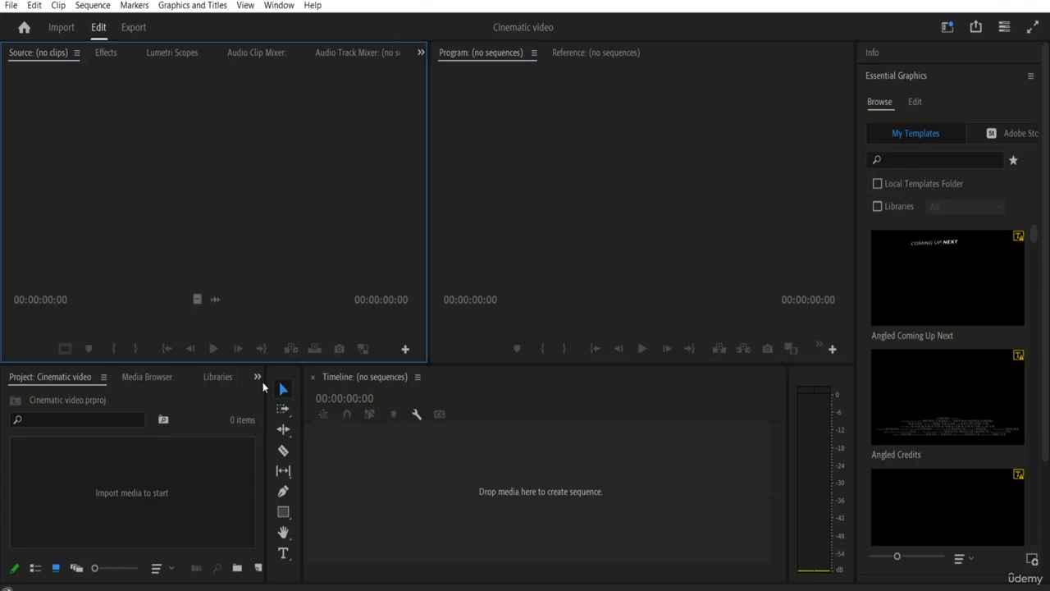
Step: Import the vecteezy_camera-lenta beach running video and the risk-136788 audio file into the project
double_click(107, 493)
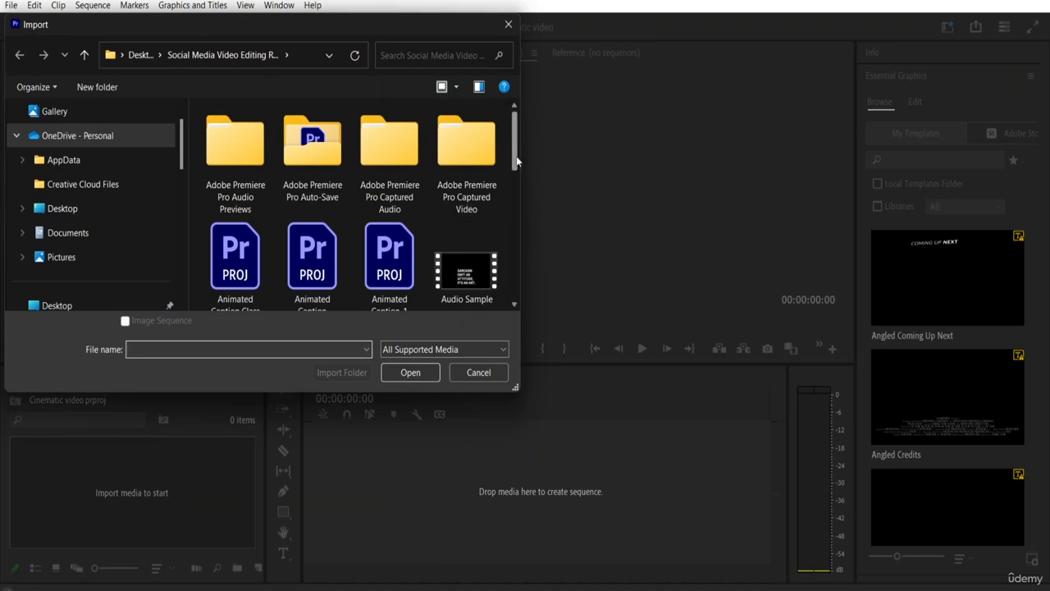
drag(516, 156, 510, 292)
click(238, 242)
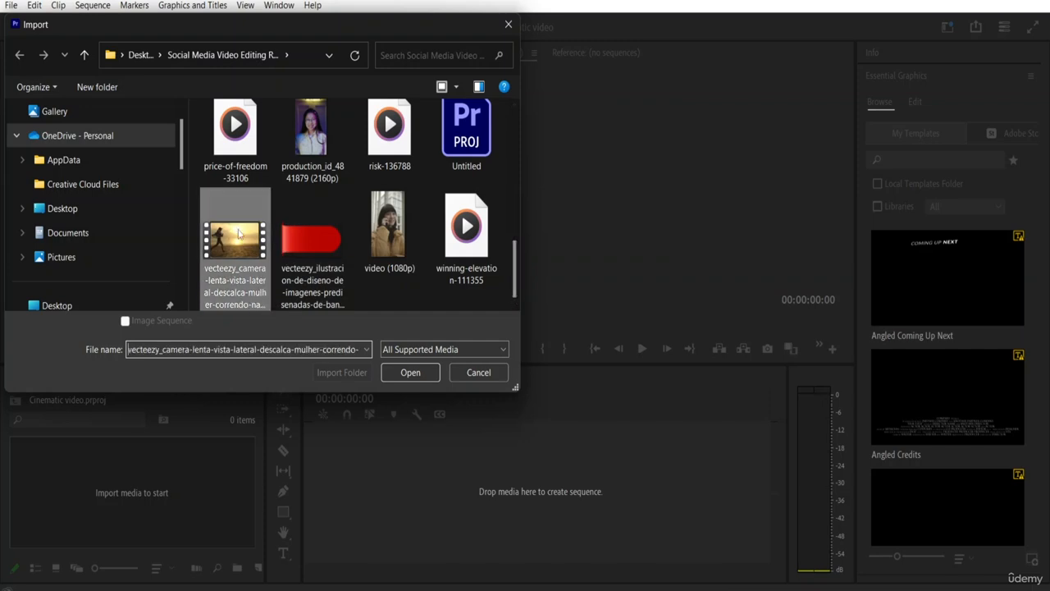
ctrl+click(397, 156)
click(410, 373)
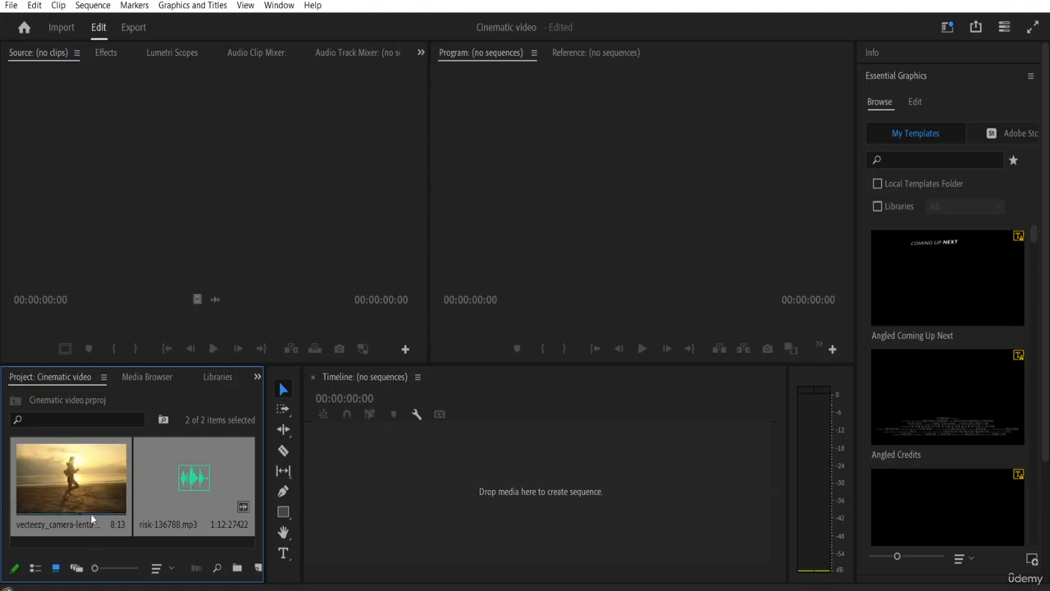
Step: Open the beach running clip in the Source Monitor and preview it from the start
click(74, 487)
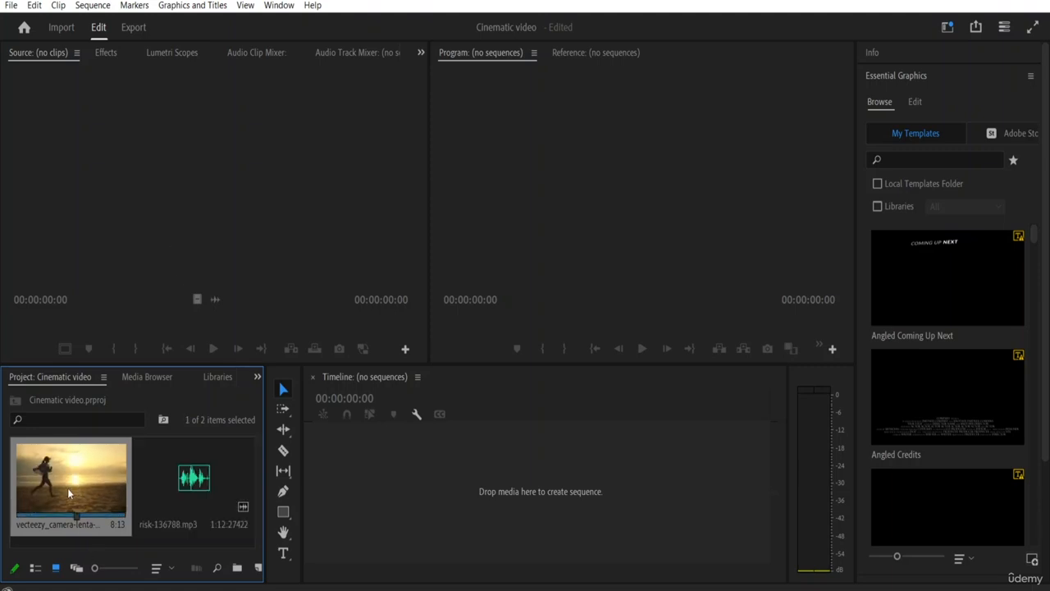
double_click(70, 492)
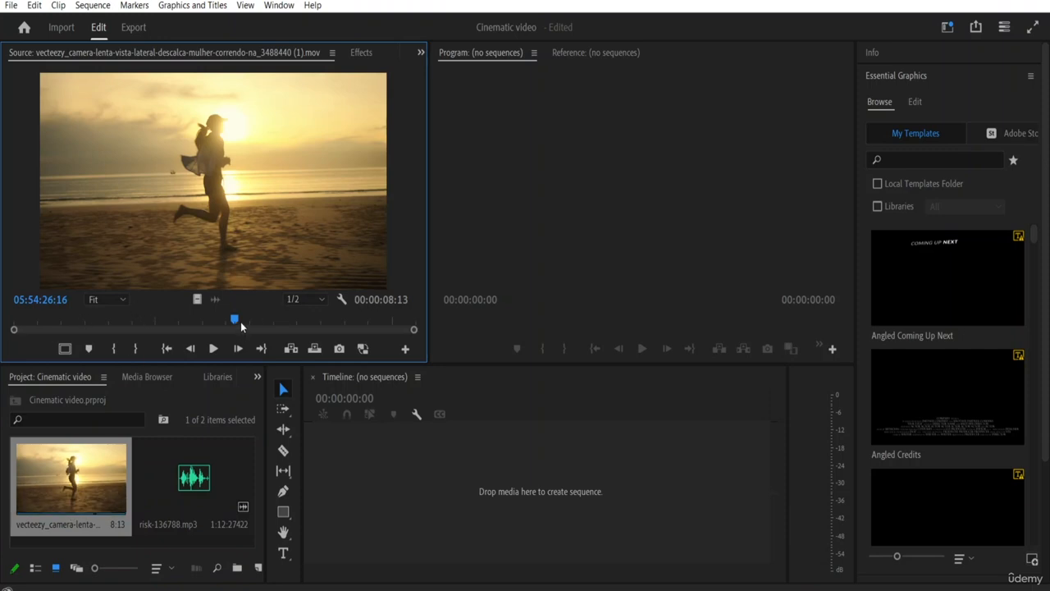
drag(235, 324, 3, 333)
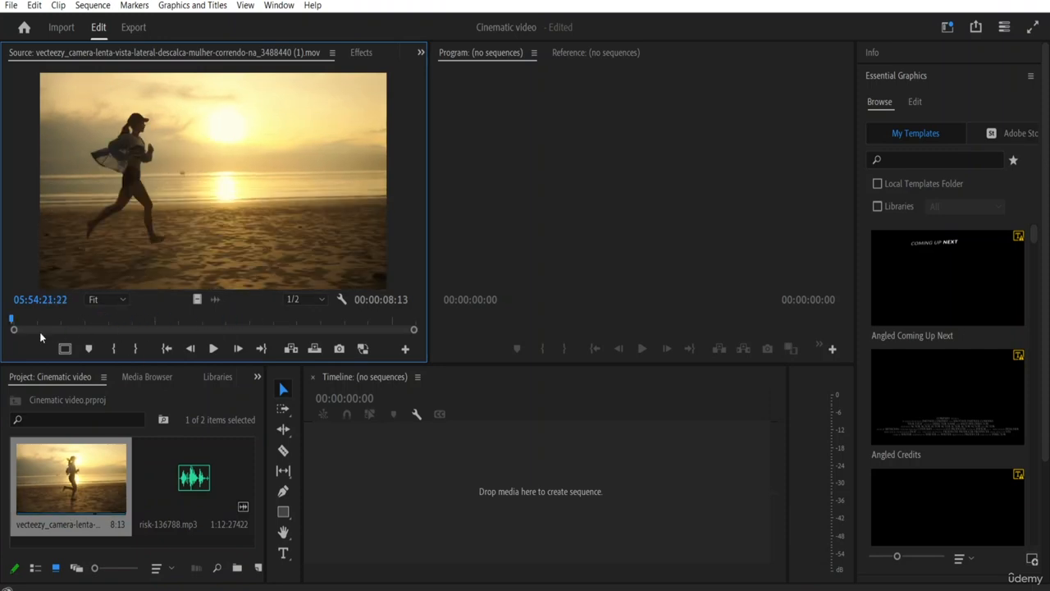
click(211, 348)
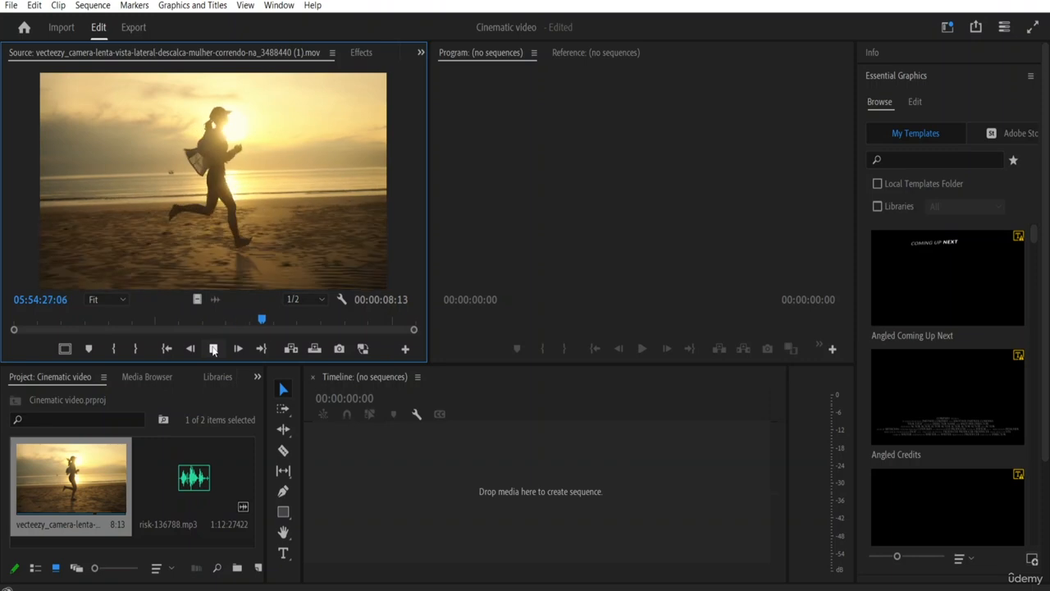
click(213, 349)
Step: Mark the source clip's In point at its first frame and its Out point at 05:54:30:05
drag(263, 322, 2, 343)
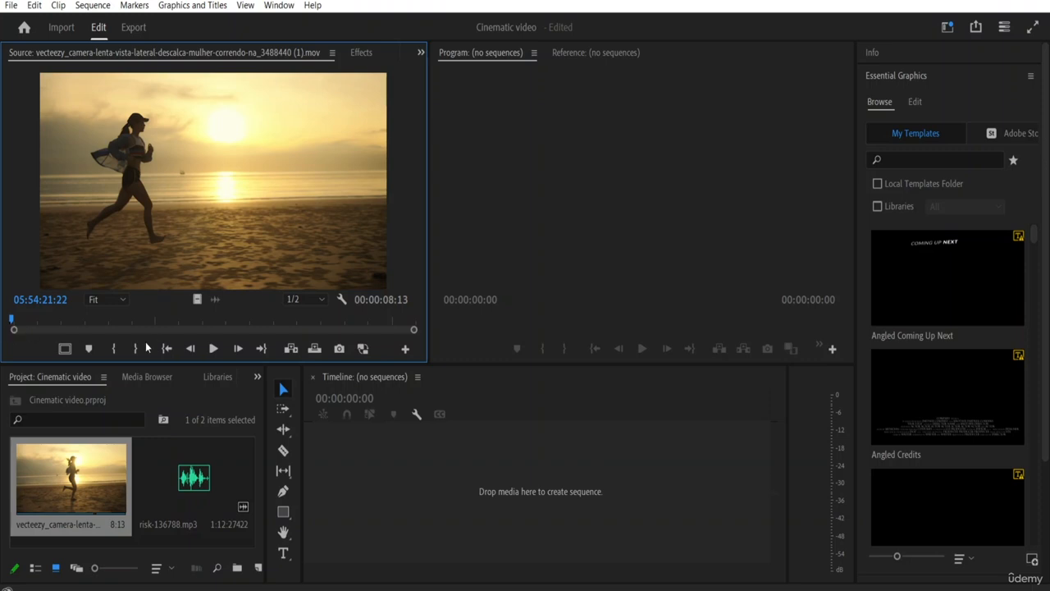
click(115, 349)
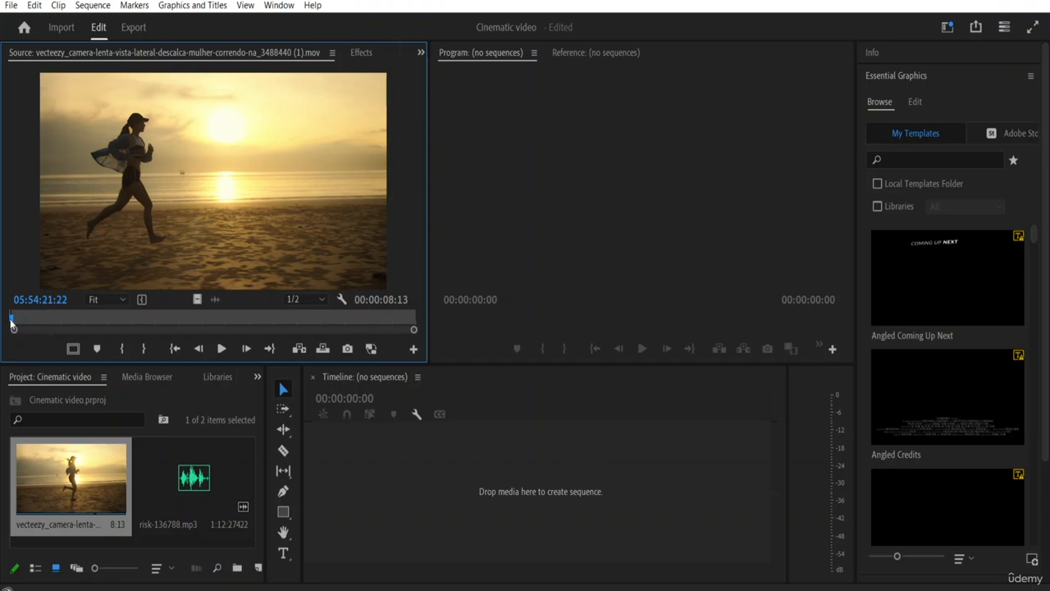
drag(12, 324, 401, 323)
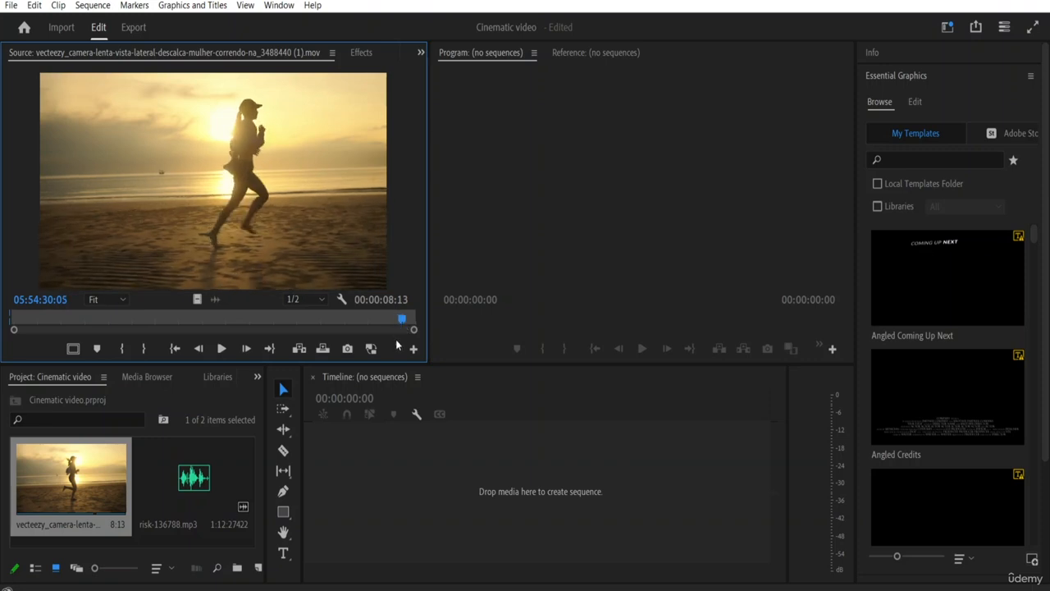
click(144, 351)
Step: Step backward frame by frame through the end of the marked source clip to 05:54:29:16
click(197, 349)
click(197, 350)
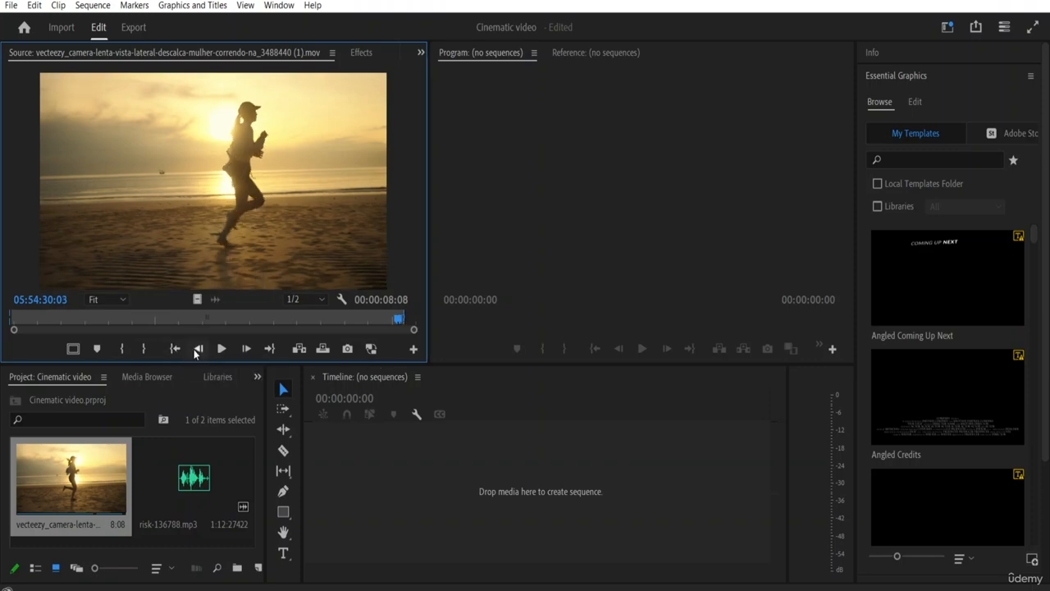
click(197, 350)
click(197, 350)
click(197, 350)
click(197, 350)
click(197, 350)
click(197, 350)
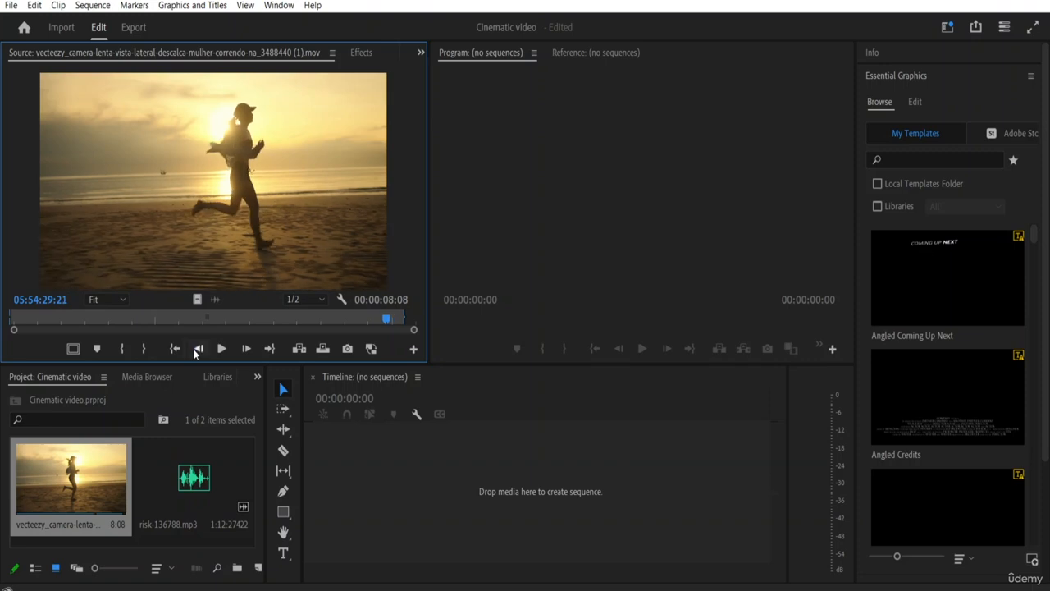
click(197, 350)
click(197, 350)
click(197, 350)
click(197, 350)
click(197, 349)
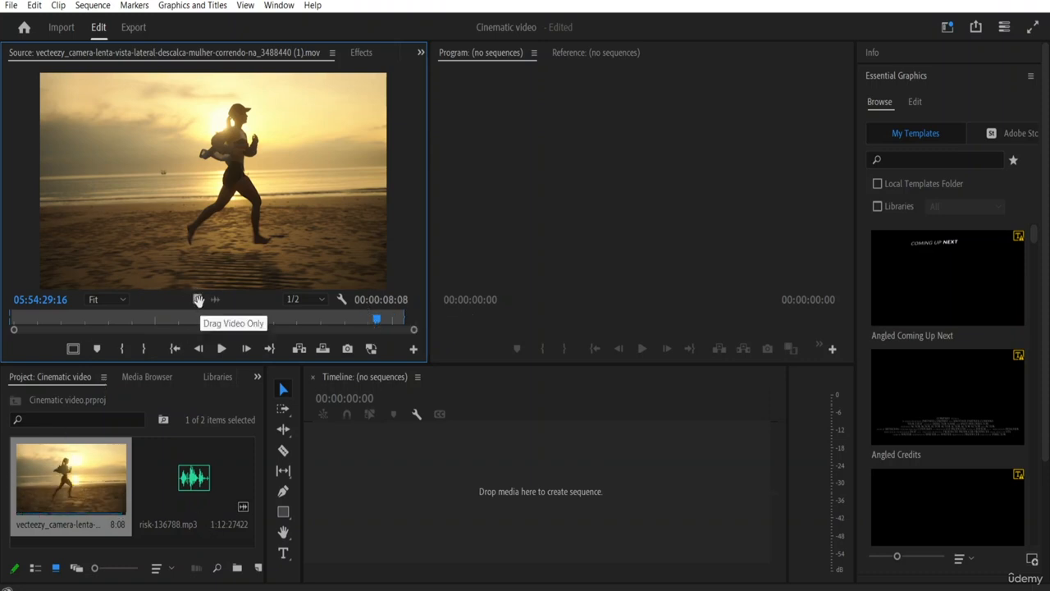
Step: Create a sequence from only the video of the marked source clip and play it through from the beginning
drag(198, 299, 327, 471)
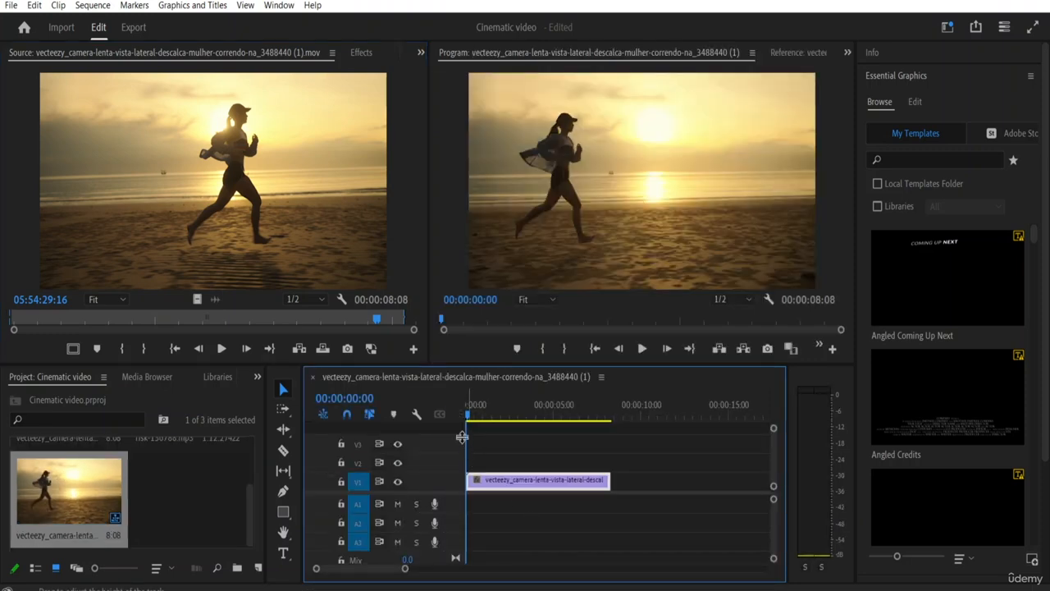
drag(466, 413, 613, 437)
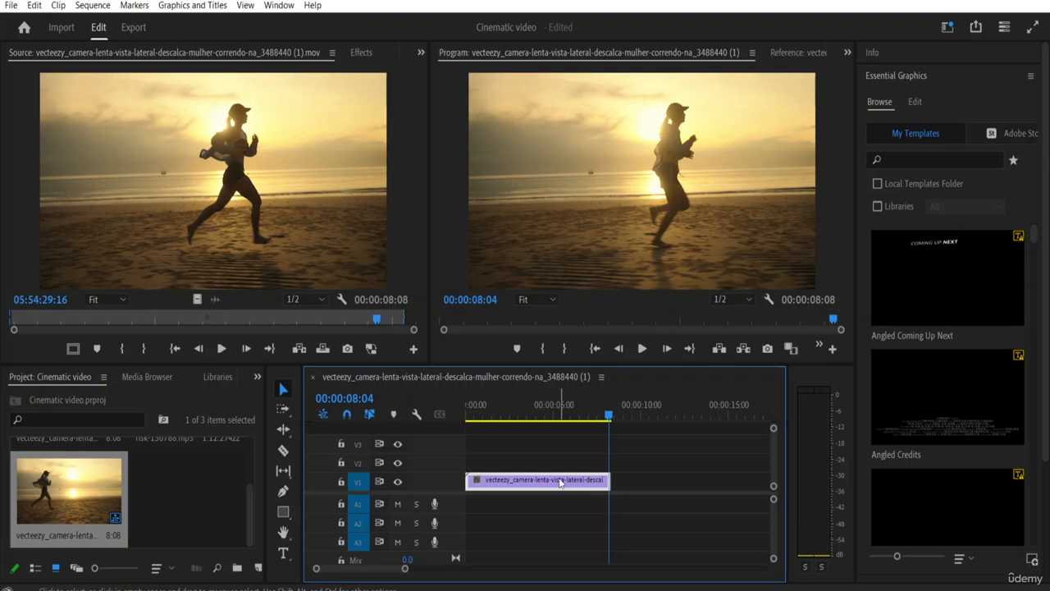
key(Home)
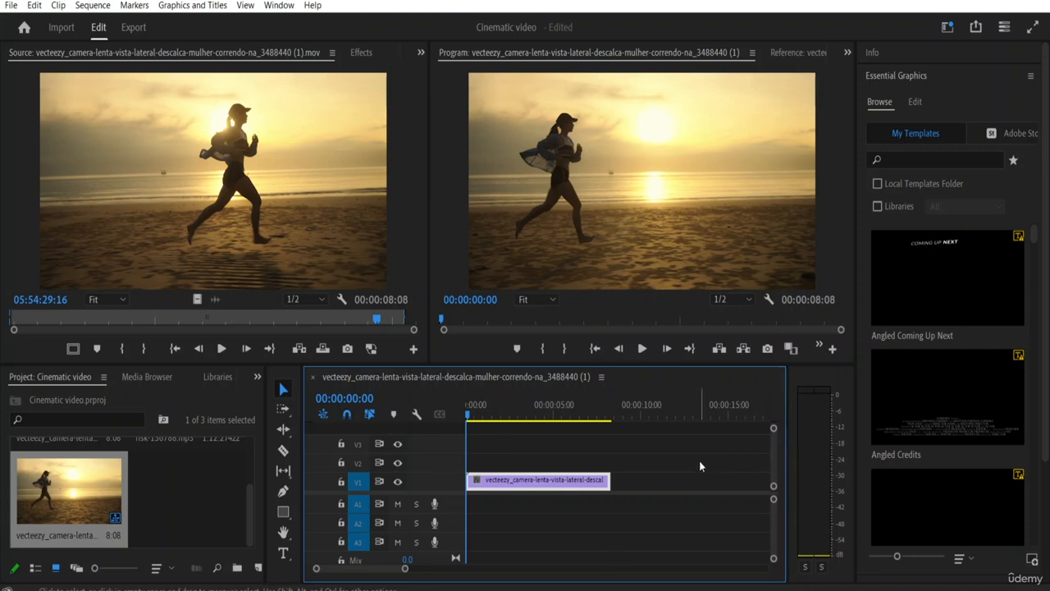
key(space)
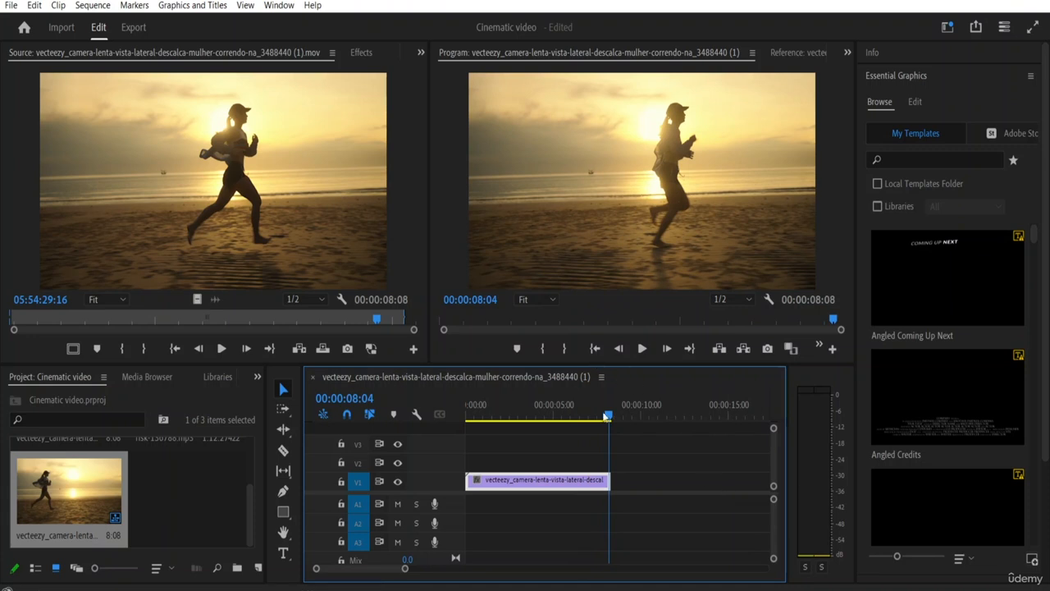
Step: Split the running clip on V1 with the Razor tool at 00:00:02:05 and 00:00:06:05
key(Home)
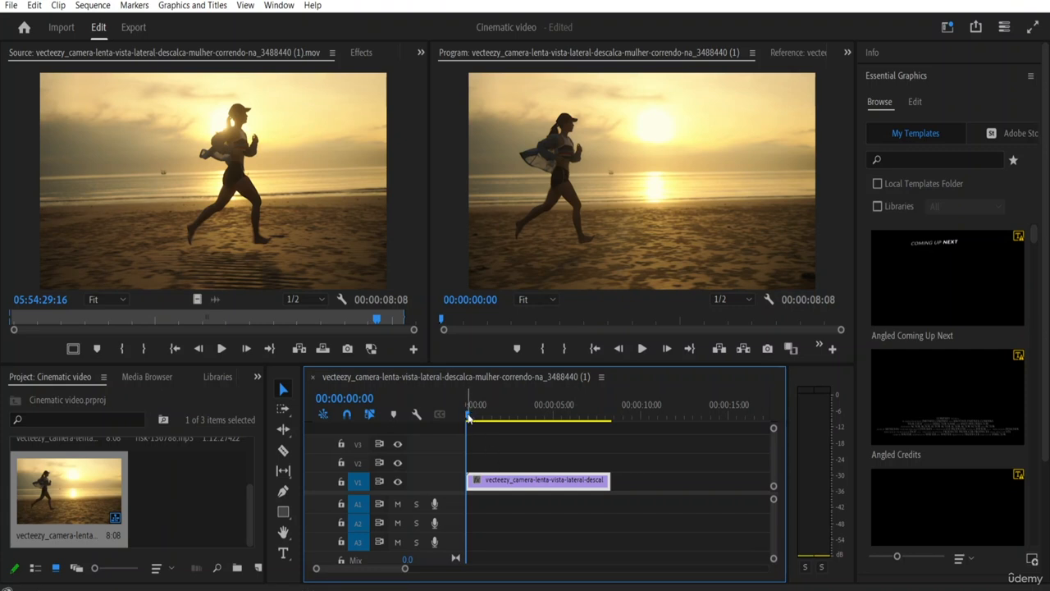
drag(469, 417, 506, 427)
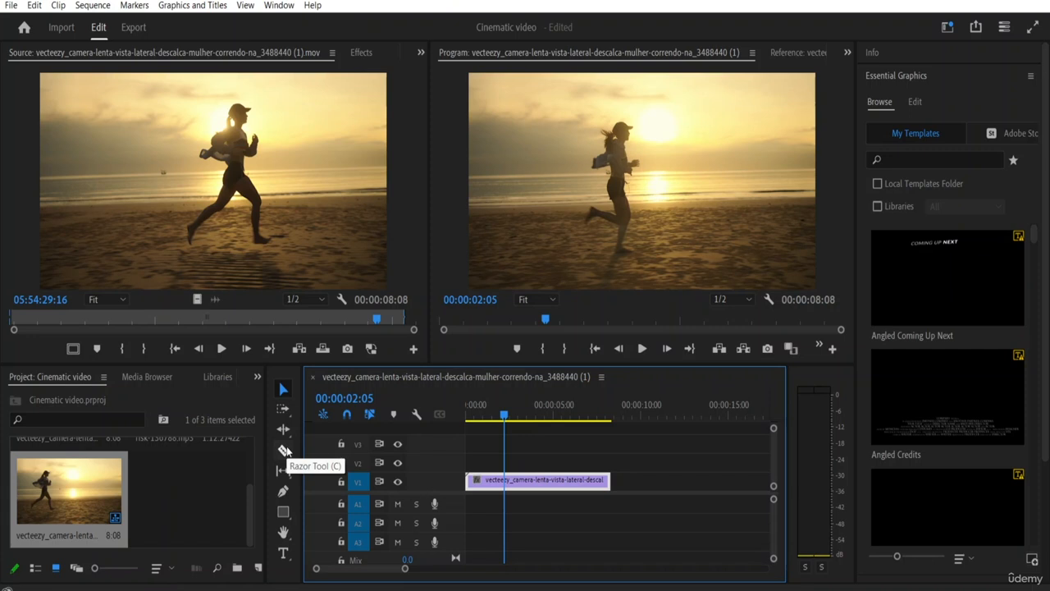
click(285, 449)
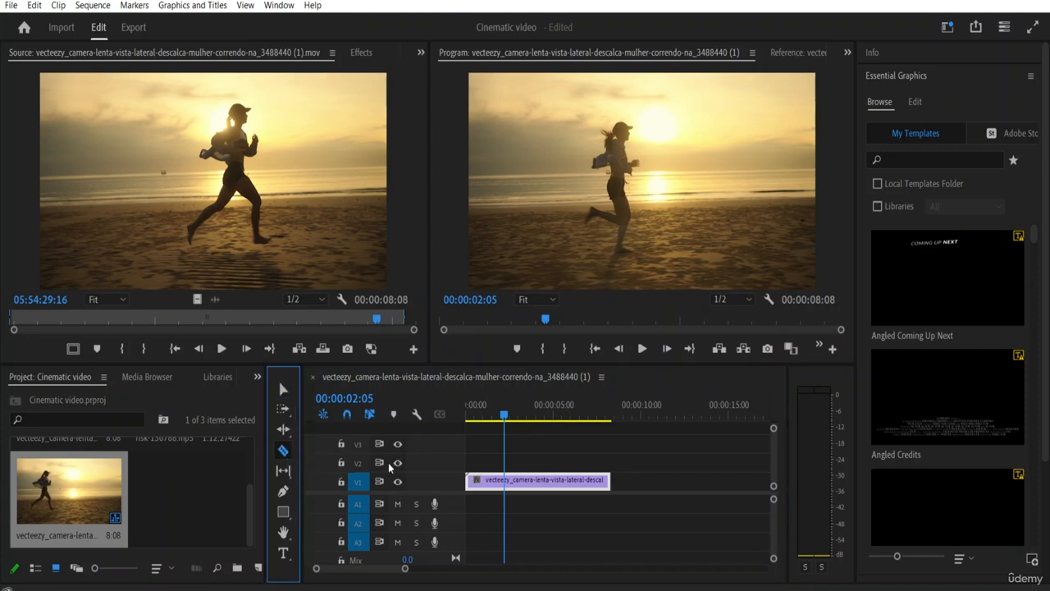
click(509, 484)
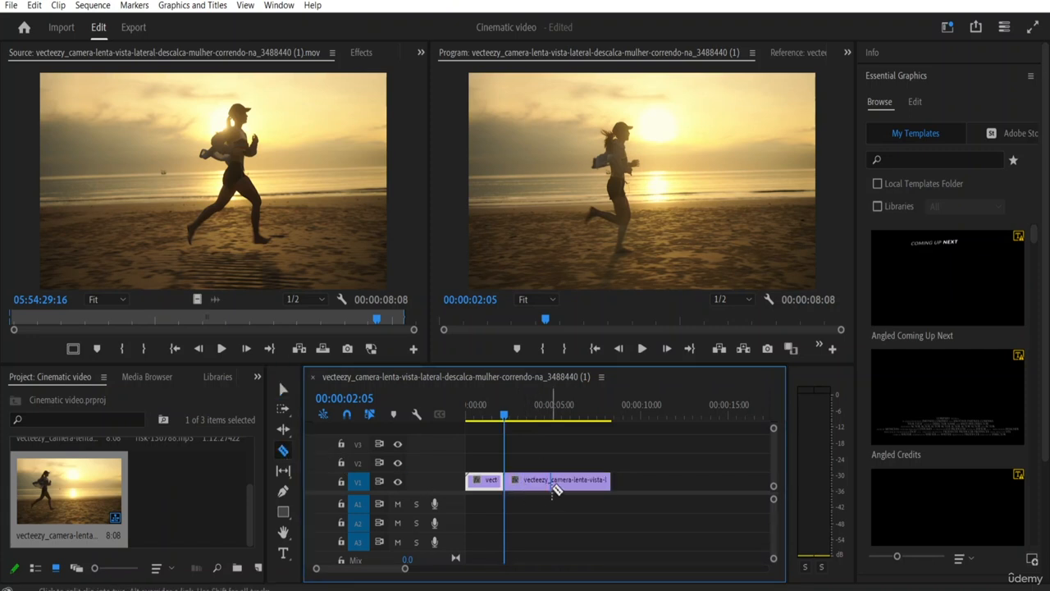
drag(507, 418, 574, 422)
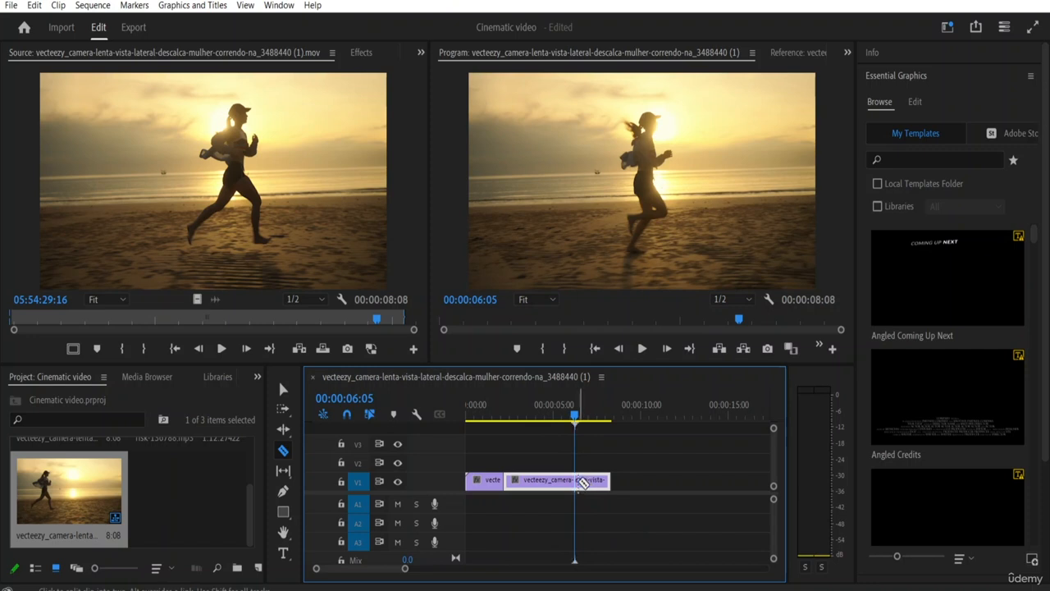
click(575, 481)
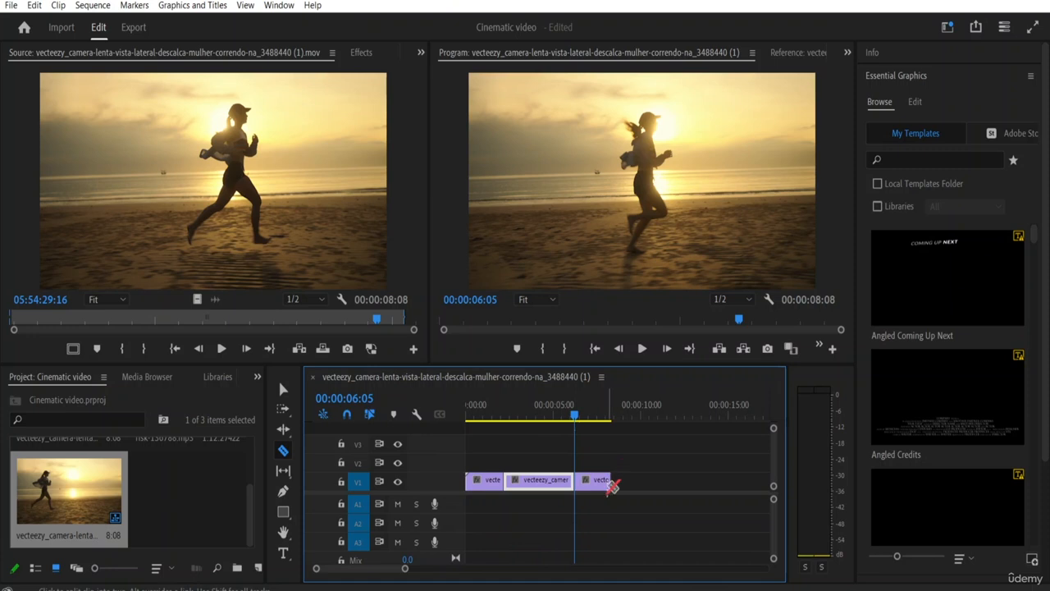
Step: Set the speed of the first running segment on V1 to 75%
click(479, 416)
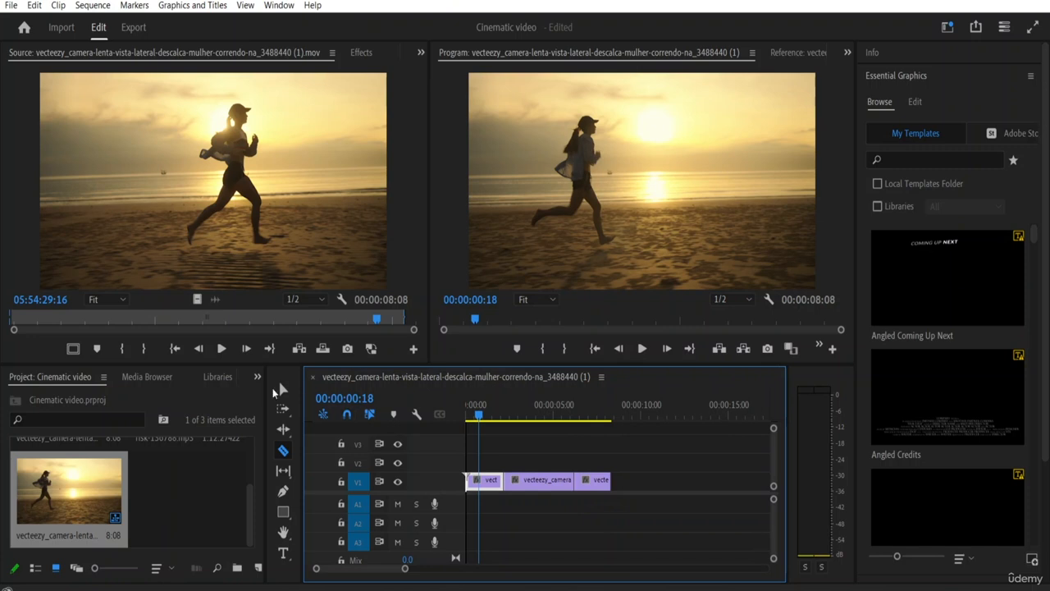
click(283, 388)
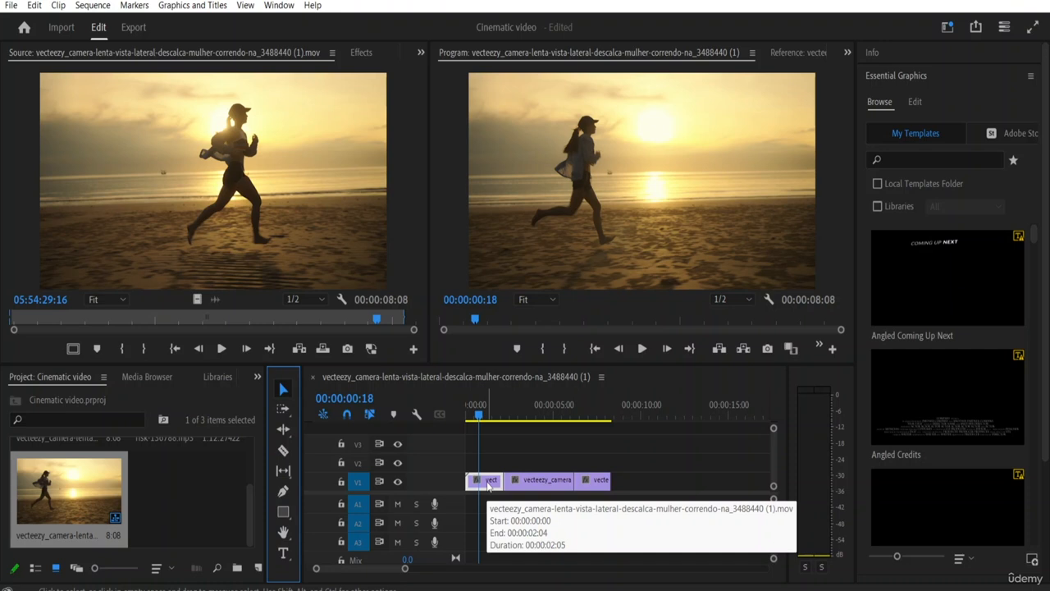
right_click(488, 486)
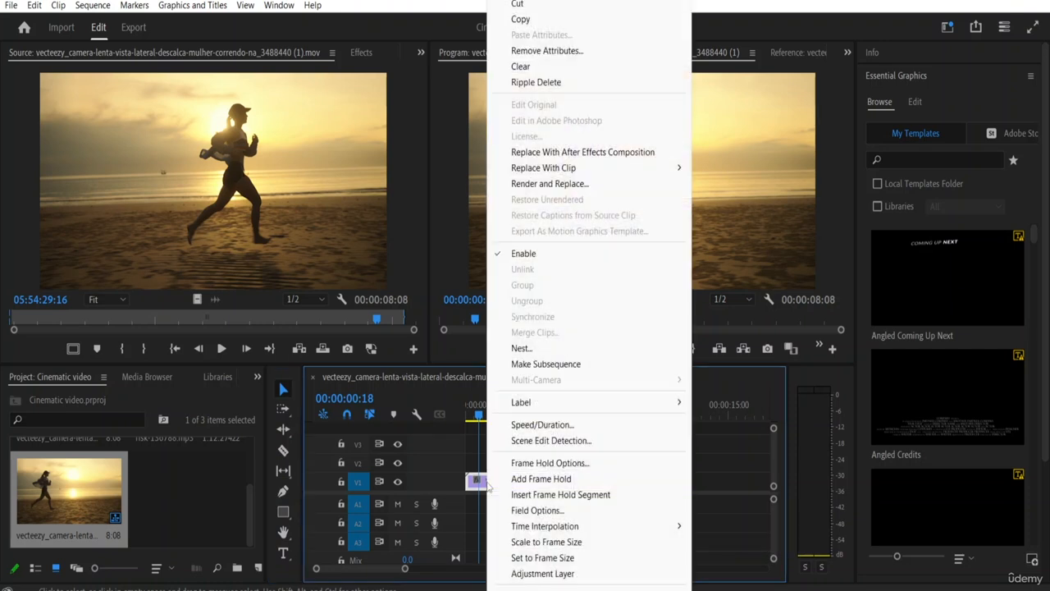
click(525, 426)
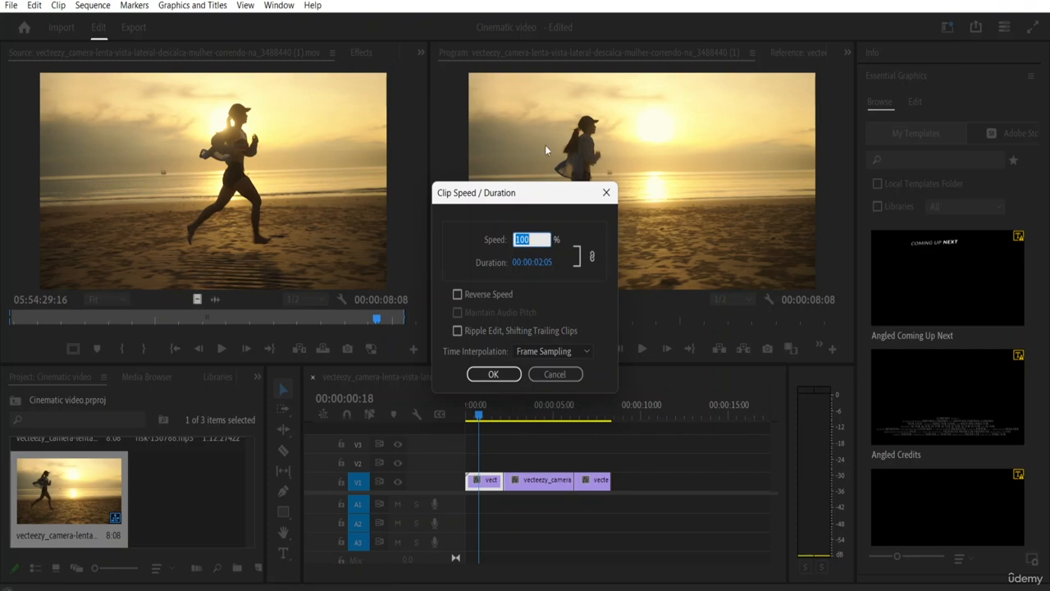
click(534, 239)
key(BackSpace)
key(BackSpace)
text(75)
click(494, 375)
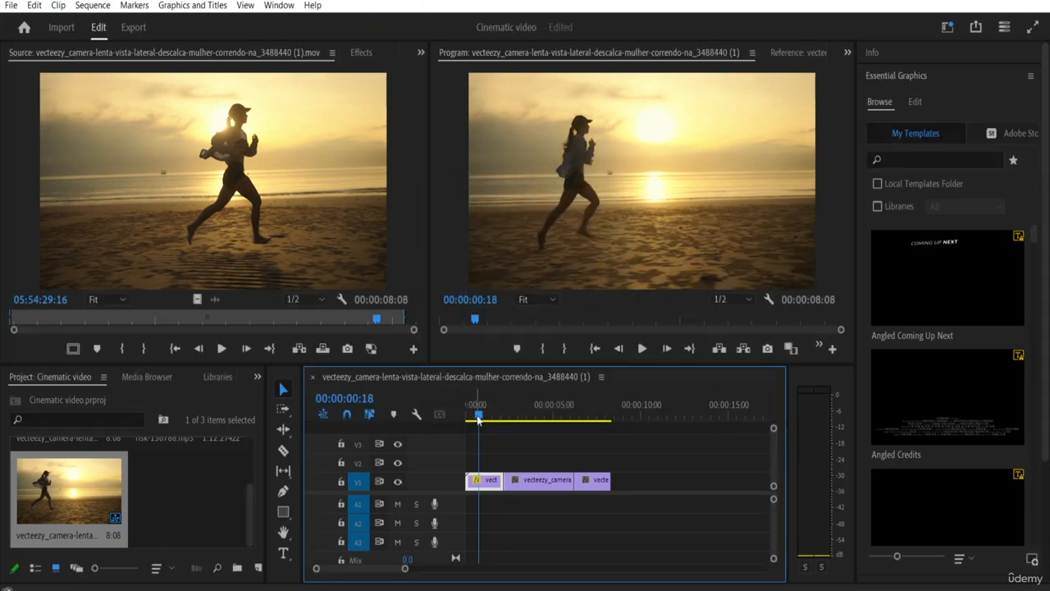
Step: Play the sequence from its start, and replay the first segment into the middle one to check the slowed motion
drag(478, 418, 455, 416)
key(space)
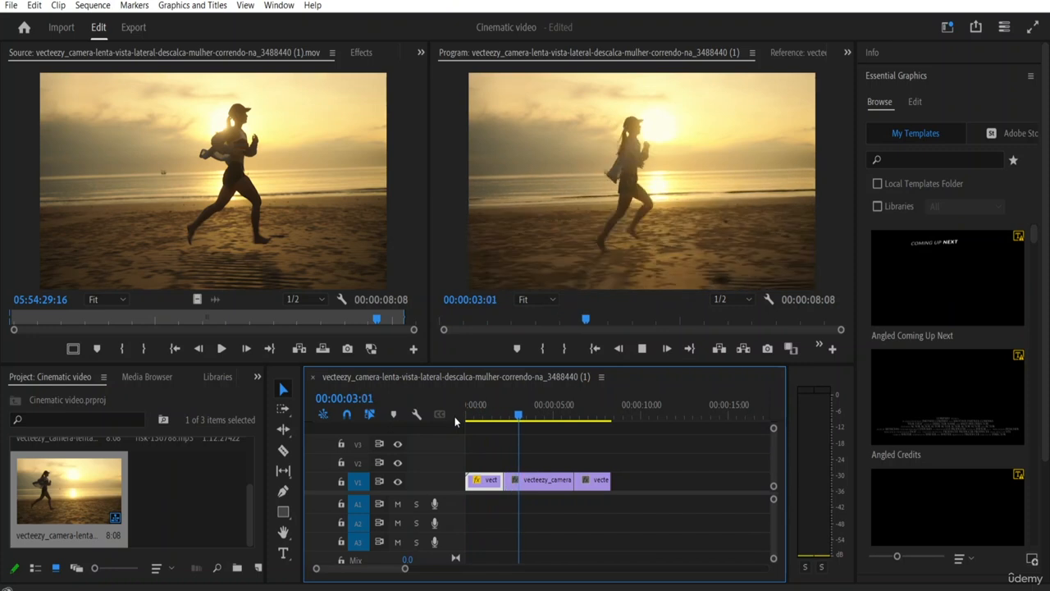
key(space)
drag(518, 415, 481, 422)
key(space)
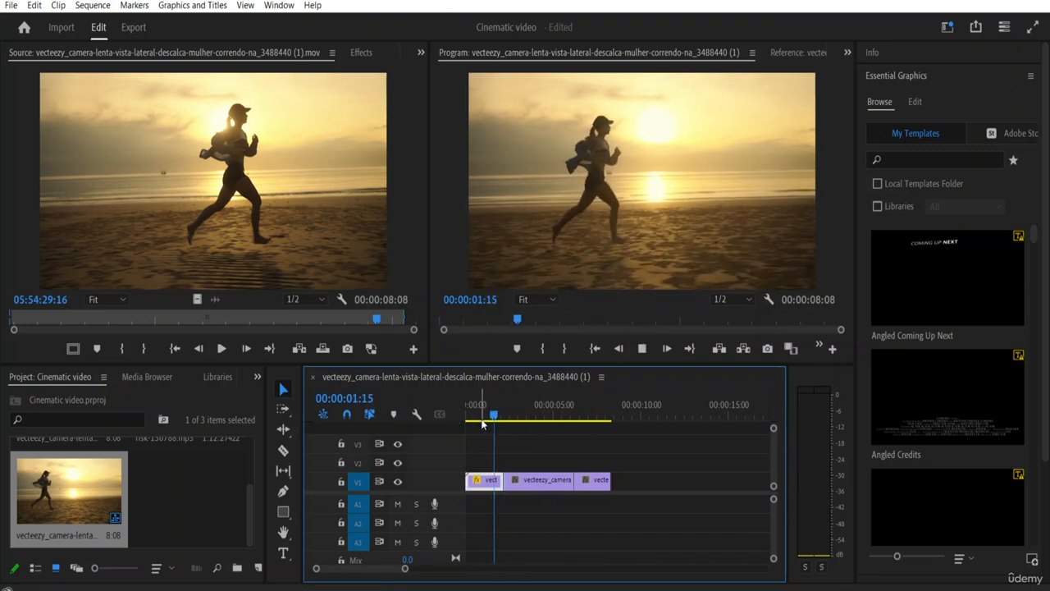
key(space)
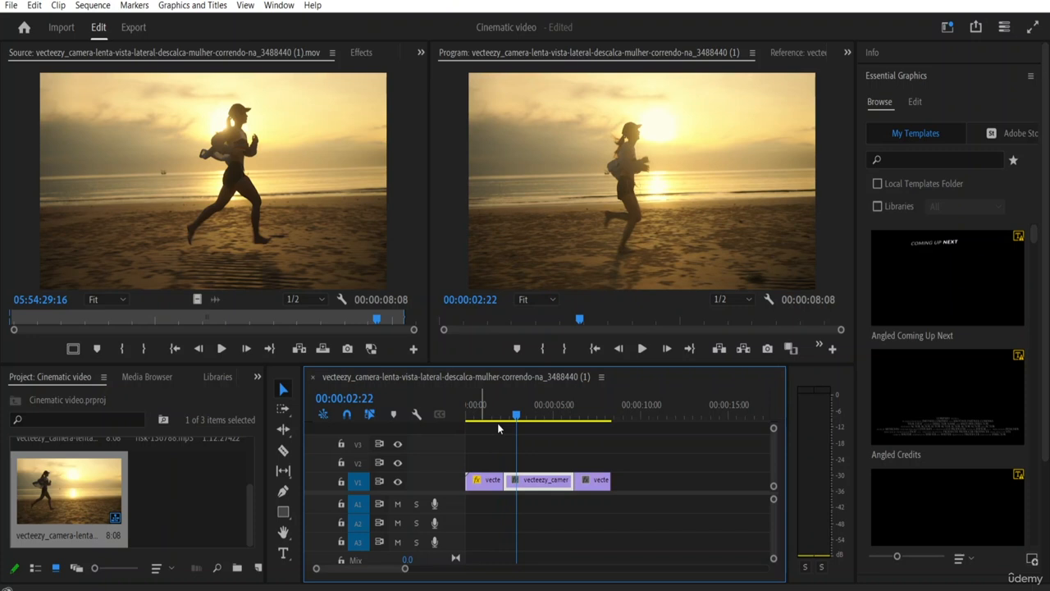
Step: Set the speed of the middle running segment on V1 to 125%
click(519, 485)
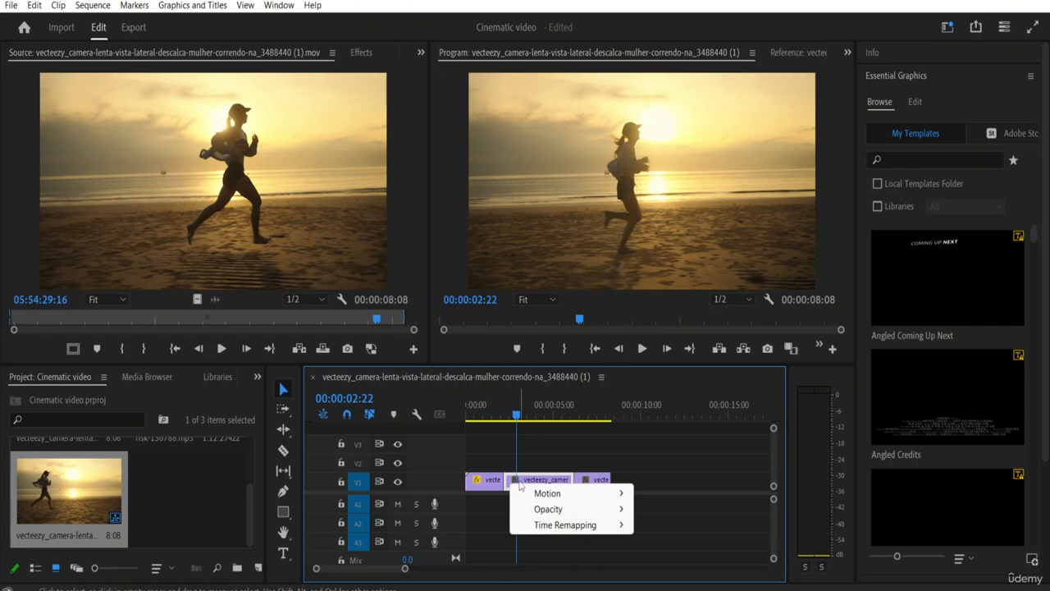
right_click(536, 483)
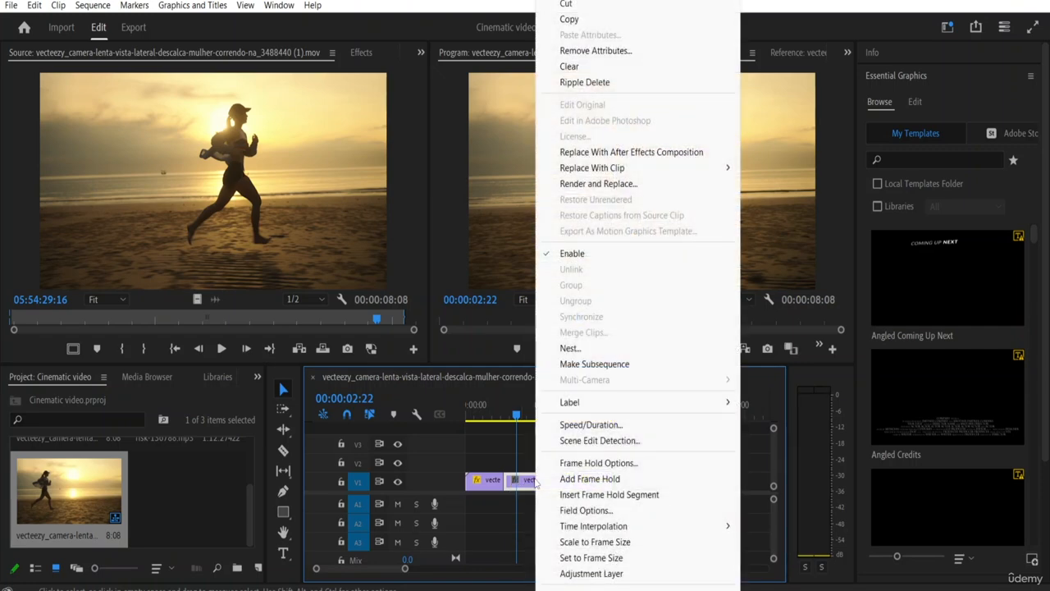
click(590, 425)
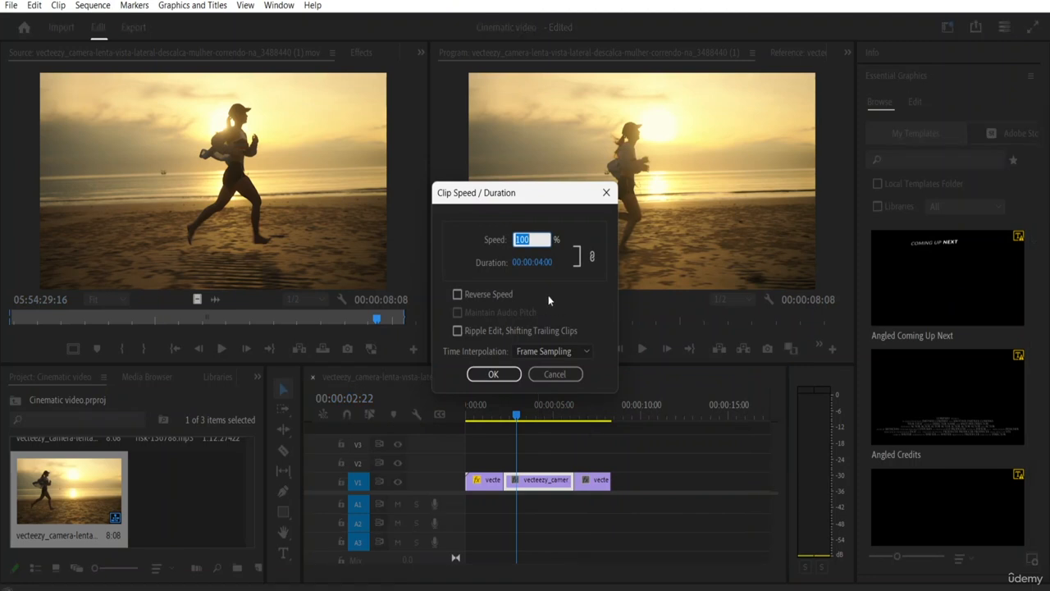
click(537, 237)
text(125)
click(510, 375)
Step: Play the sequence from the beginning and move the last segment against the end of the middle segment to close the gap
drag(517, 415, 467, 416)
key(space)
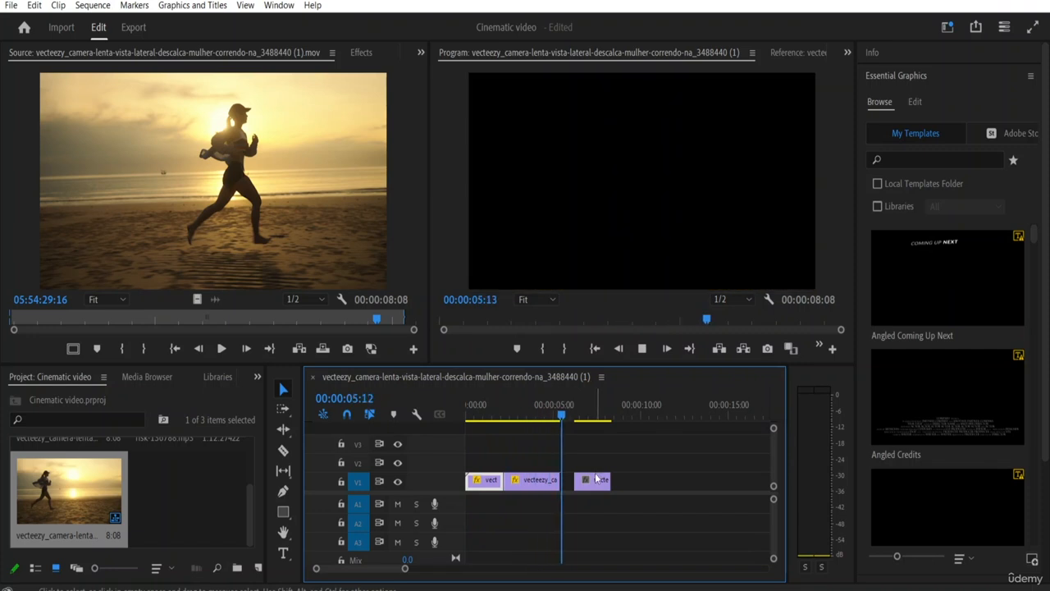
key(space)
click(599, 480)
drag(600, 480, 585, 480)
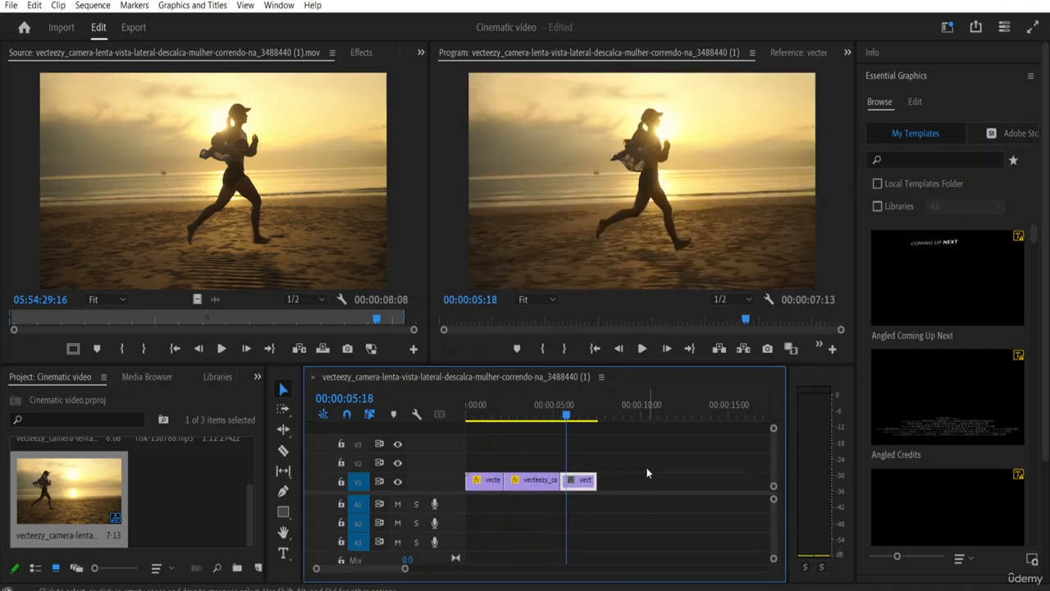
Step: Set the speed of the last running segment on V1 to 75%
right_click(580, 486)
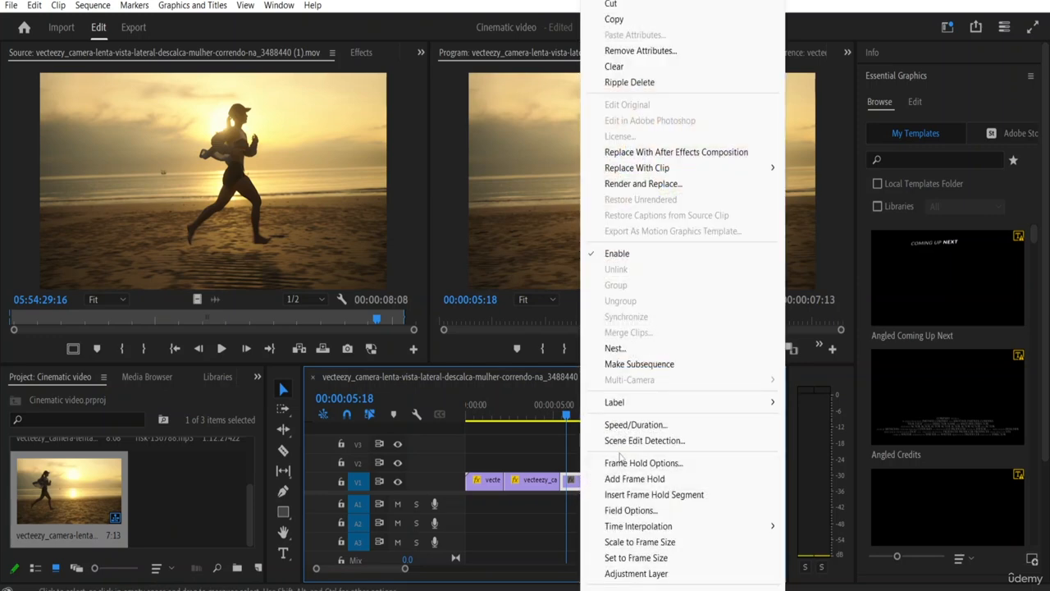
click(600, 424)
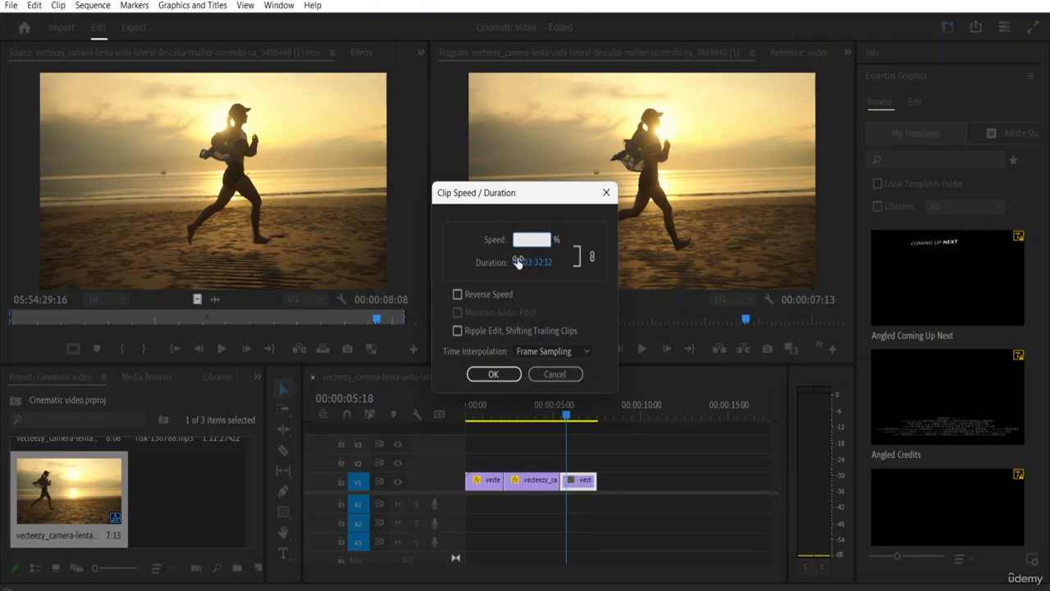
click(494, 373)
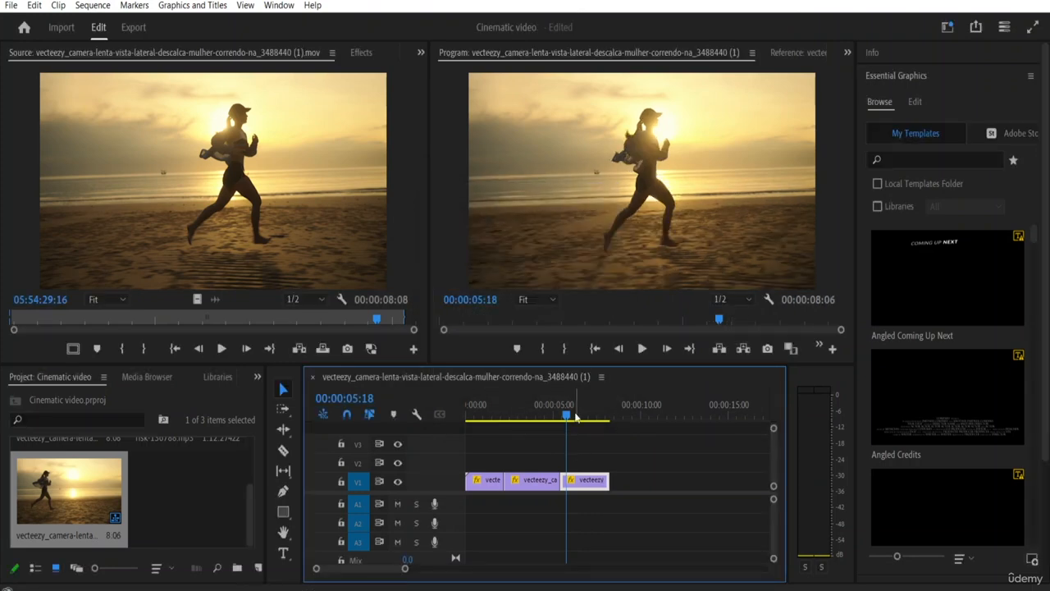
Step: Play the sequence from the beginning to review all three speed changes, and return the playhead to 00:00:00:11
key(Home)
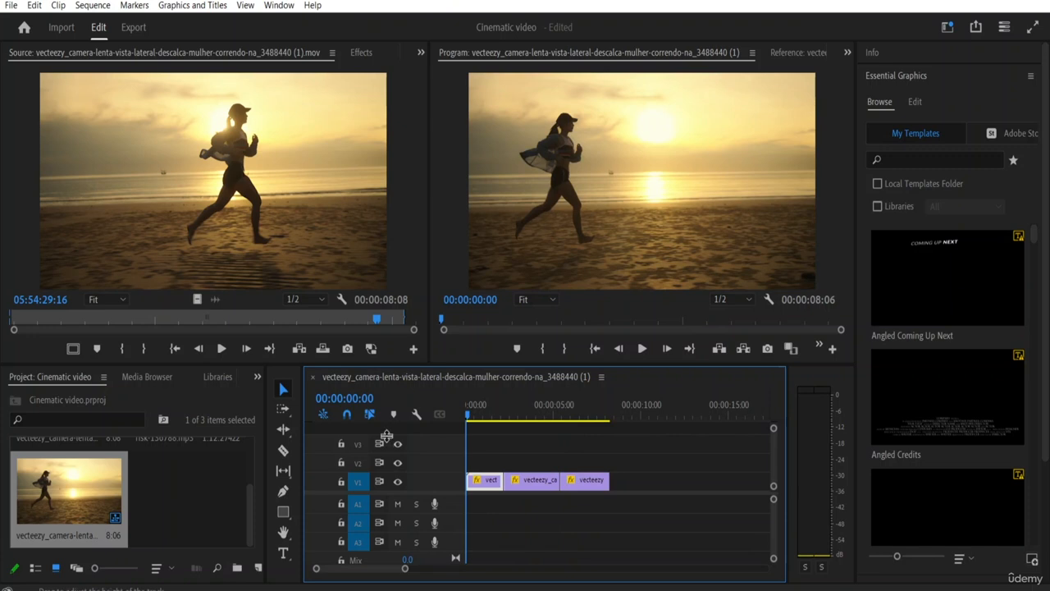
key(space)
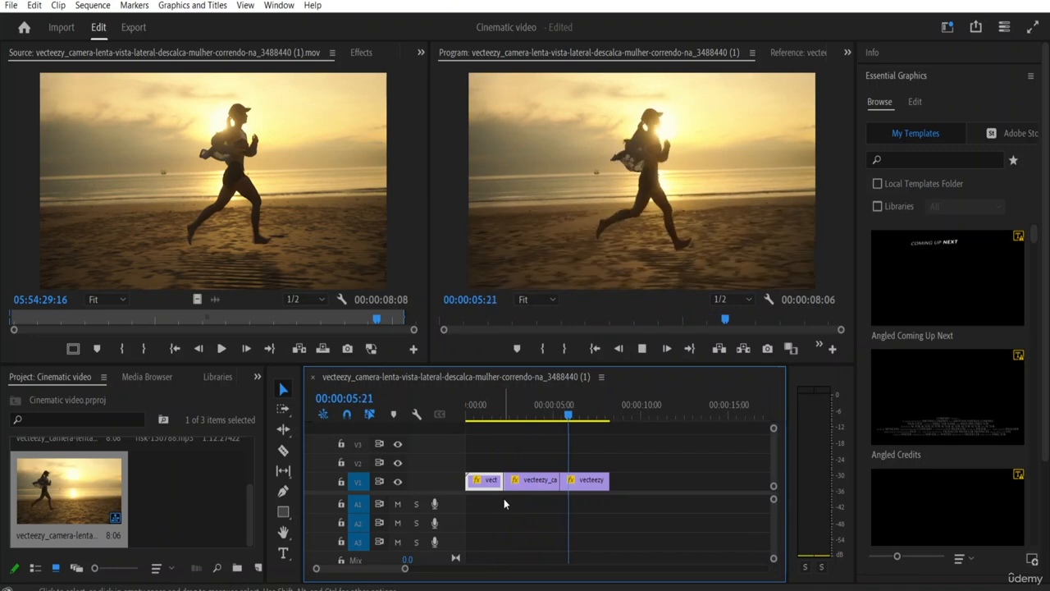
key(space)
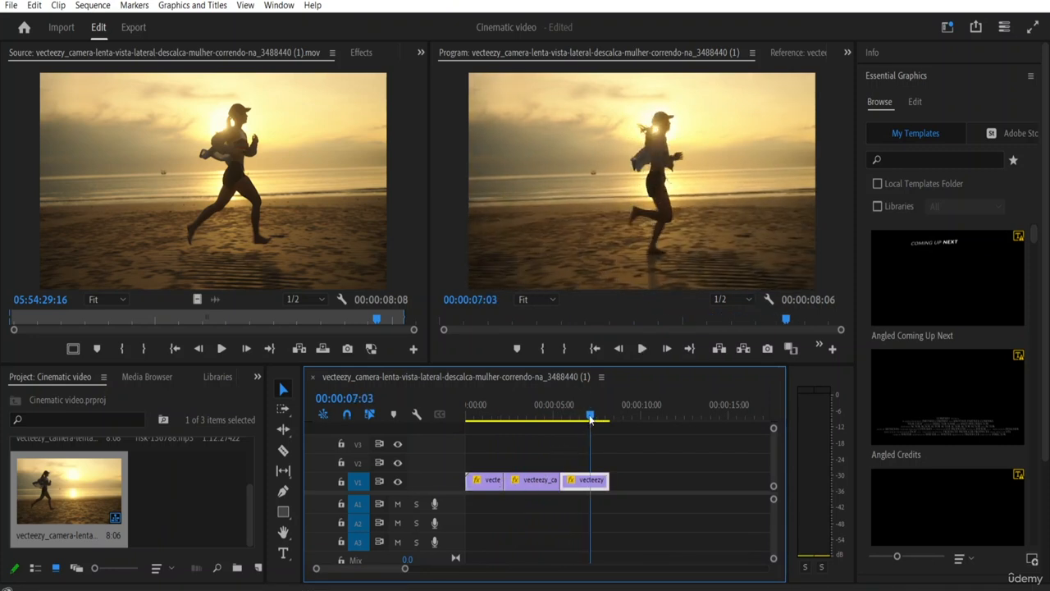
drag(590, 420, 474, 417)
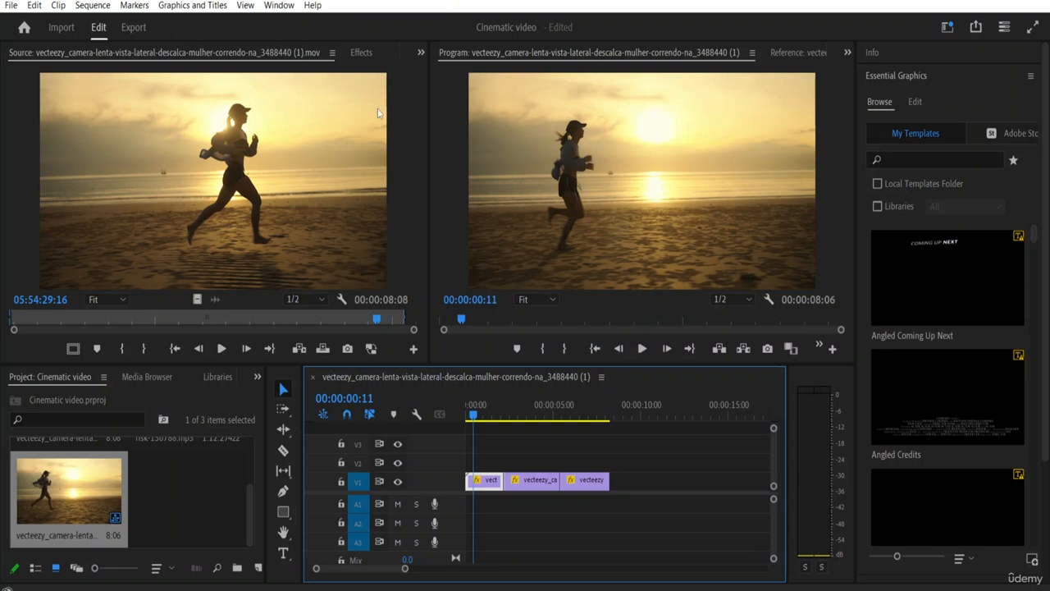
Step: Apply a Cross Dissolve video transition at the cut between the first and middle segments and play across it
click(361, 53)
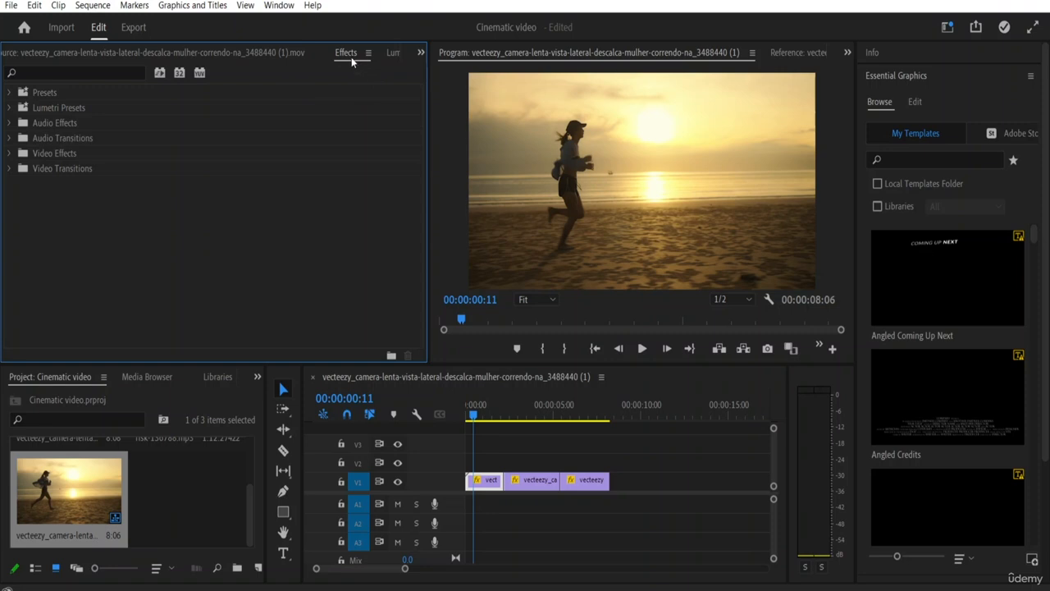
click(284, 7)
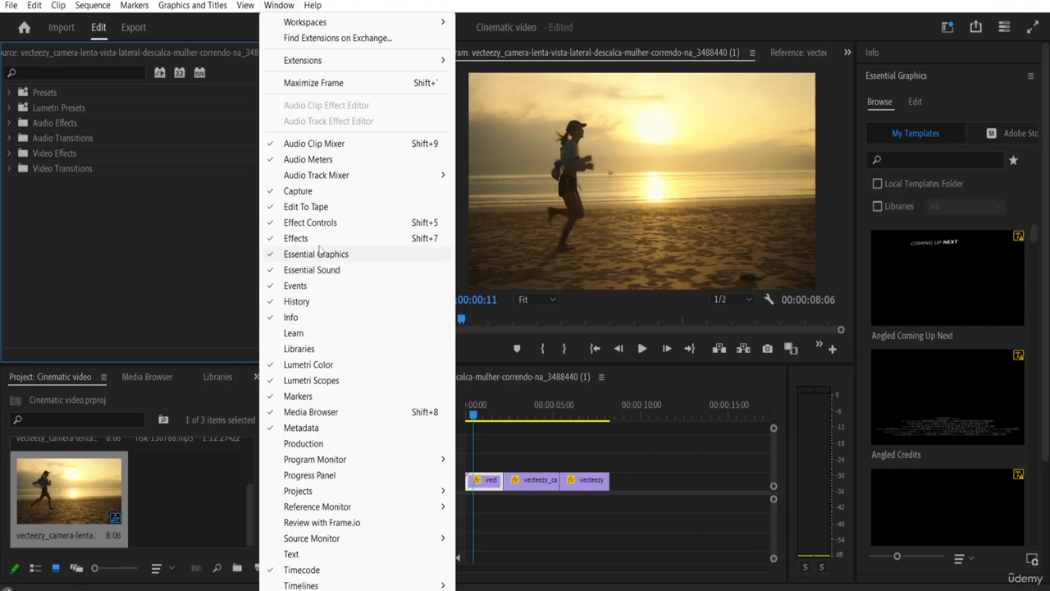
click(272, 239)
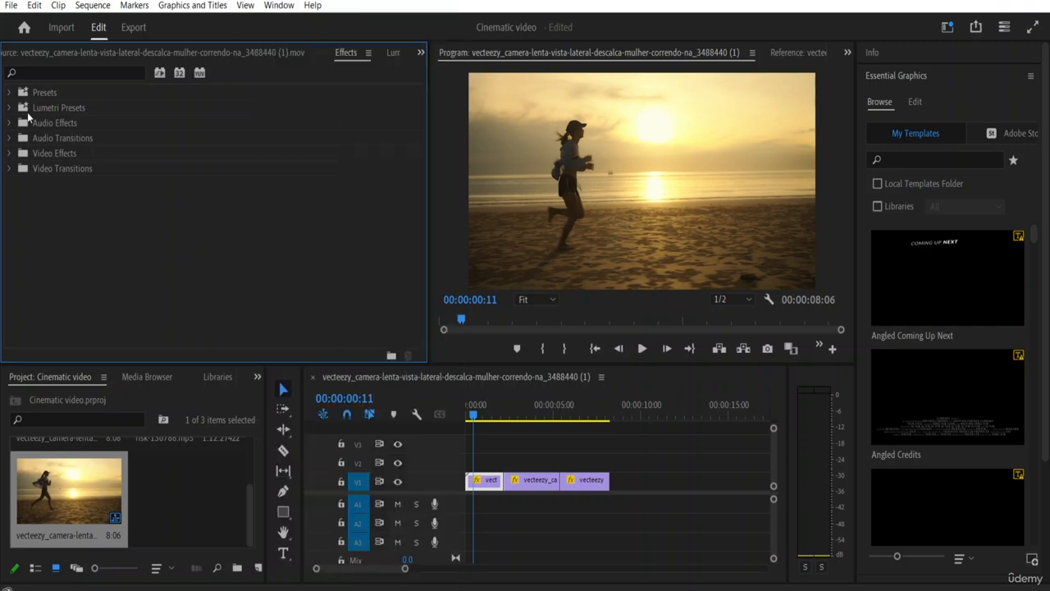
click(9, 169)
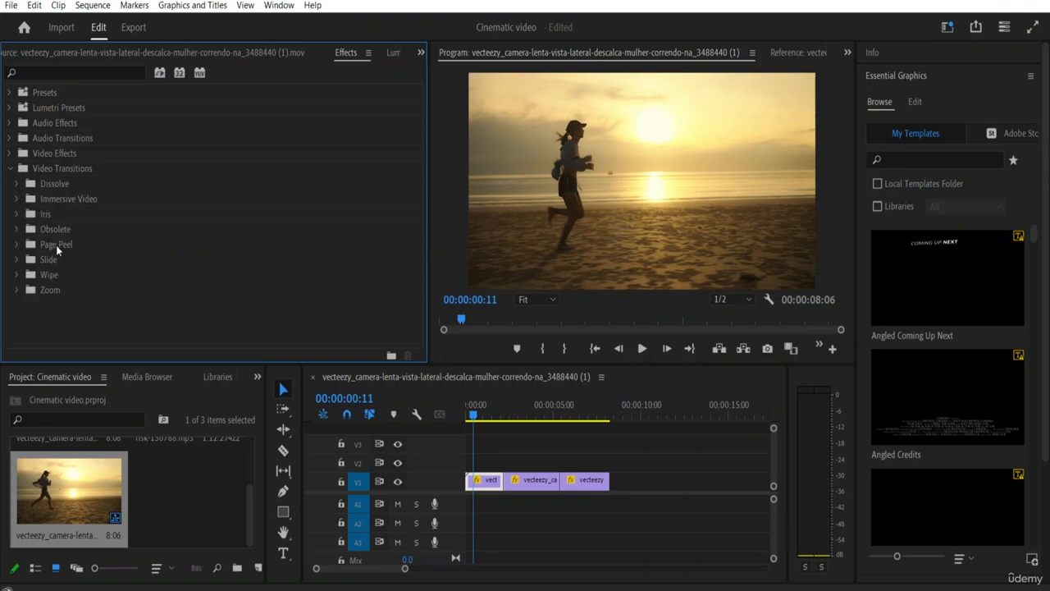
click(17, 185)
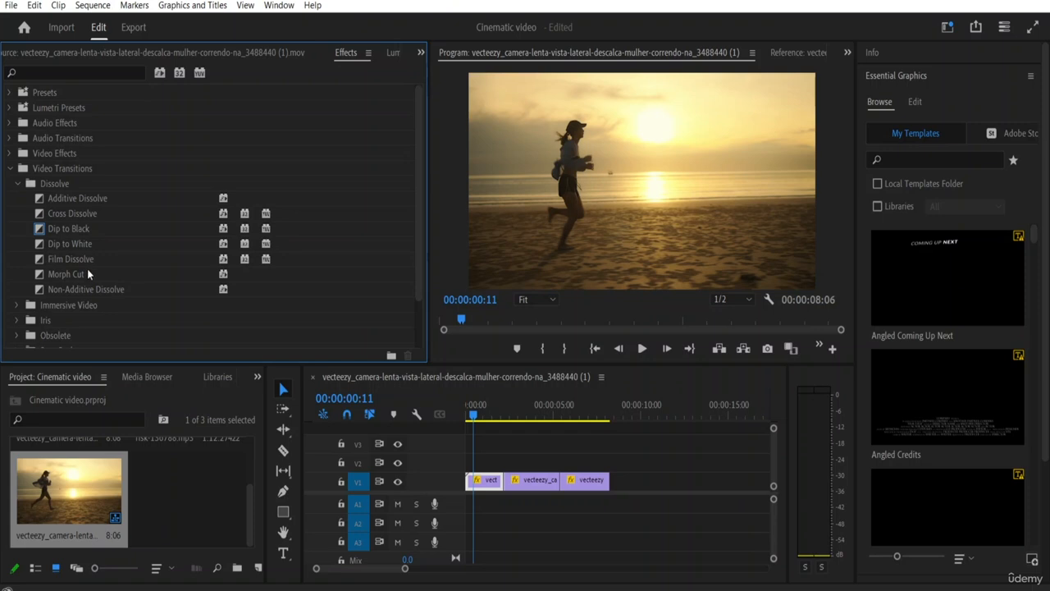
click(41, 215)
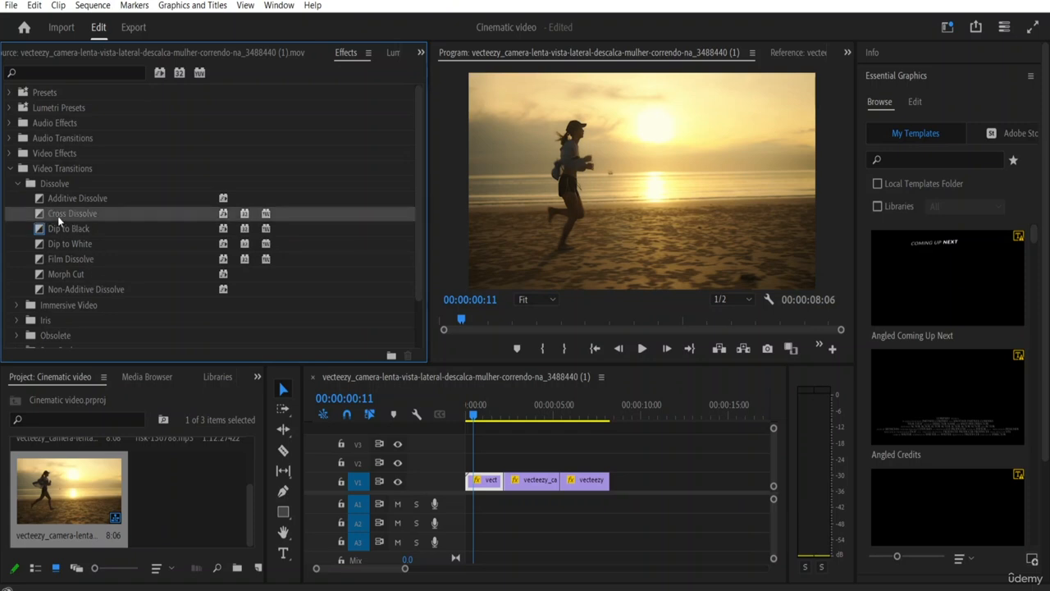
drag(56, 213, 496, 484)
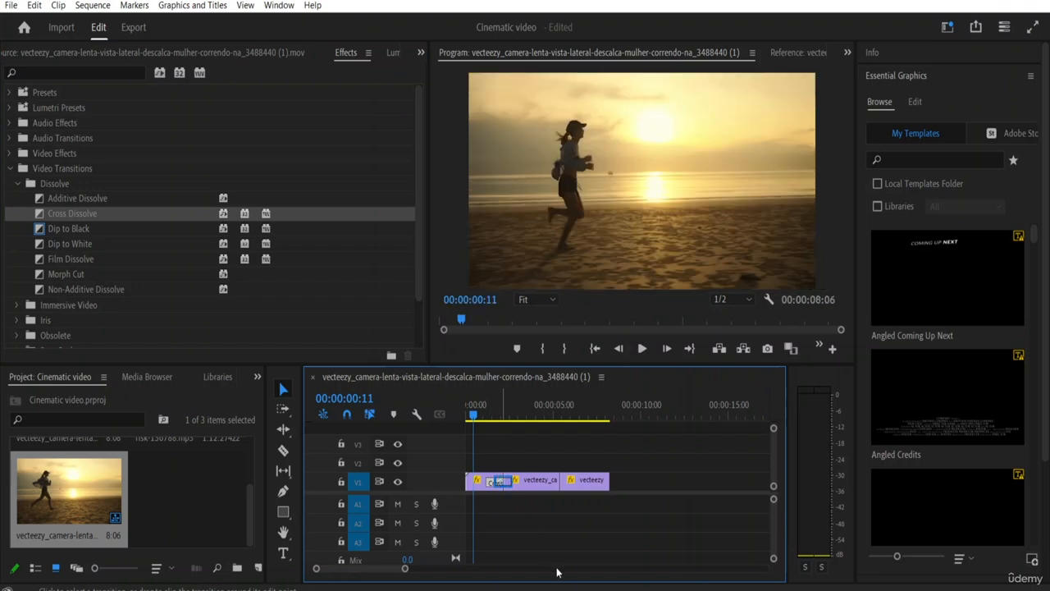
key(space)
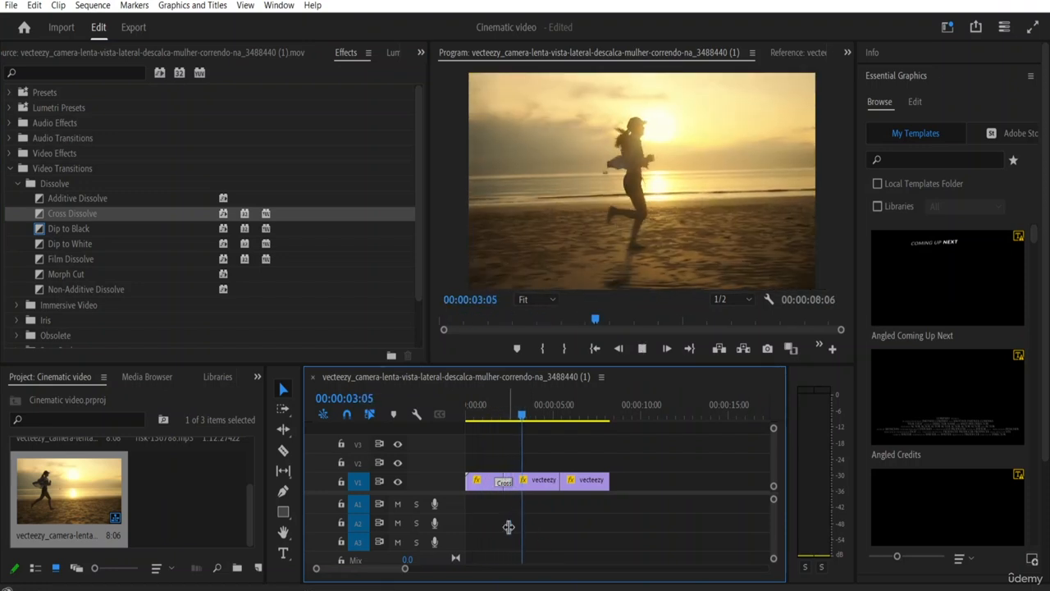
key(space)
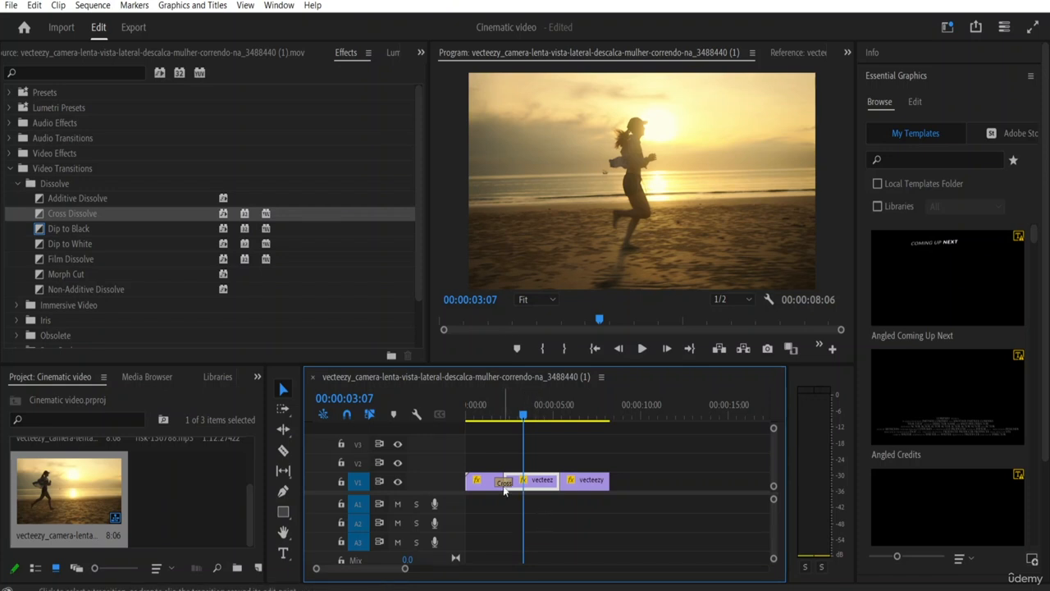
Step: Apply a Cross Dissolve at the cut between the middle and last segments and play the sequence from the beginning
click(503, 482)
drag(83, 215, 563, 489)
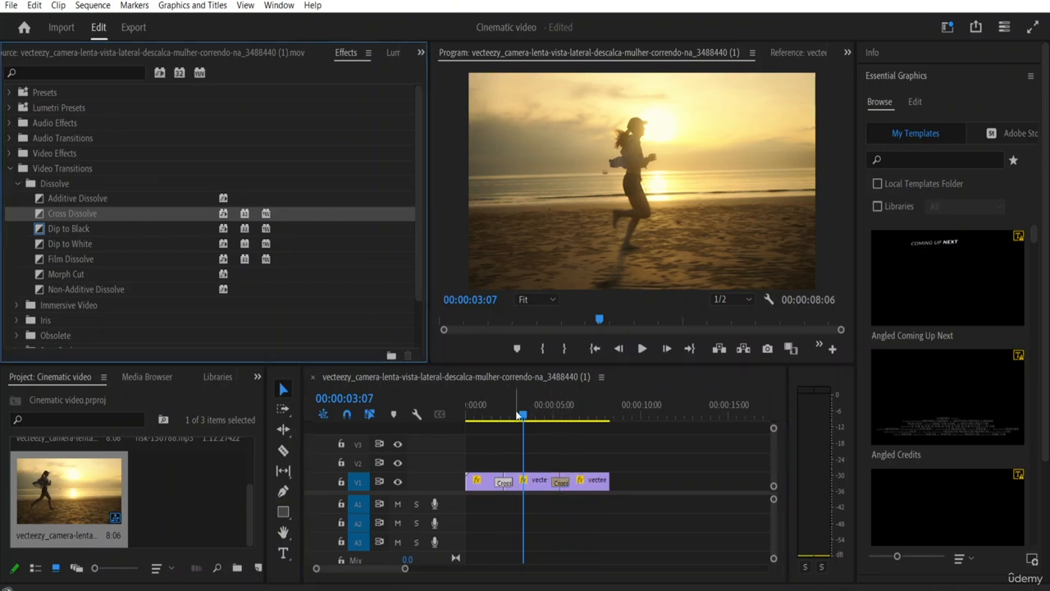
drag(521, 416, 384, 430)
key(space)
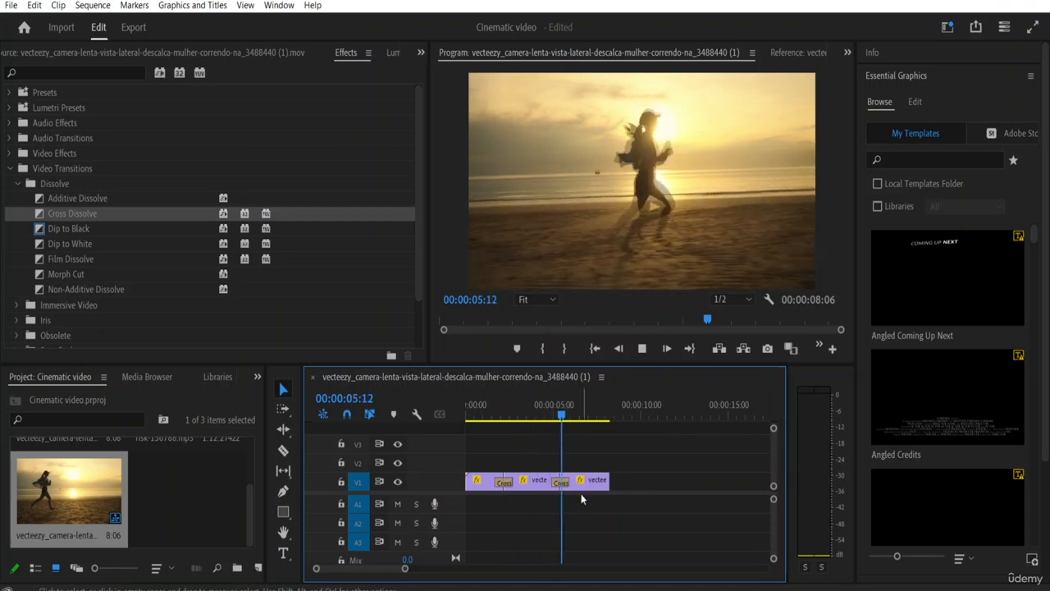
key(space)
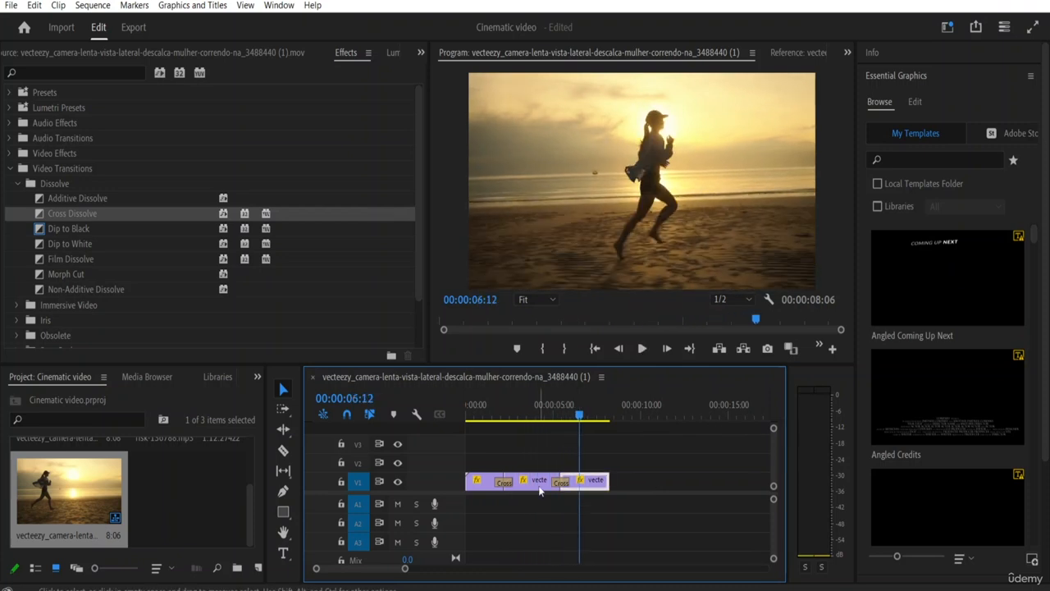
click(504, 484)
click(481, 486)
click(561, 483)
click(590, 489)
click(546, 487)
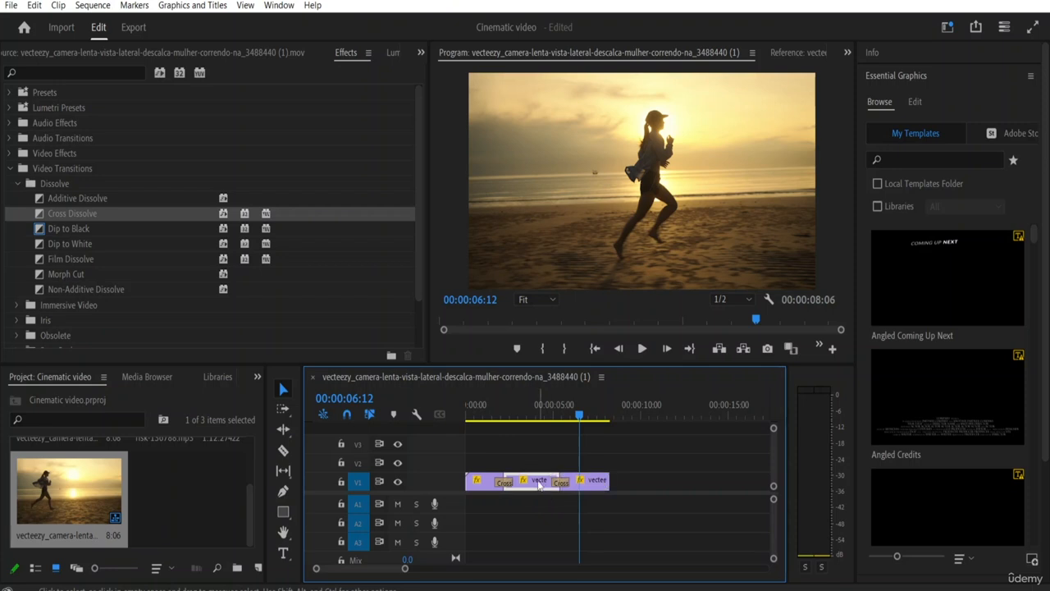
click(476, 487)
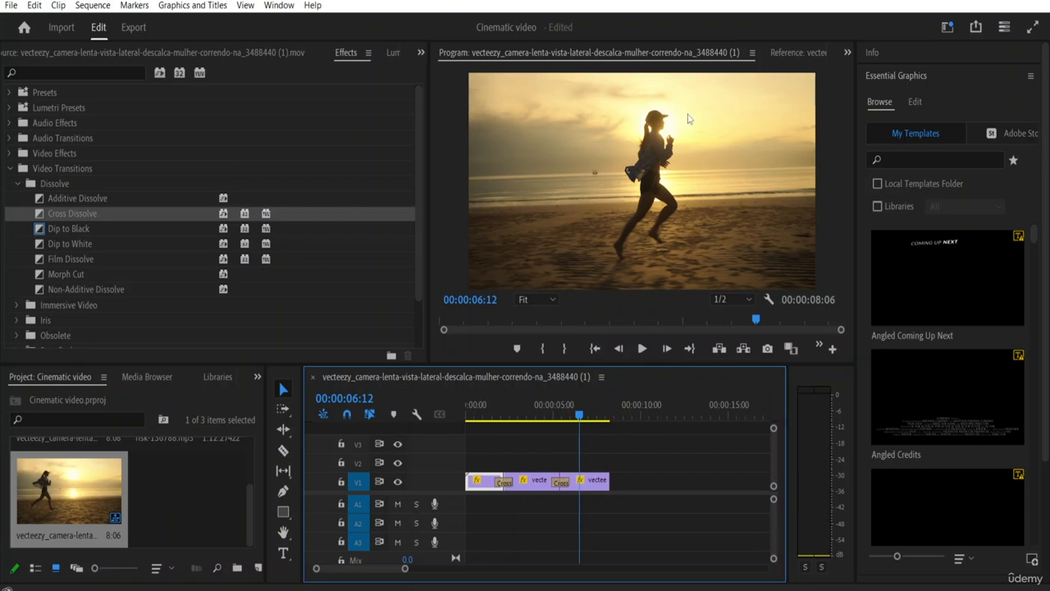
click(538, 481)
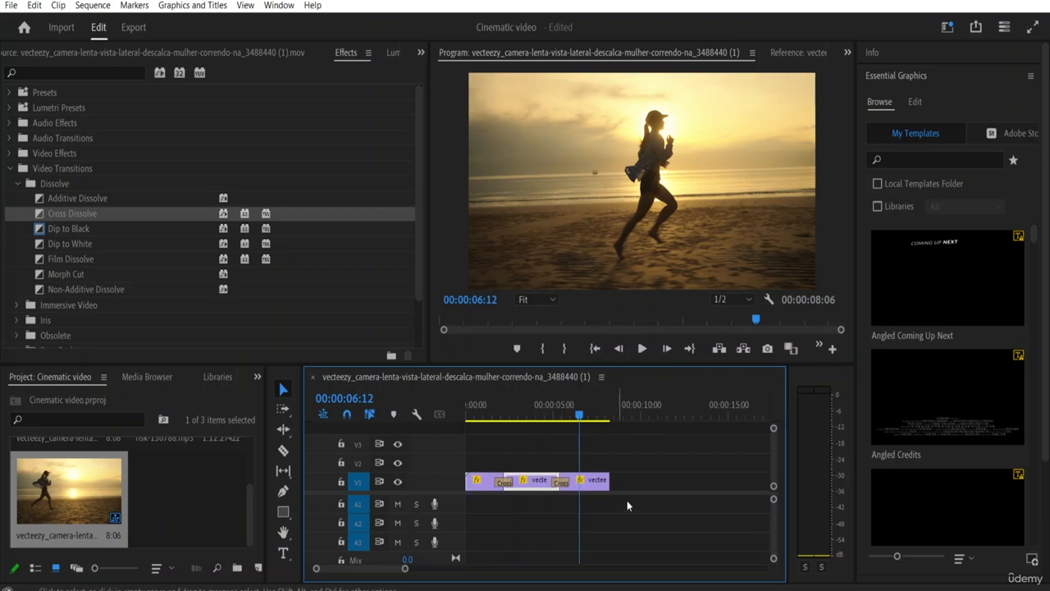
Step: Nest all three running segments on V1, including their transitions, into a nested sequence named 1
drag(629, 463, 468, 497)
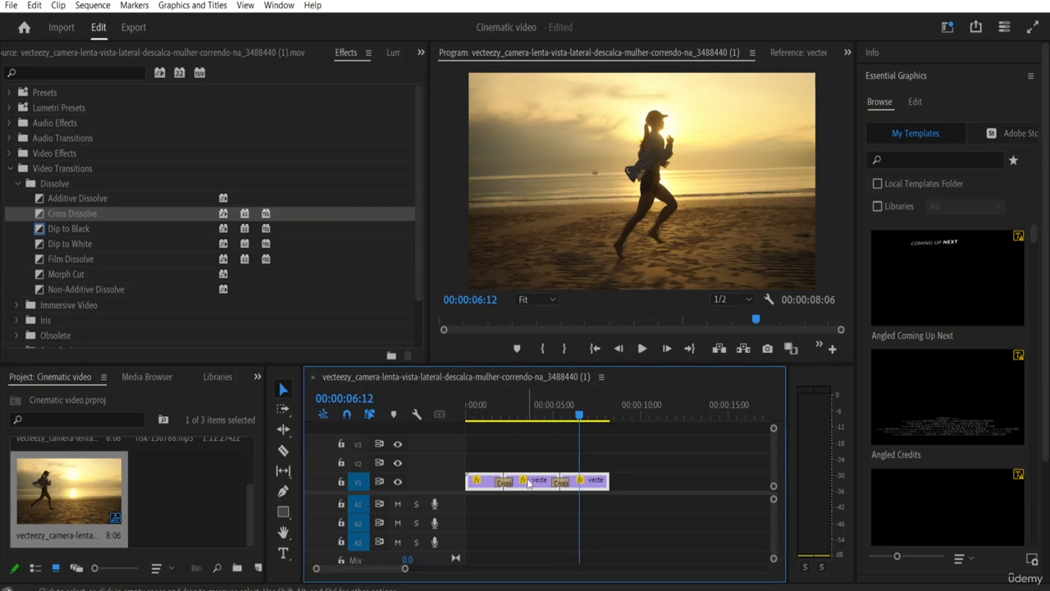
right_click(530, 483)
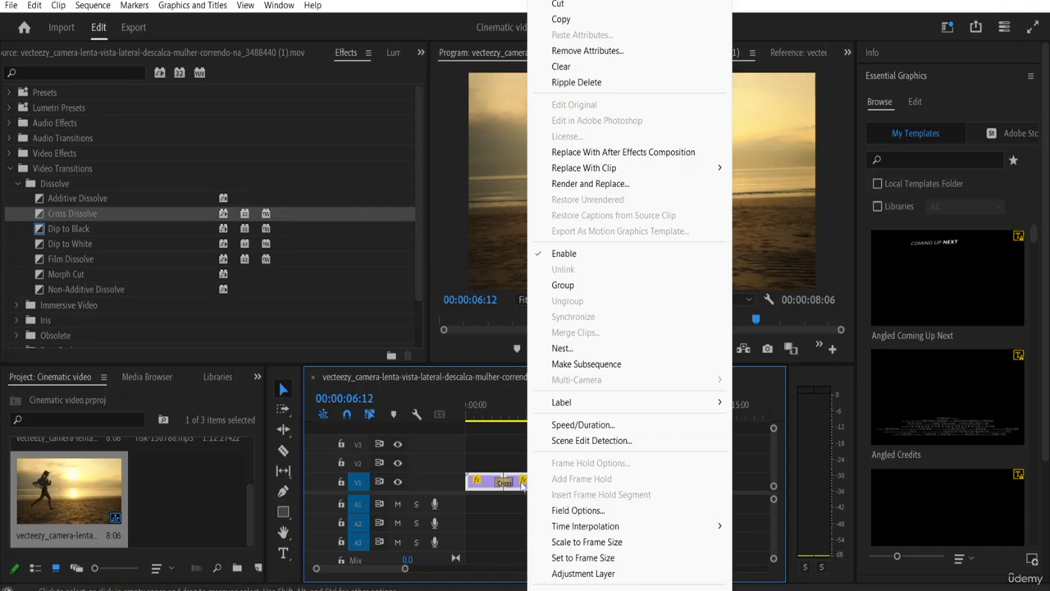
click(581, 348)
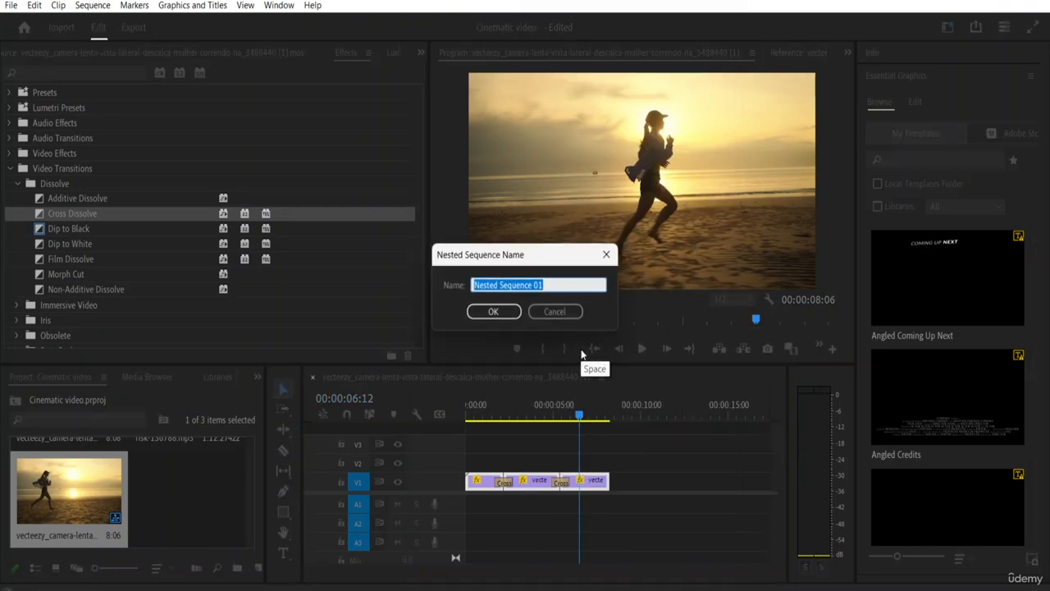
click(550, 284)
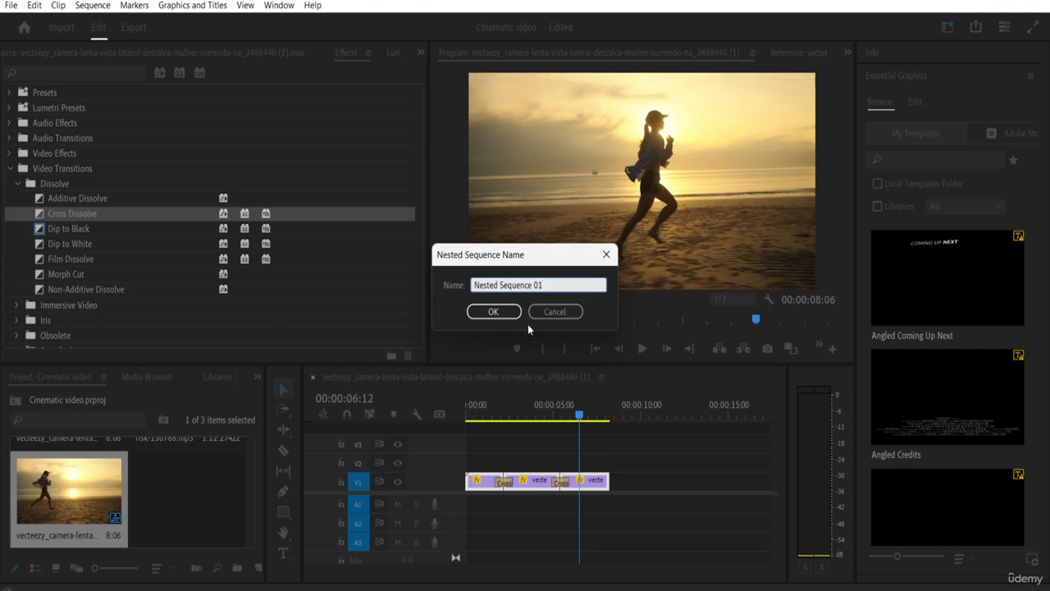
key(BackSpace)
key(BackSpace)
key(BackSpace)
key(BackSpace)
key(BackSpace)
key(BackSpace)
key(BackSpace)
key(BackSpace)
key(BackSpace)
key(BackSpace)
key(BackSpace)
key(BackSpace)
key(BackSpace)
key(BackSpace)
key(BackSpace)
key(BackSpace)
key(BackSpace)
key(BackSpace)
text(1)
click(504, 312)
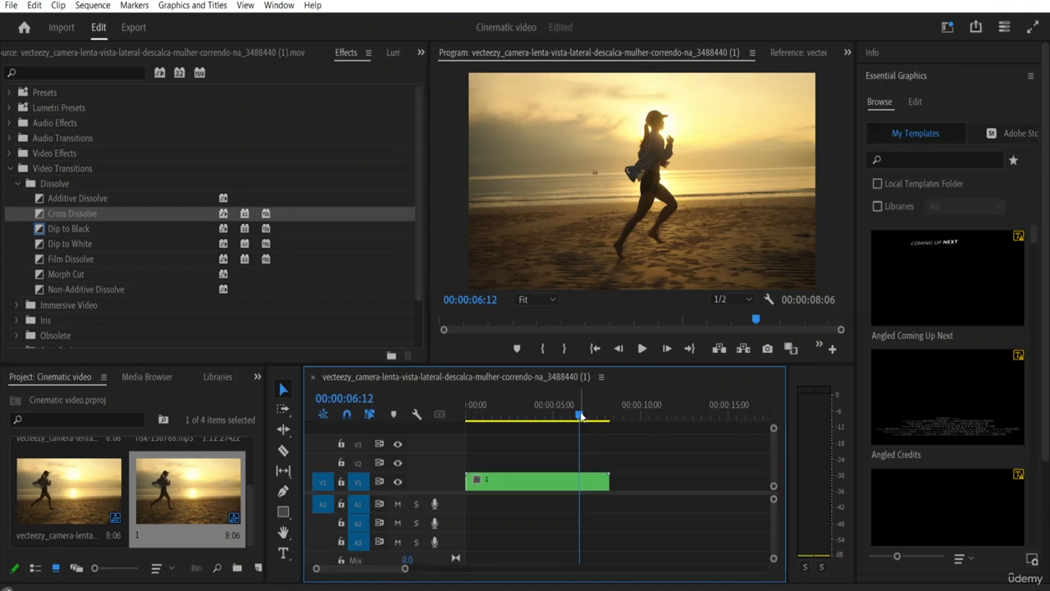
Step: Play the nested sequence from the beginning to review the joined segments and their transitions
drag(581, 416, 467, 415)
key(space)
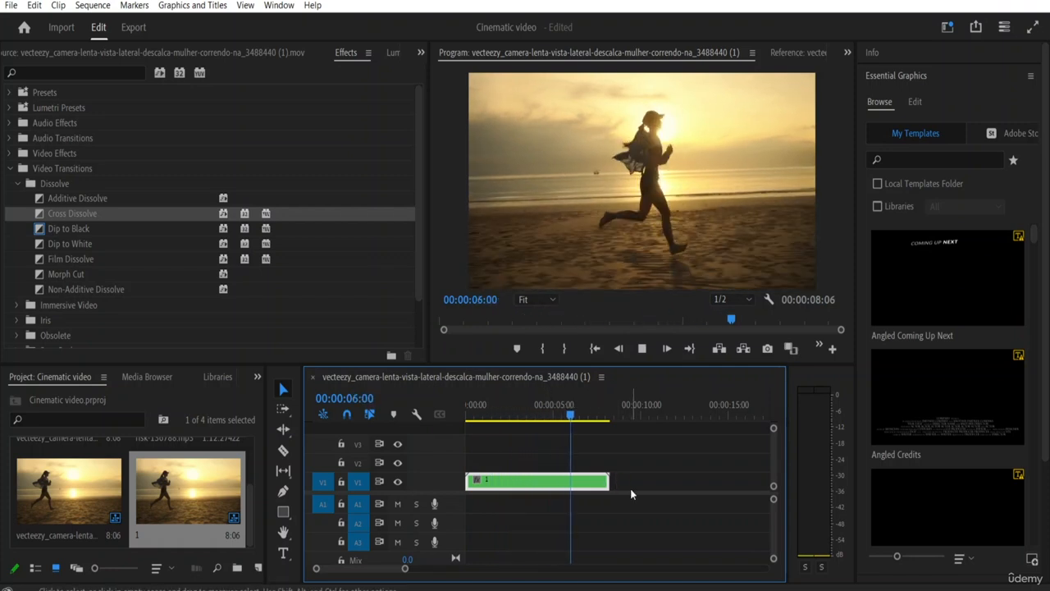
key(space)
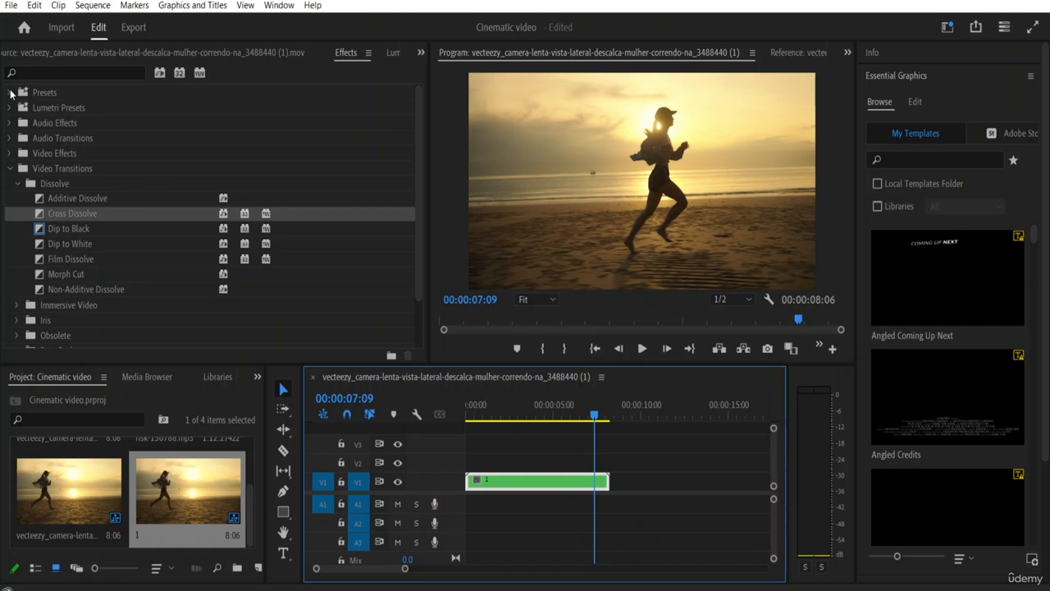
Step: Search the effects for "lumetri c" and apply Lumetri Color to the nested clip on V1
click(18, 184)
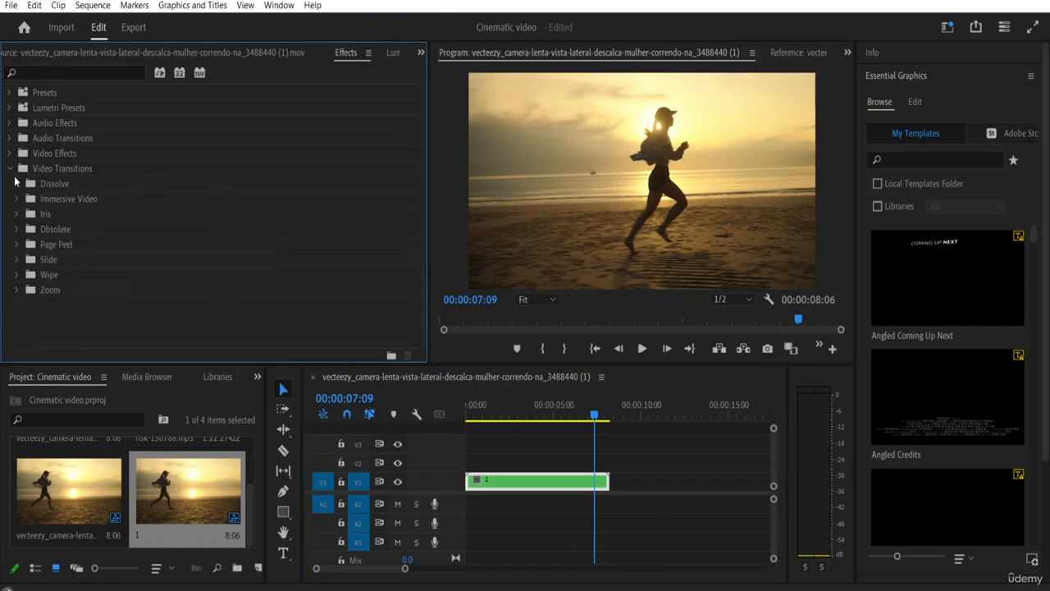
click(69, 73)
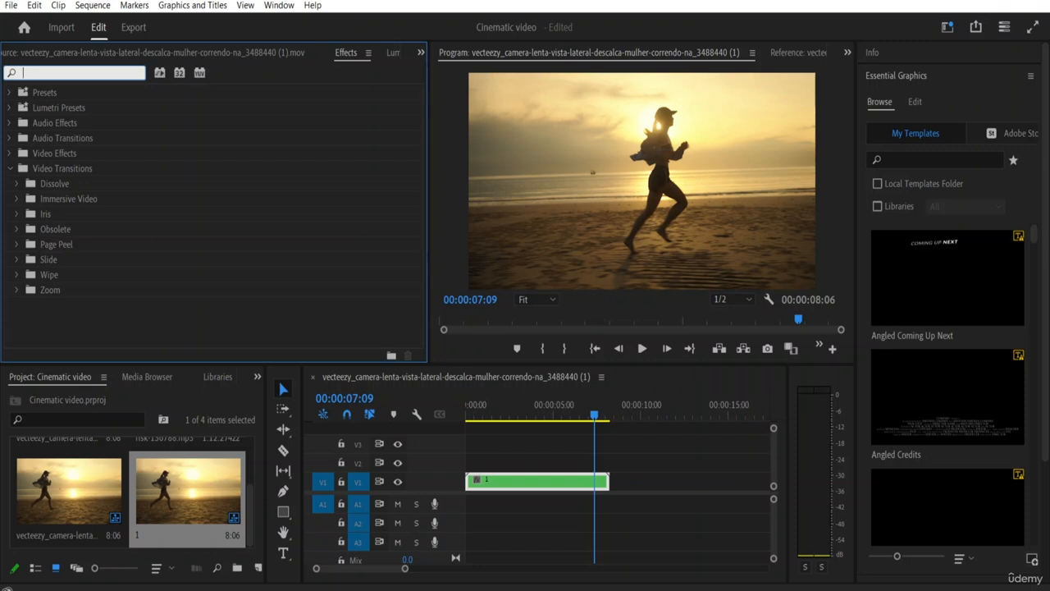
text(l)
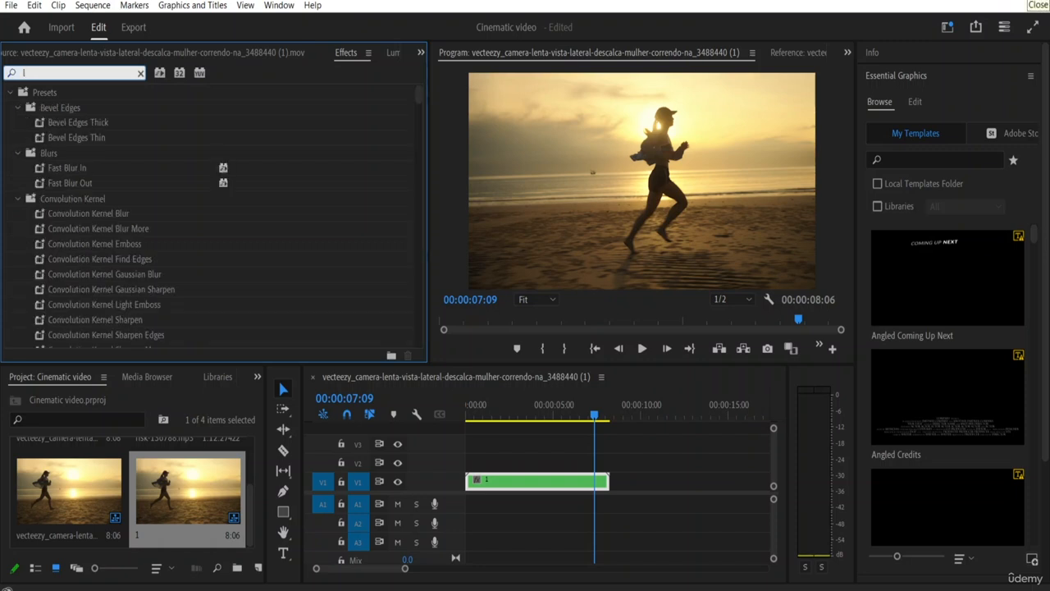
text(um)
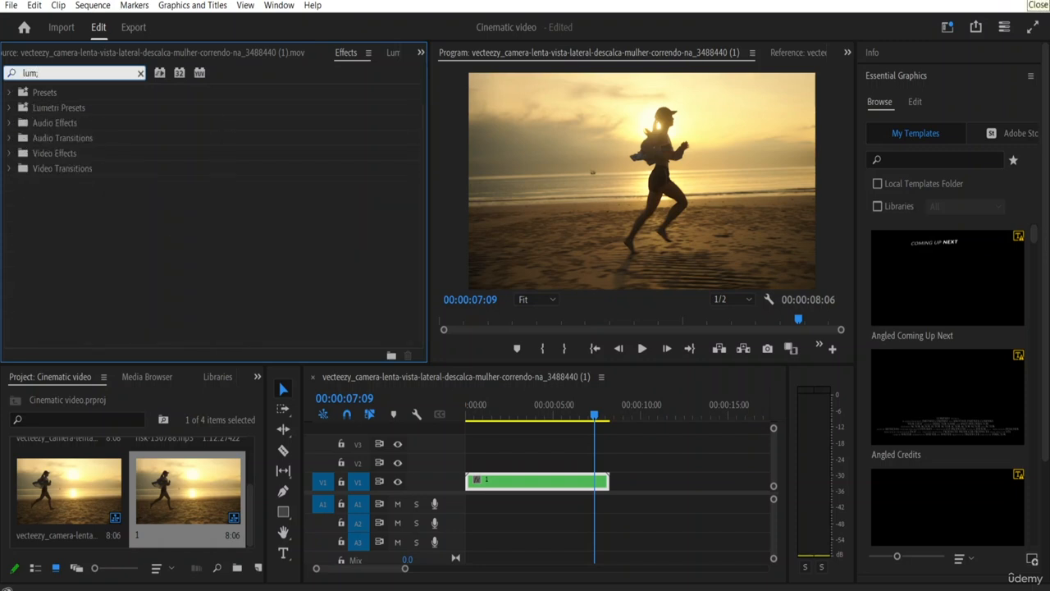
text(er)
text(ri c)
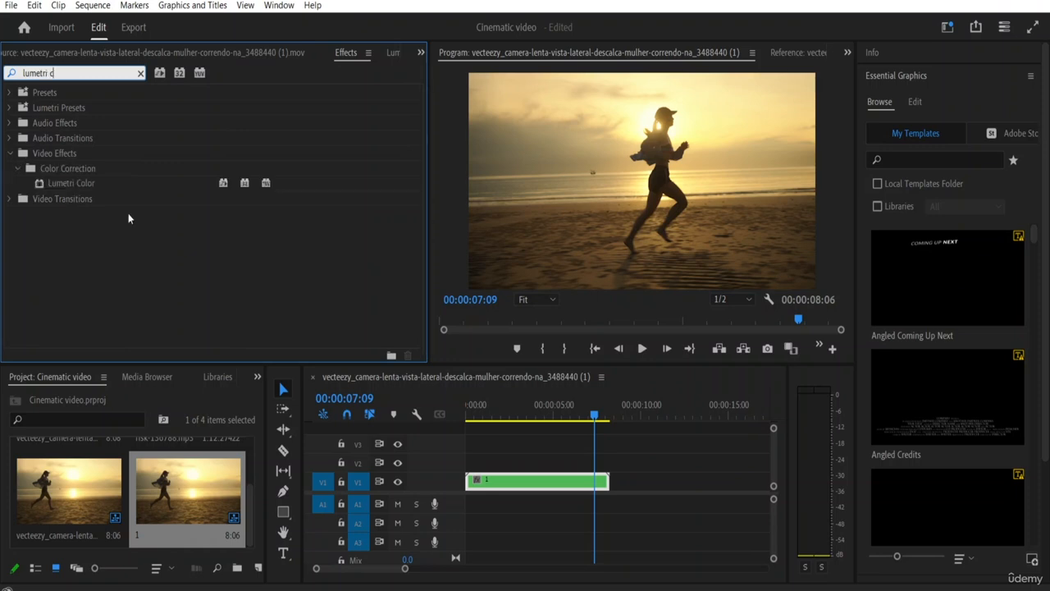
click(59, 184)
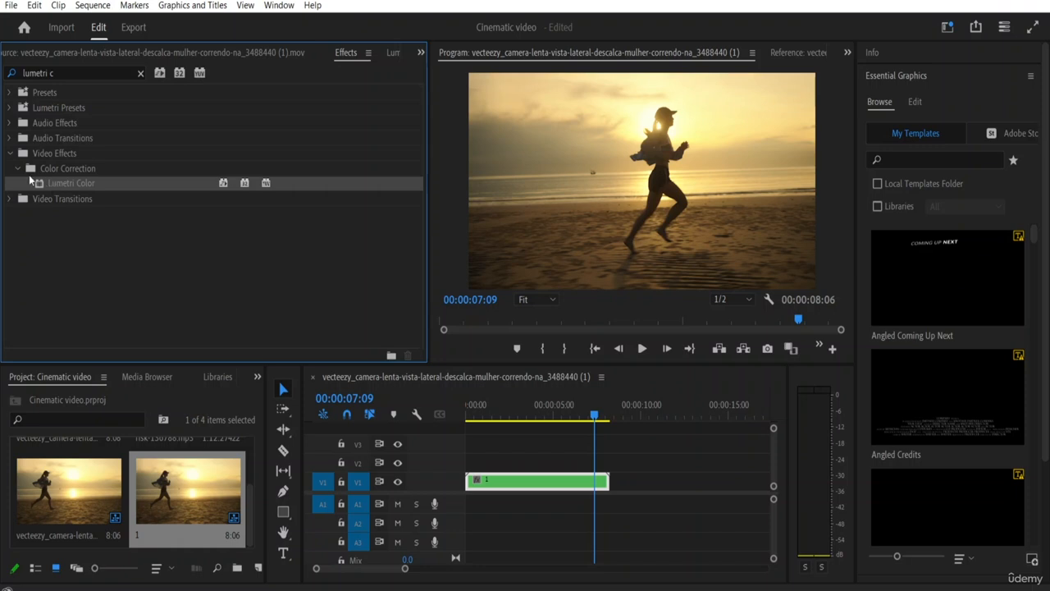
drag(58, 183, 490, 483)
Step: With the playhead at the sequence start, set Lumetri Color's Basic Correction to Temperature -45, Tint 15 and Saturation 120 for the nested clip
click(421, 53)
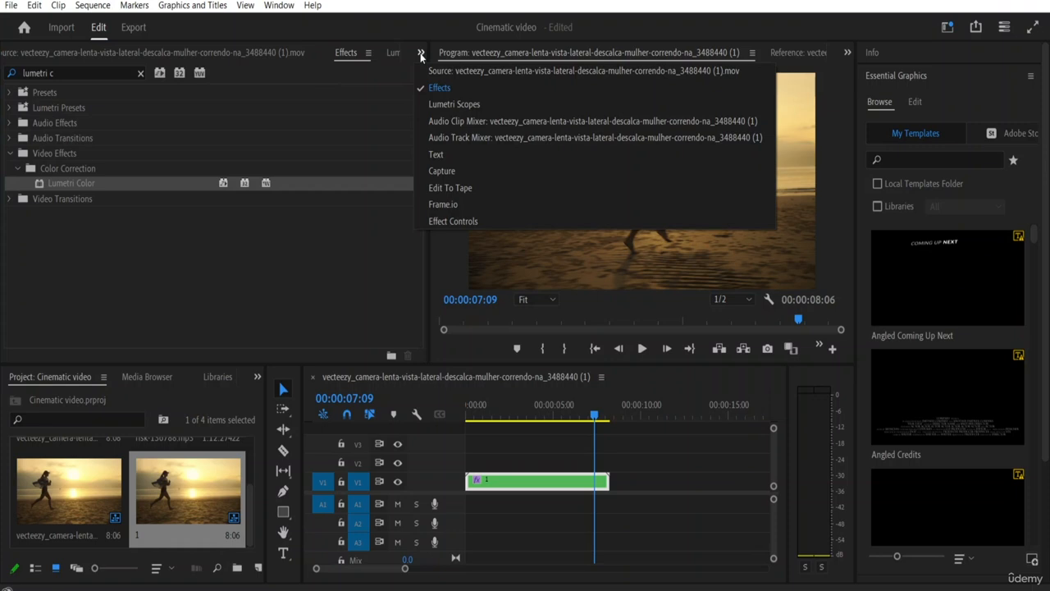
click(443, 220)
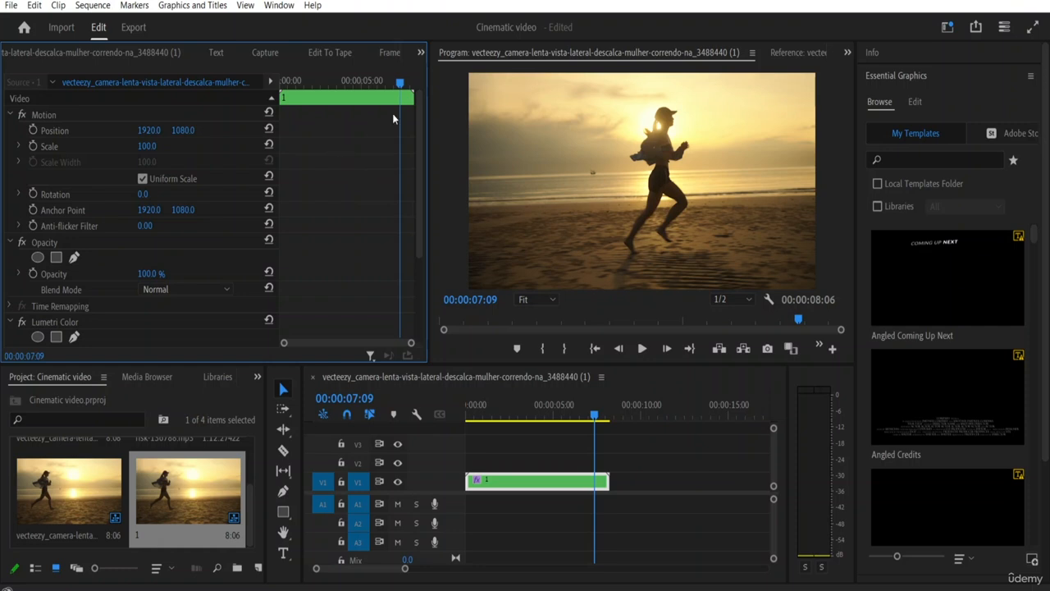
key(Home)
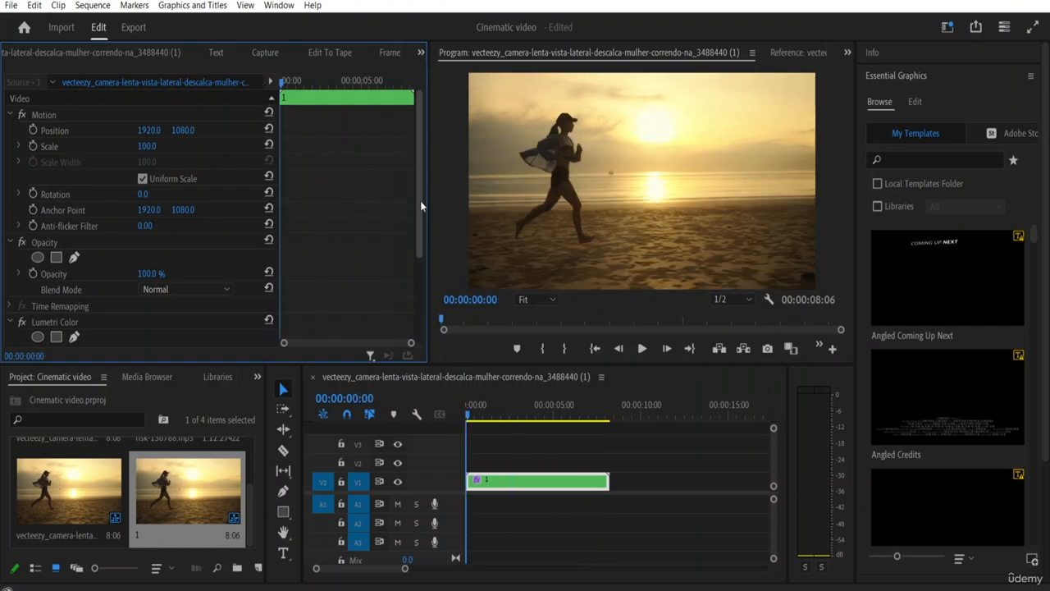
drag(420, 201, 424, 278)
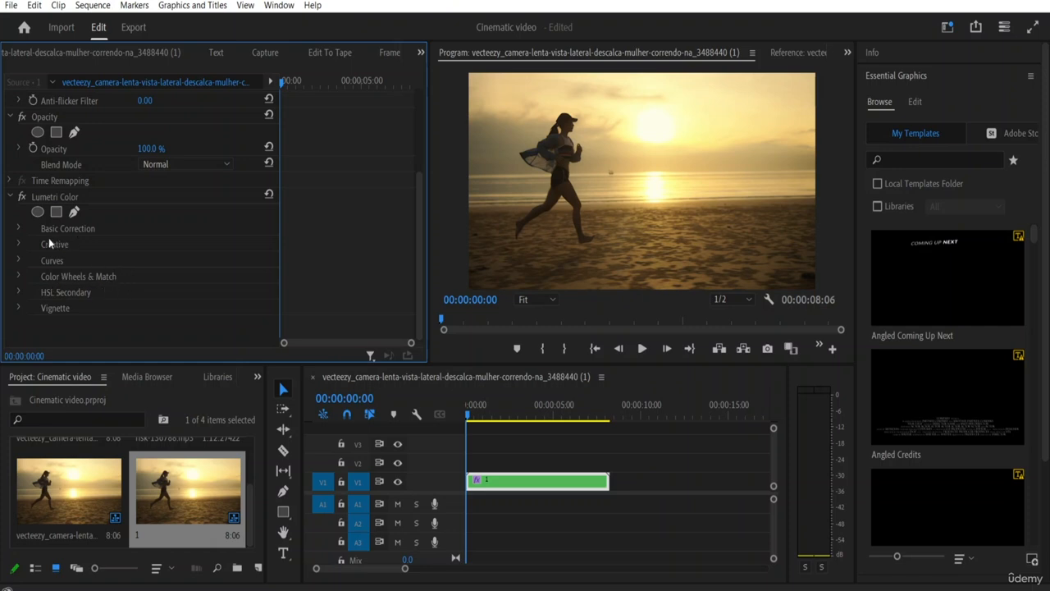
click(18, 229)
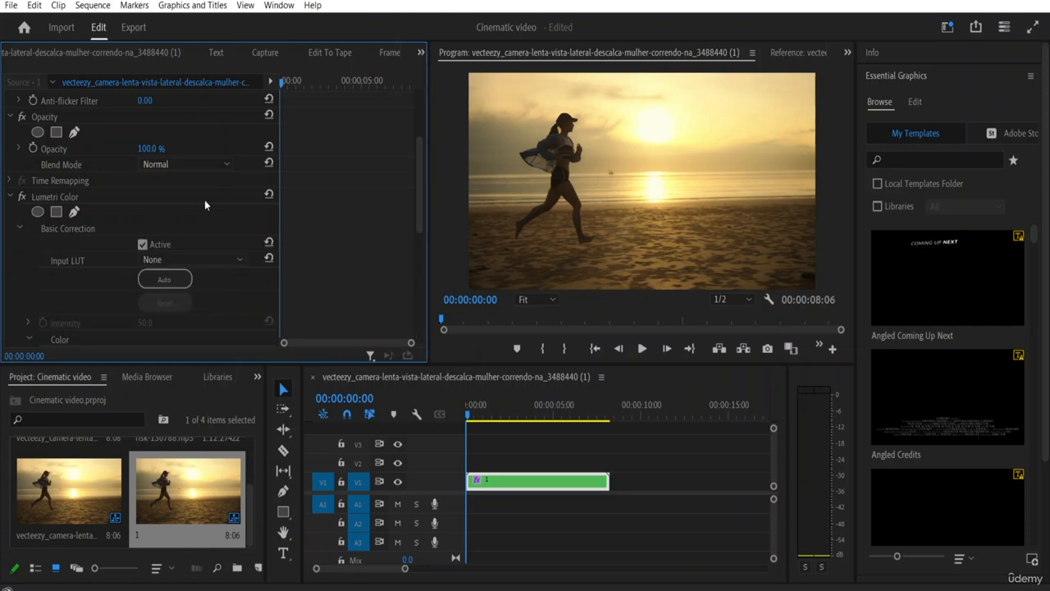
drag(419, 175, 411, 236)
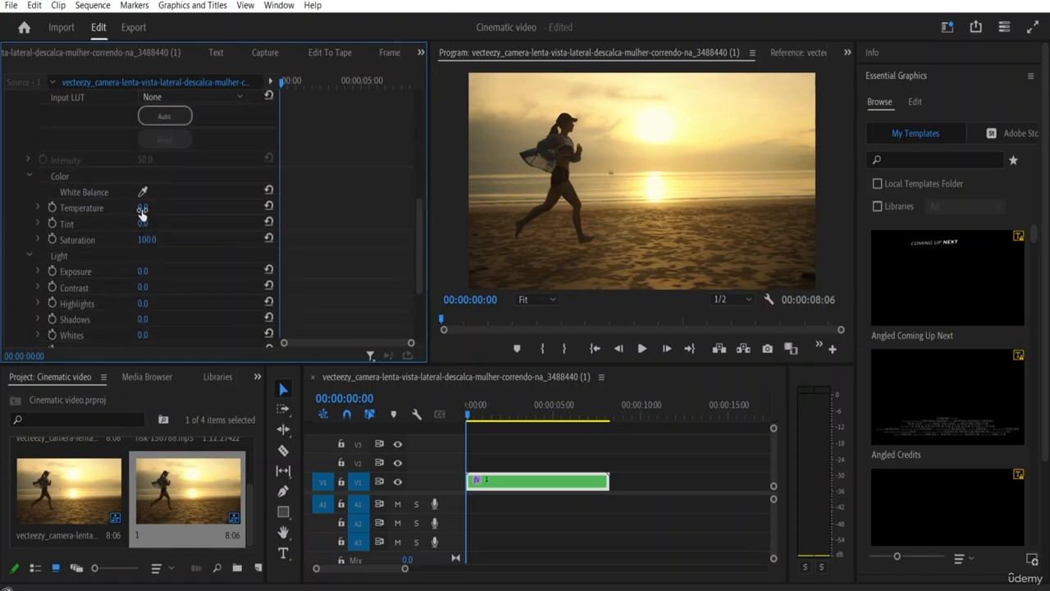
drag(139, 207, 150, 208)
drag(161, 207, 134, 207)
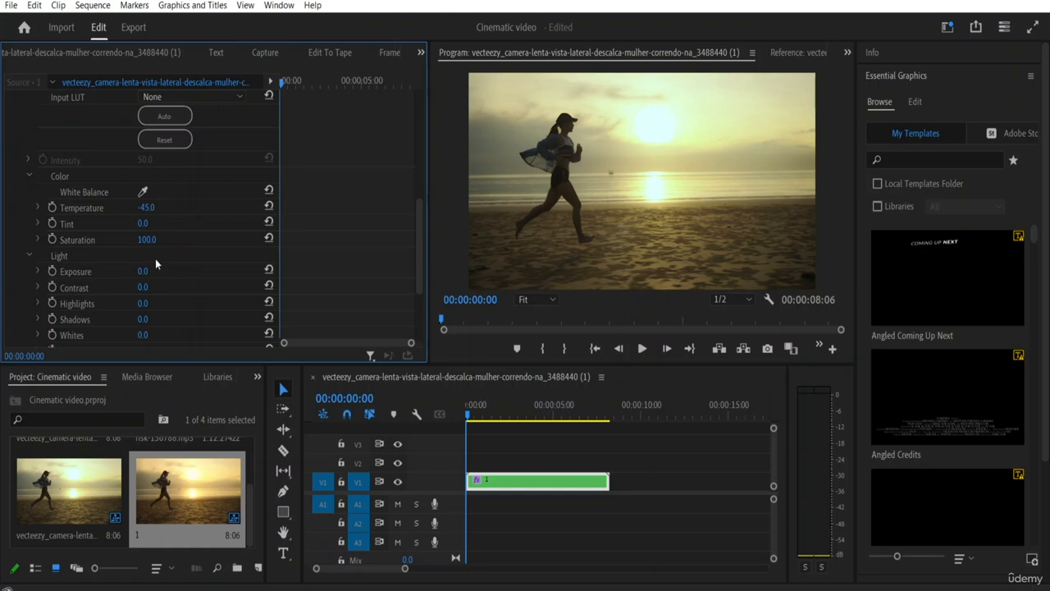
mouse_move(143, 224)
mouse_down()
mouse_move(155, 224)
mouse_move(145, 240)
mouse_up()
Step: Set the Lumetri Light values to Exposure 0.2, Contrast 20, Highlights -15, Shadows 32, Whites 3 and Blacks -3
drag(418, 234, 418, 261)
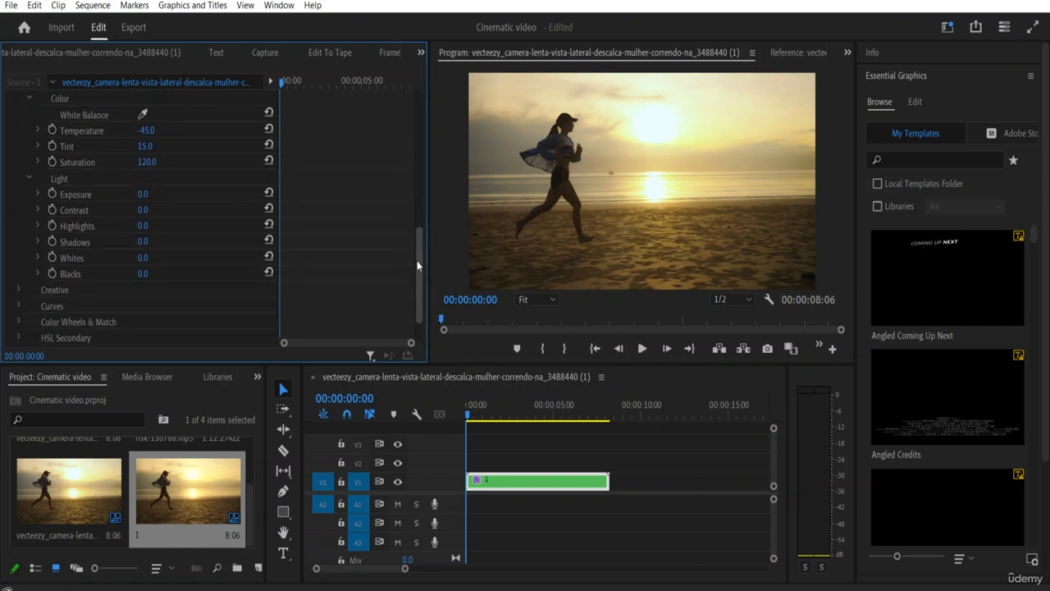
mouse_move(142, 196)
mouse_down()
mouse_move(160, 195)
mouse_move(129, 195)
mouse_move(154, 196)
mouse_up()
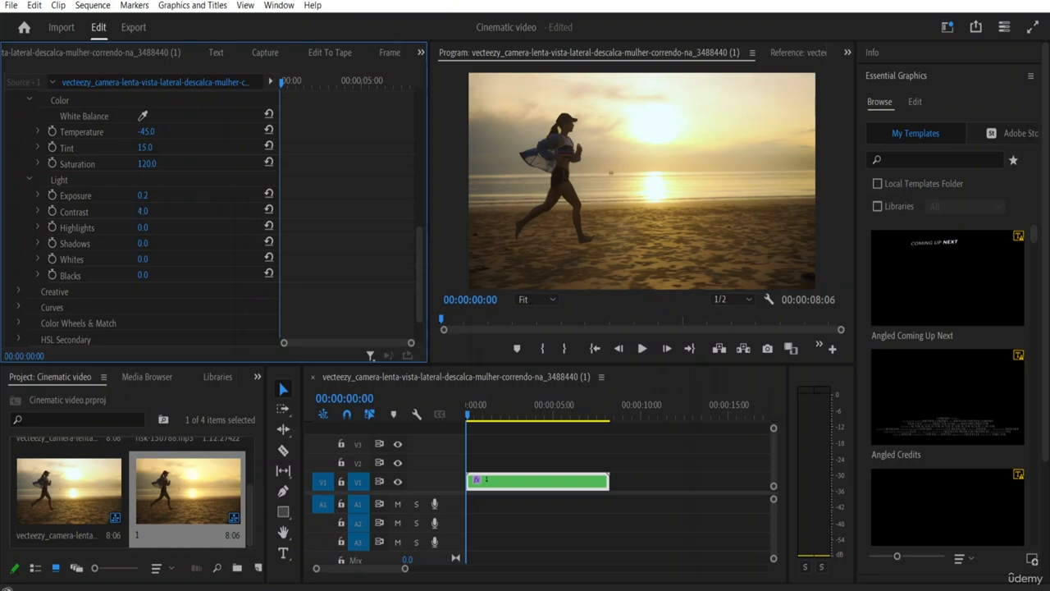
drag(142, 212, 155, 211)
drag(144, 228, 161, 243)
mouse_move(138, 259)
mouse_down()
mouse_move(158, 259)
mouse_move(128, 260)
mouse_move(134, 278)
mouse_up()
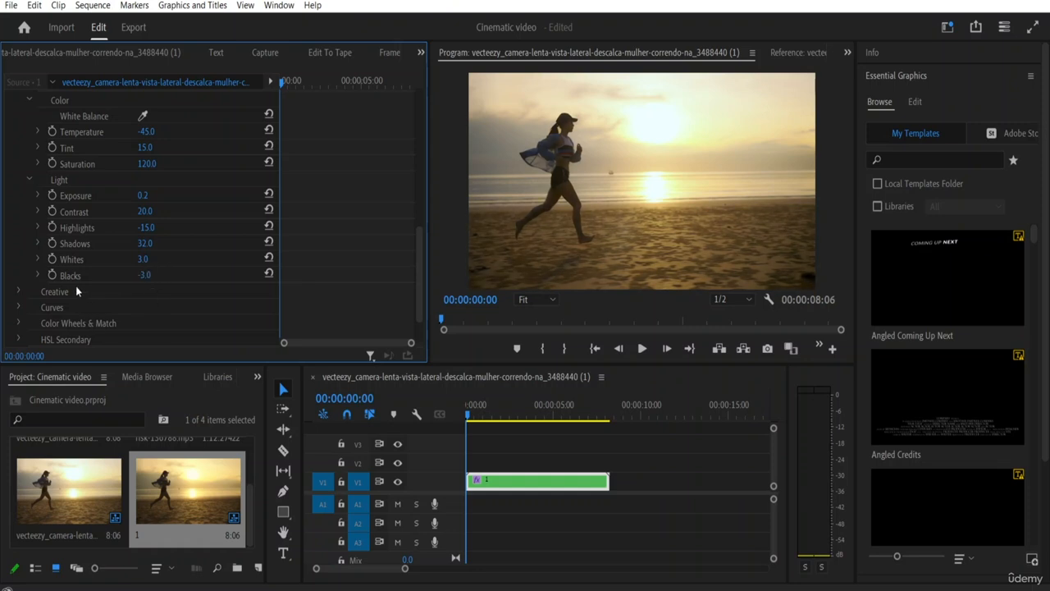
click(28, 180)
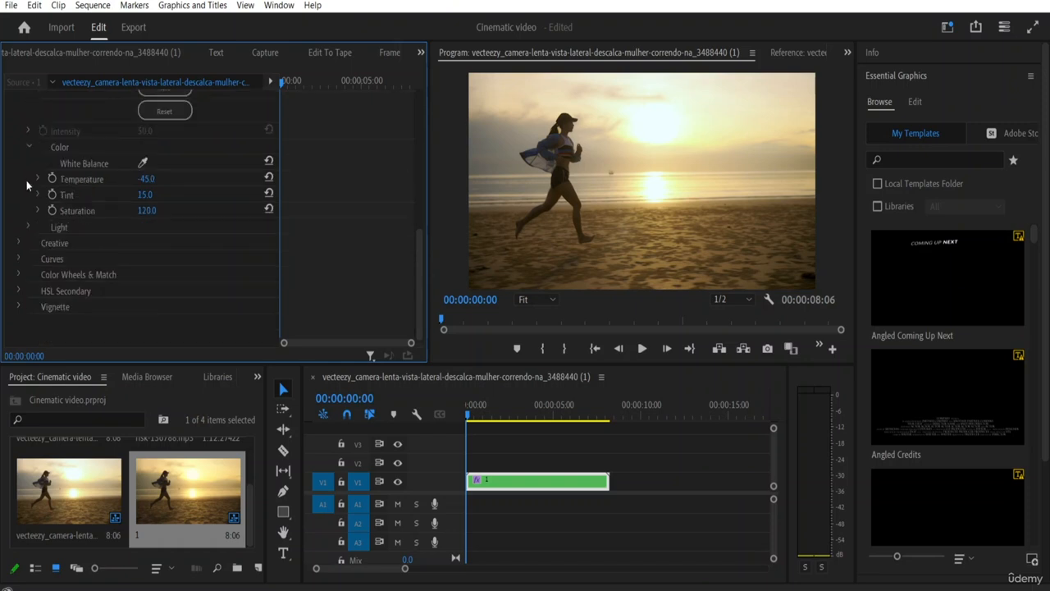
Step: Raise the Sharpen value in Lumetri Color's Creative adjustments for the nested clip
click(19, 243)
scroll(105, 239, down, 2)
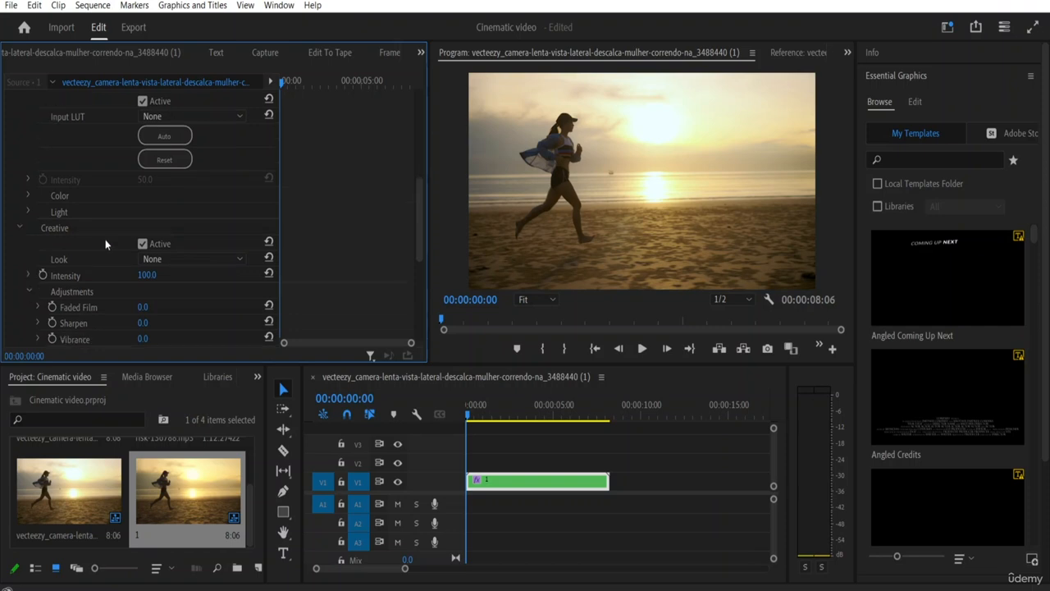
scroll(93, 238, down, 1)
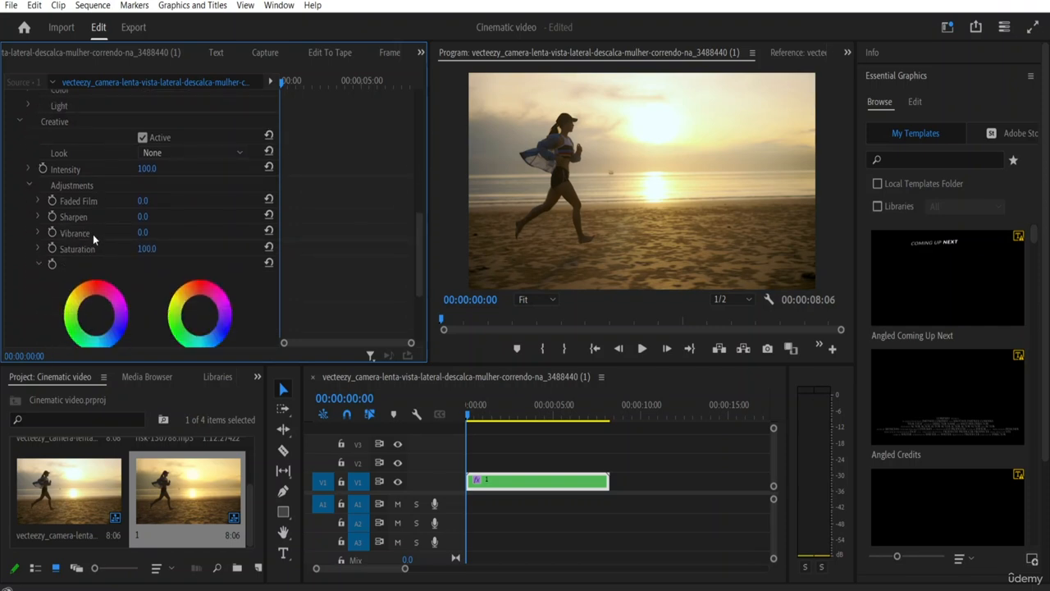
drag(141, 216, 159, 217)
drag(145, 217, 140, 217)
drag(145, 217, 150, 217)
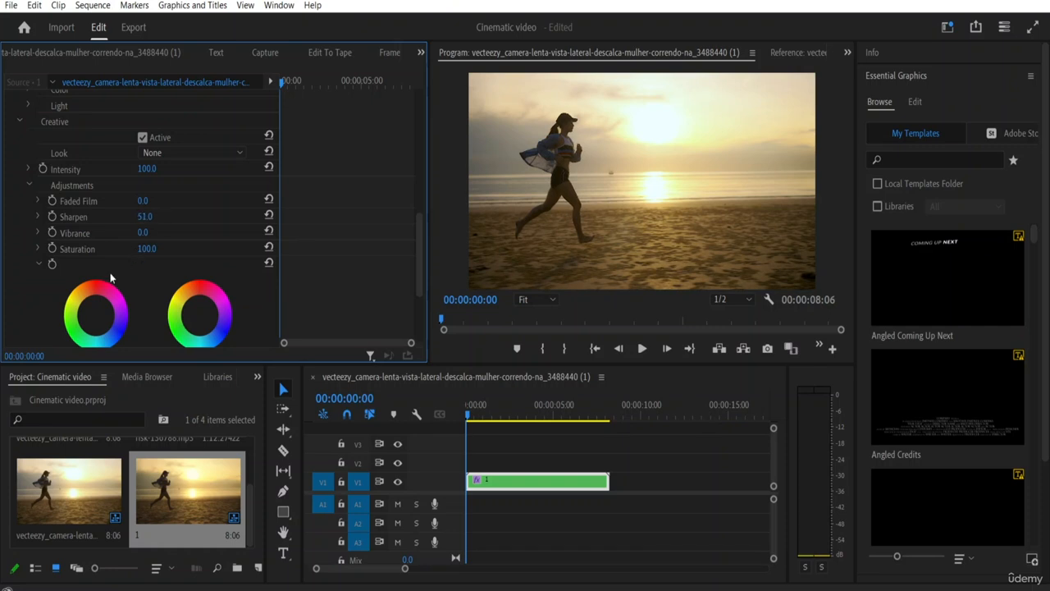
click(27, 185)
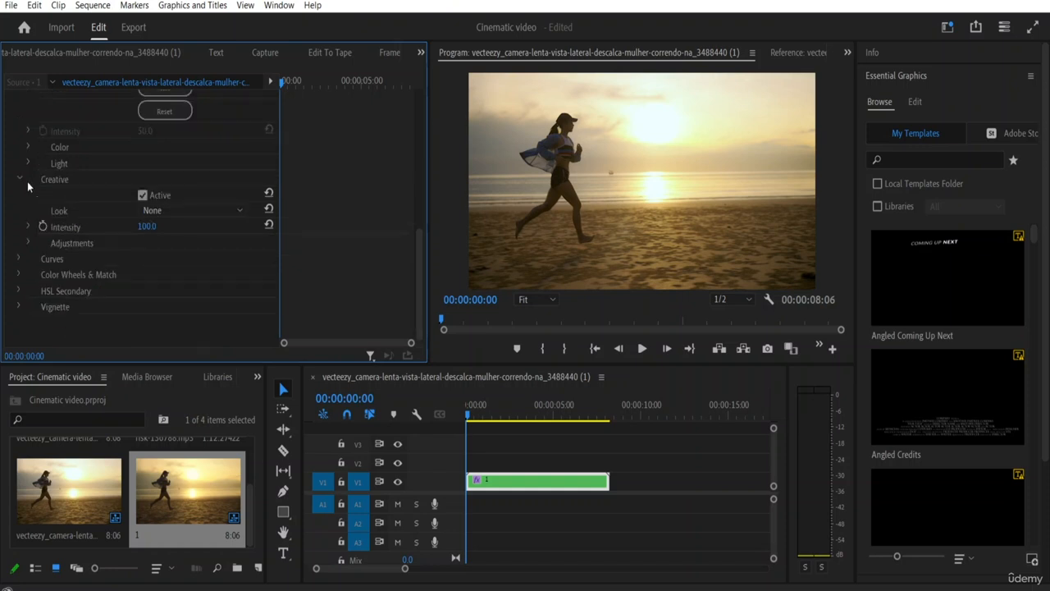
Step: In Lumetri's Color Wheels & Match, shift the Midtones slightly towards blue, the Shadows slightly towards yellow and the Highlights slightly towards blue-violet
click(19, 274)
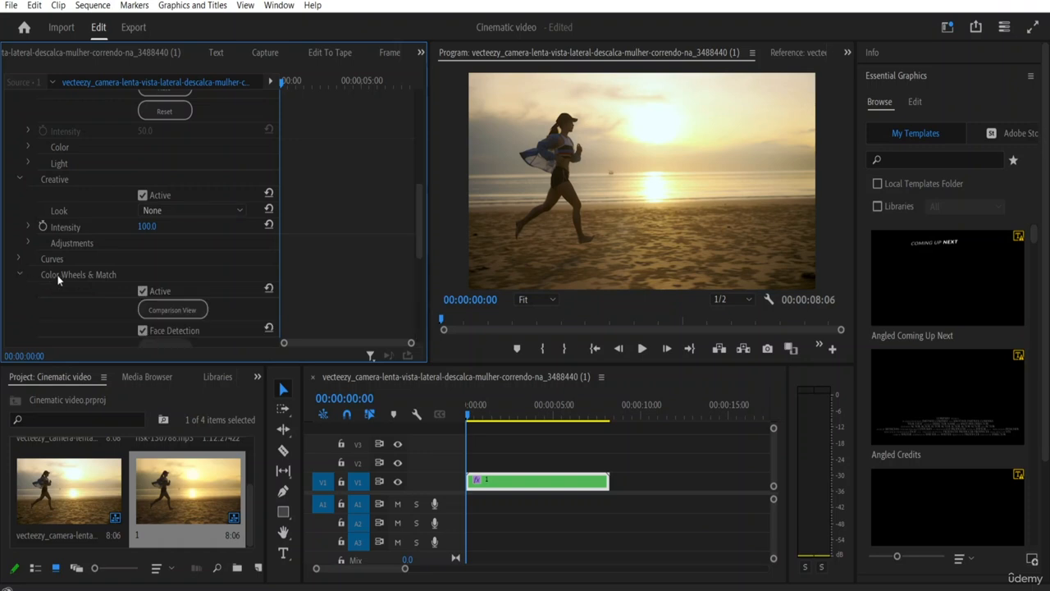
drag(418, 220, 410, 286)
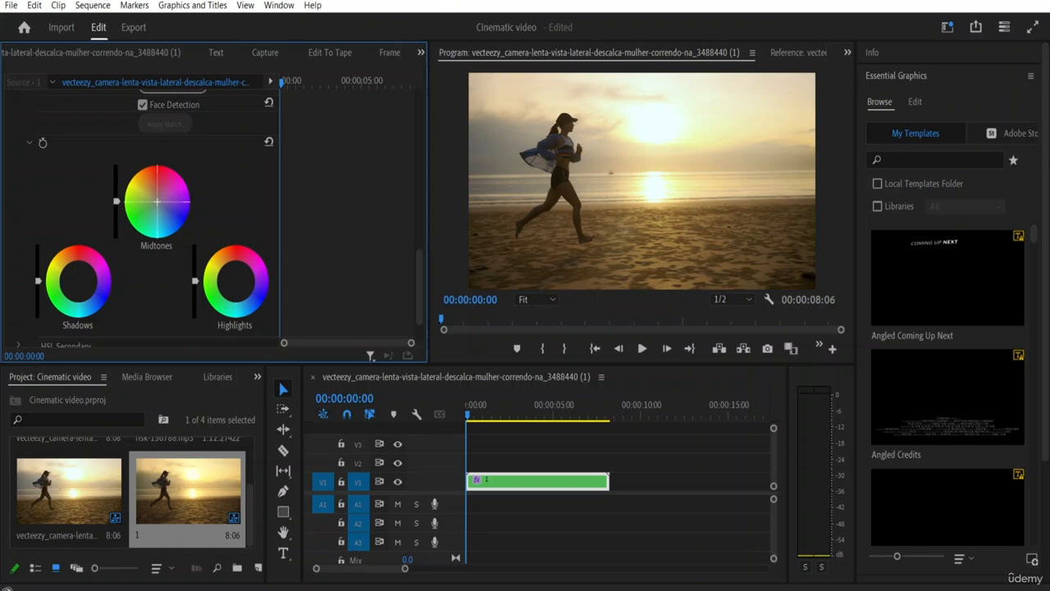
drag(157, 201, 152, 207)
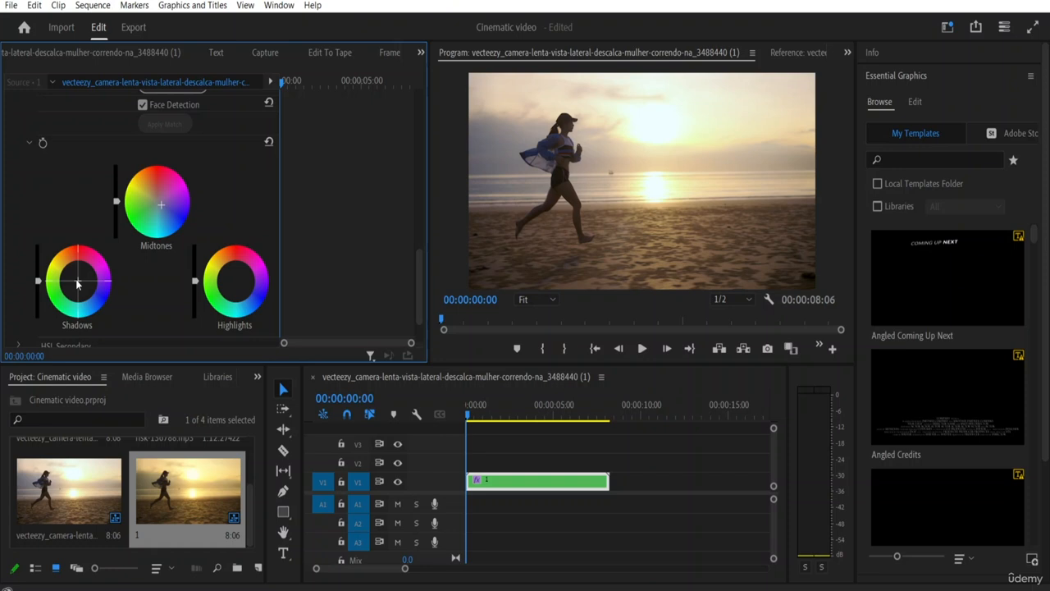
drag(77, 284, 75, 279)
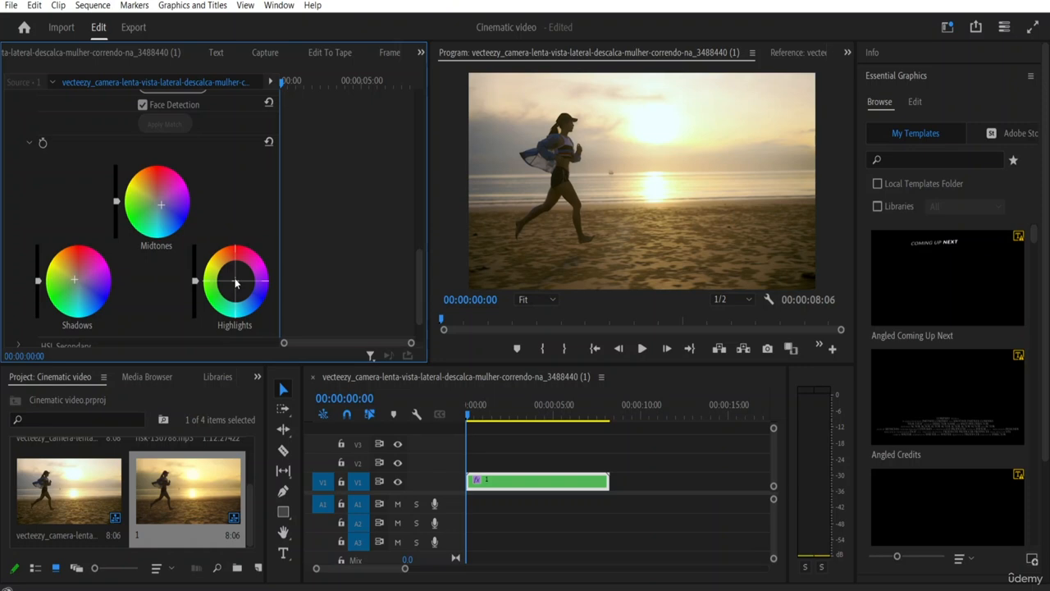
drag(236, 283, 236, 282)
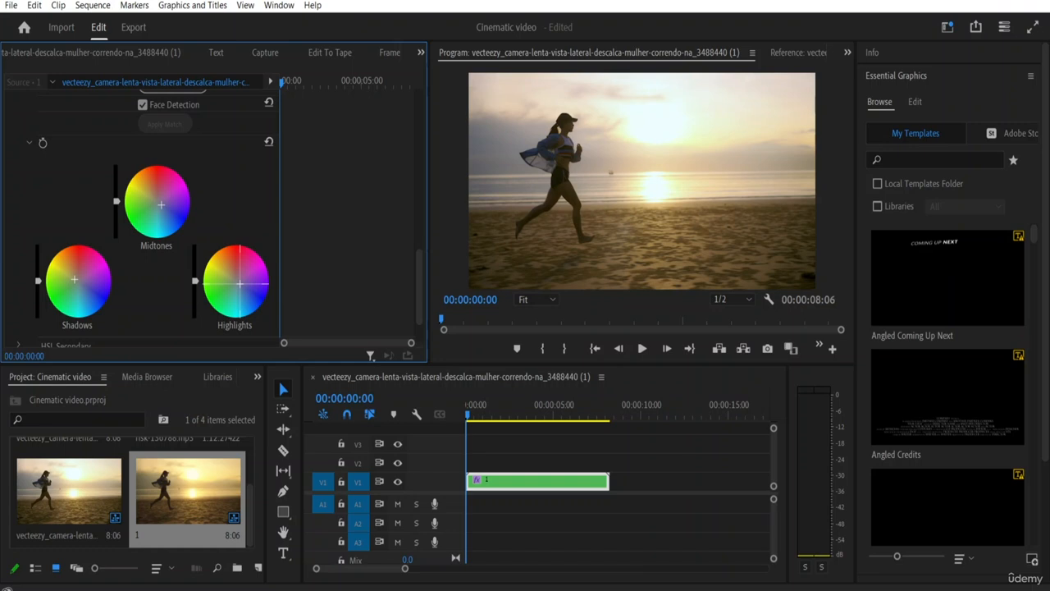
Step: Expand HSL Secondary in Lumetri Color and examine its key controls and the other Lumetri sections
scroll(17, 293, down, 2)
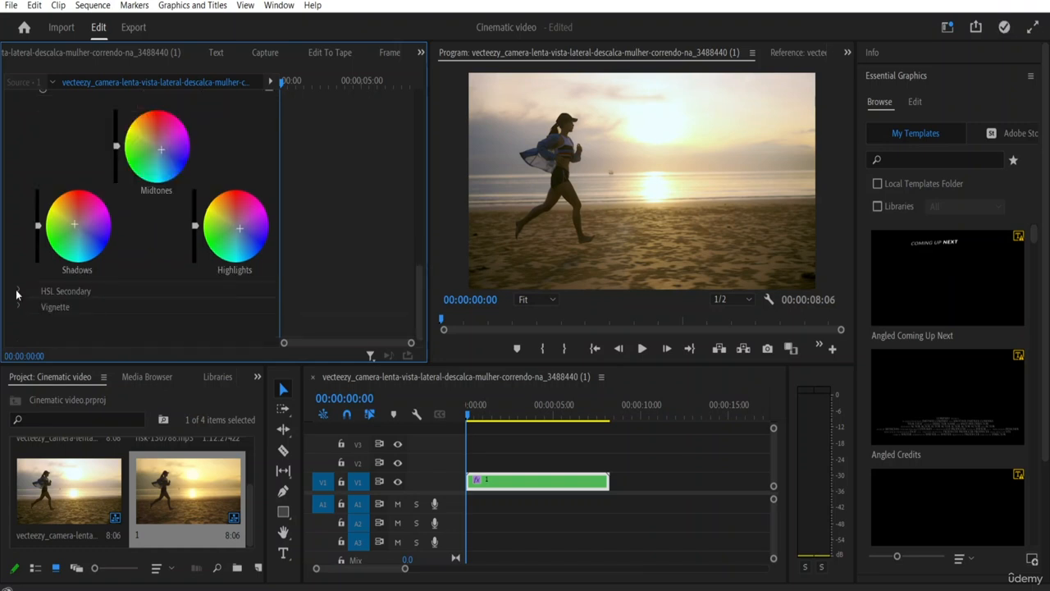
click(17, 292)
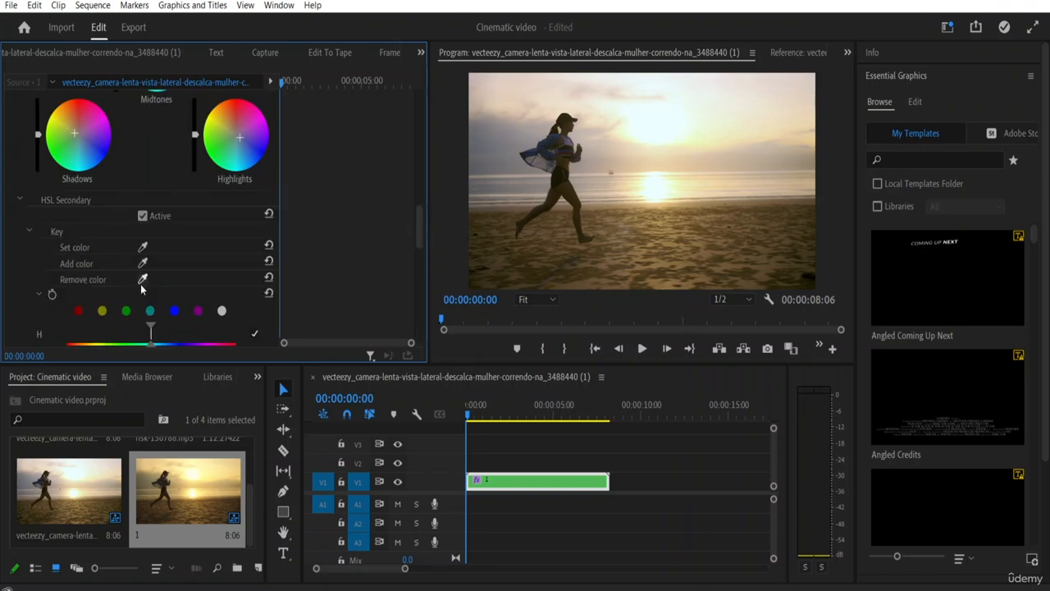
drag(421, 220, 426, 149)
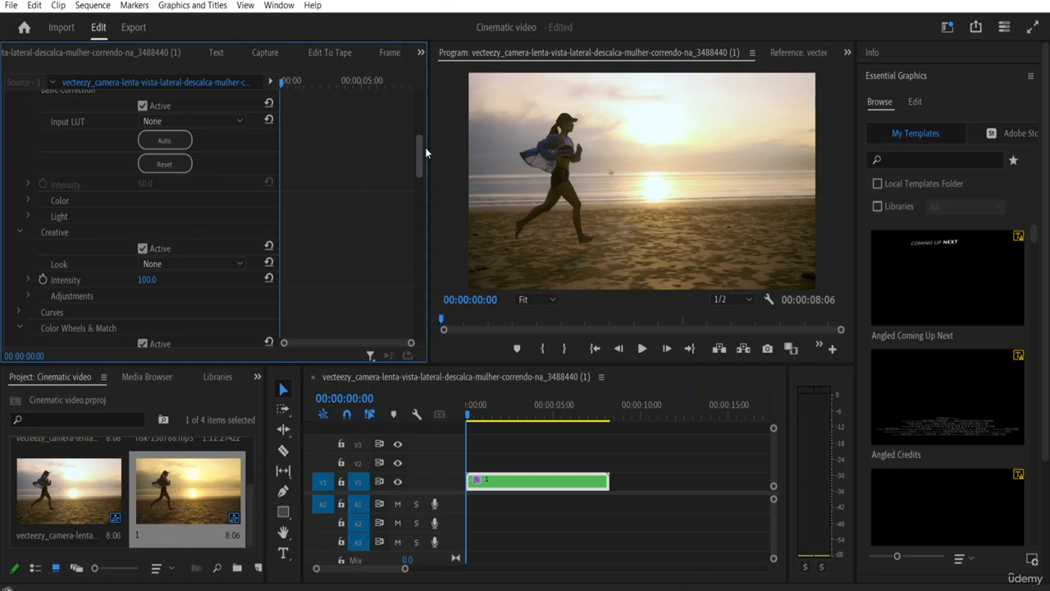
Step: Play the main sequence from its start to review the color-graded nested clip
click(479, 442)
key(space)
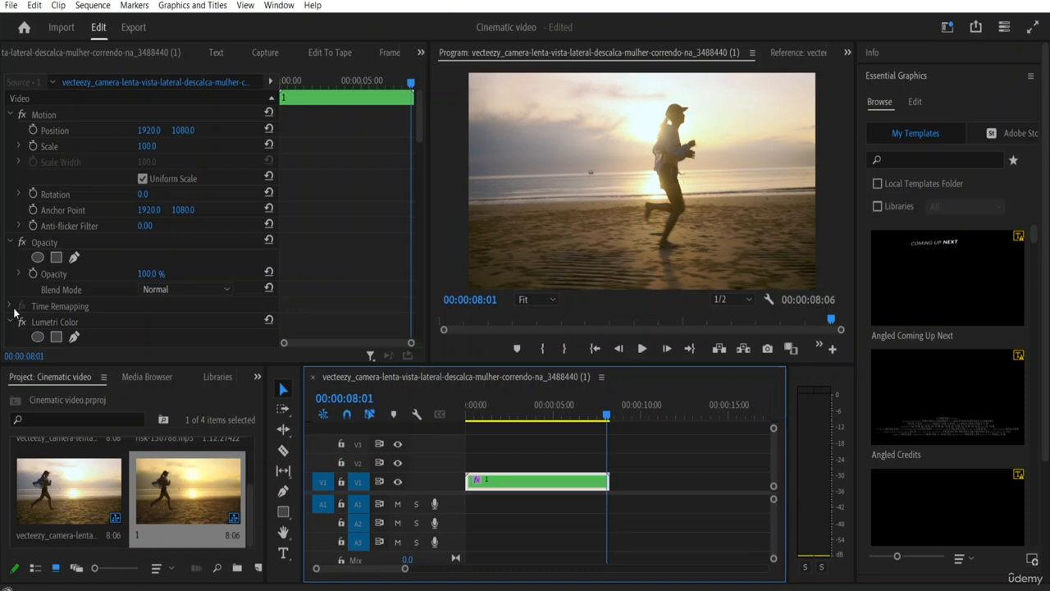
click(286, 247)
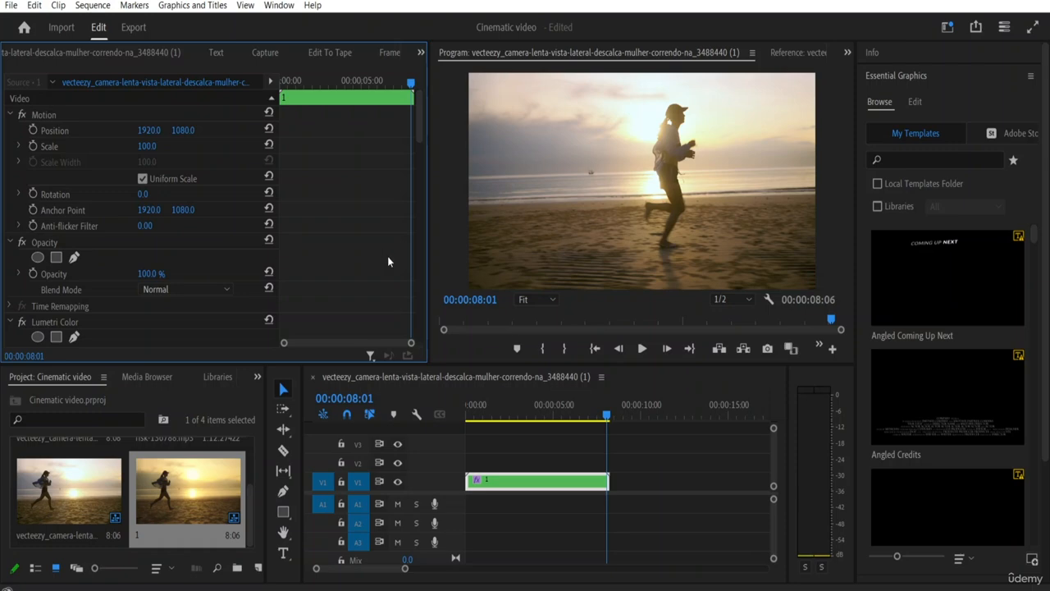
click(501, 481)
right_click(521, 487)
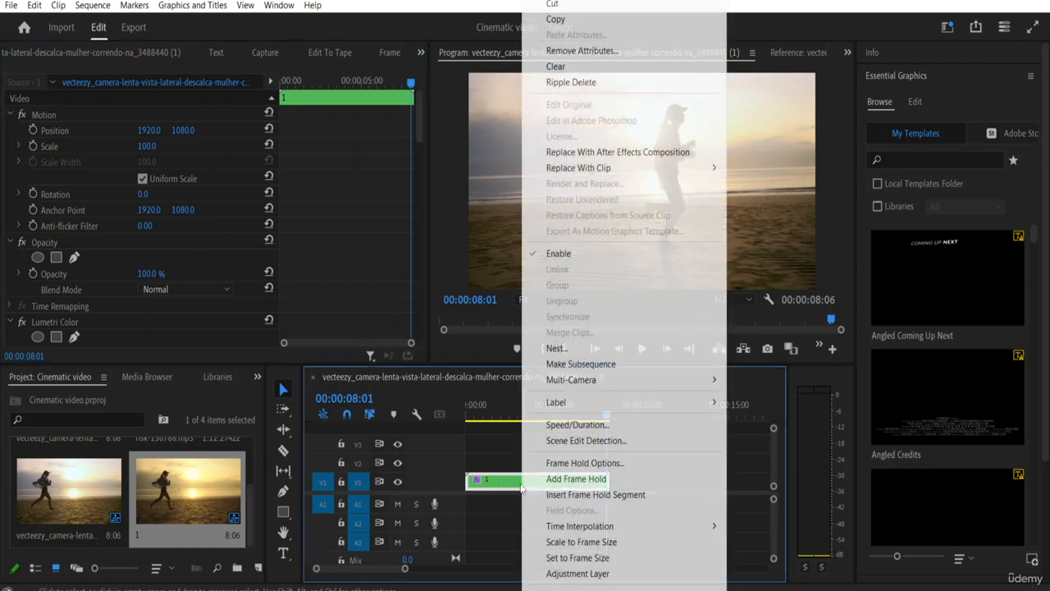
click(574, 348)
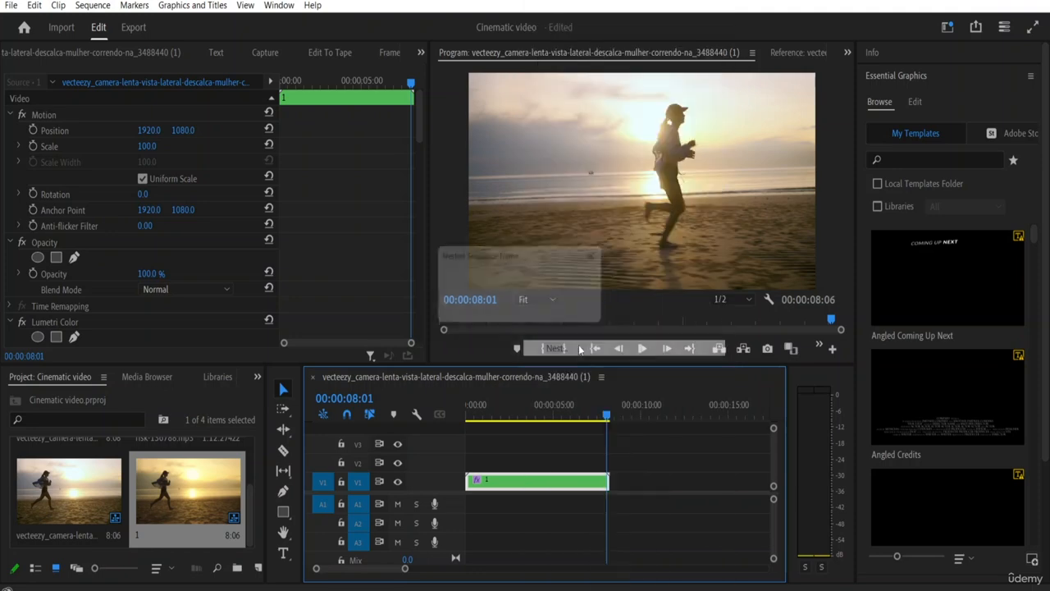
click(554, 312)
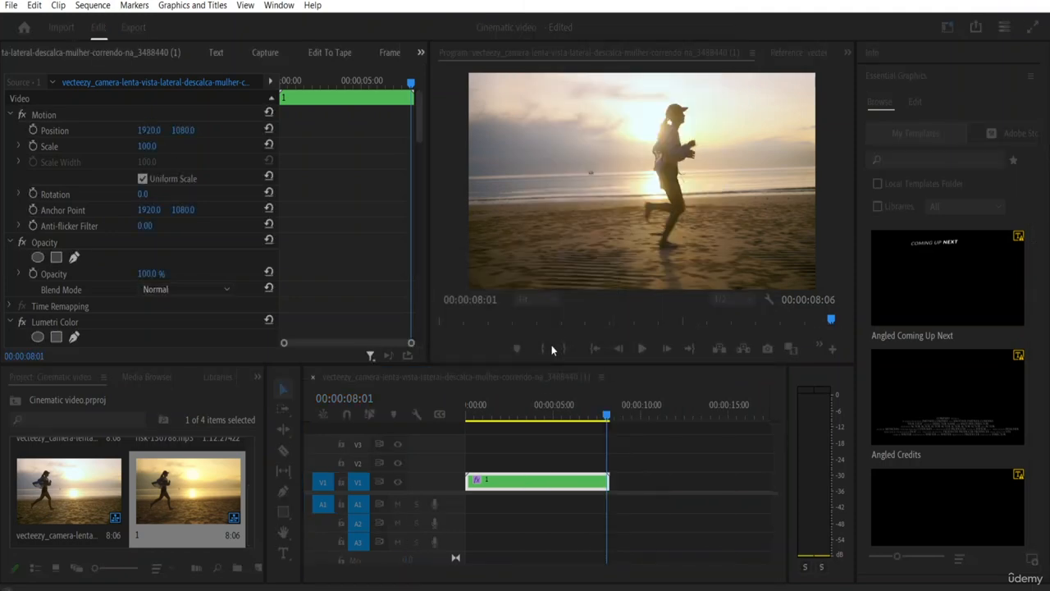
right_click(510, 484)
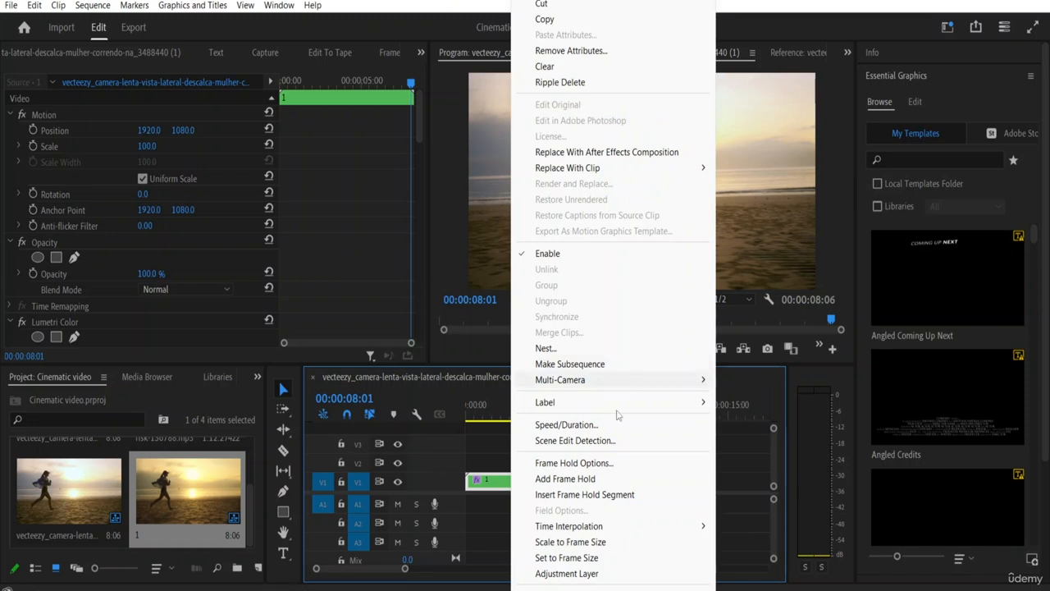
click(574, 51)
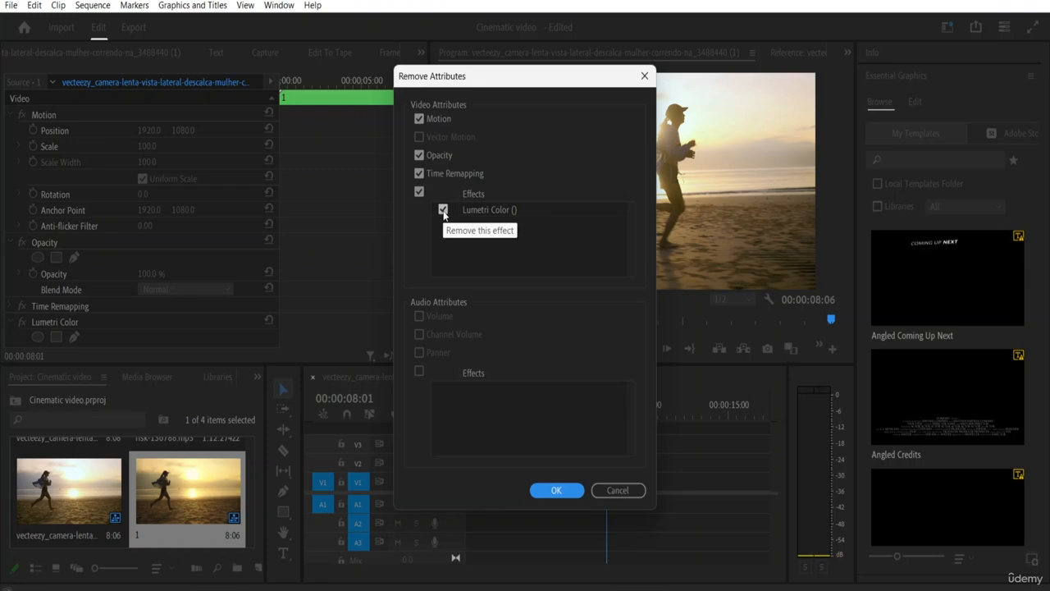
click(617, 490)
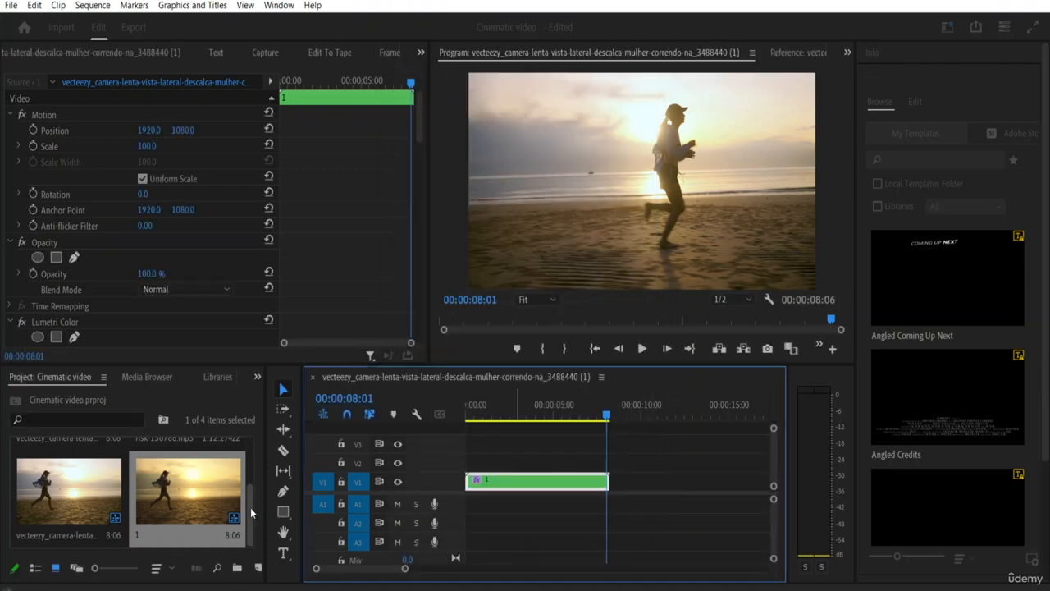
Step: Open the nested sequence "1" from the project items in the timeline
mouse_move(250, 508)
mouse_down()
mouse_move(259, 464)
mouse_move(257, 521)
mouse_up()
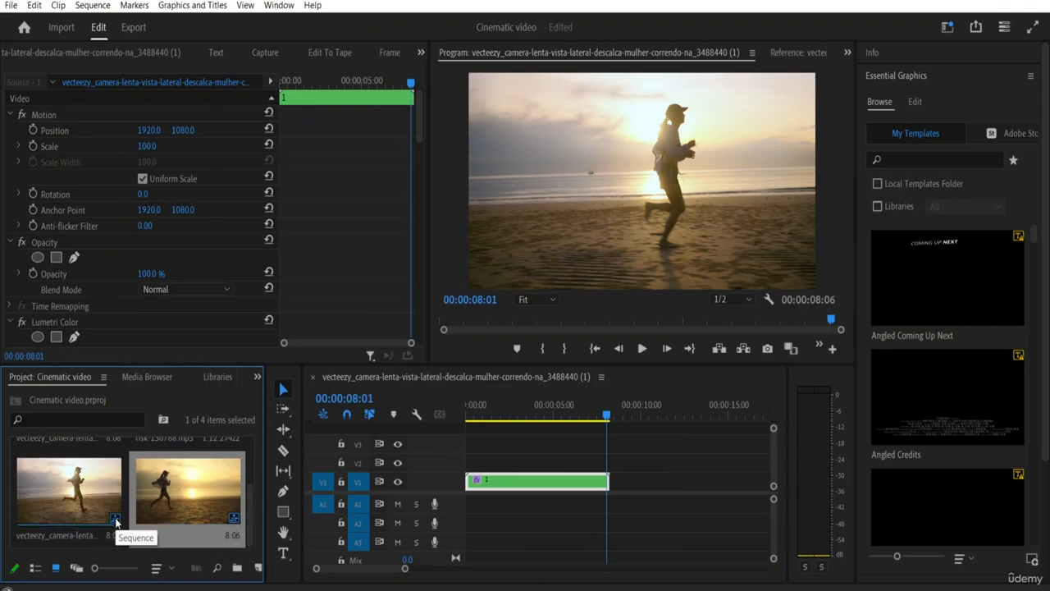
click(86, 499)
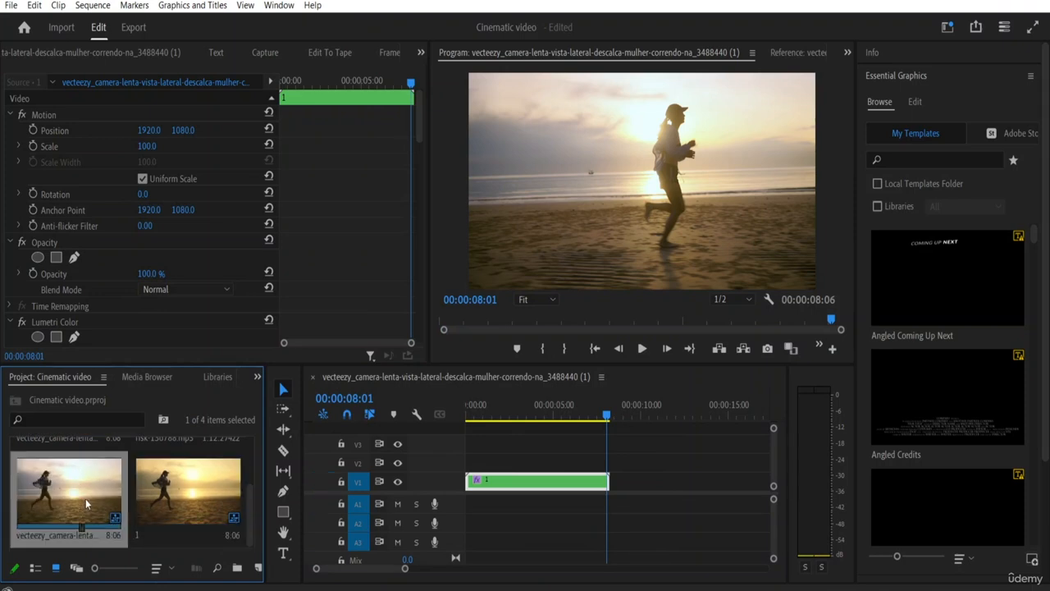
click(183, 498)
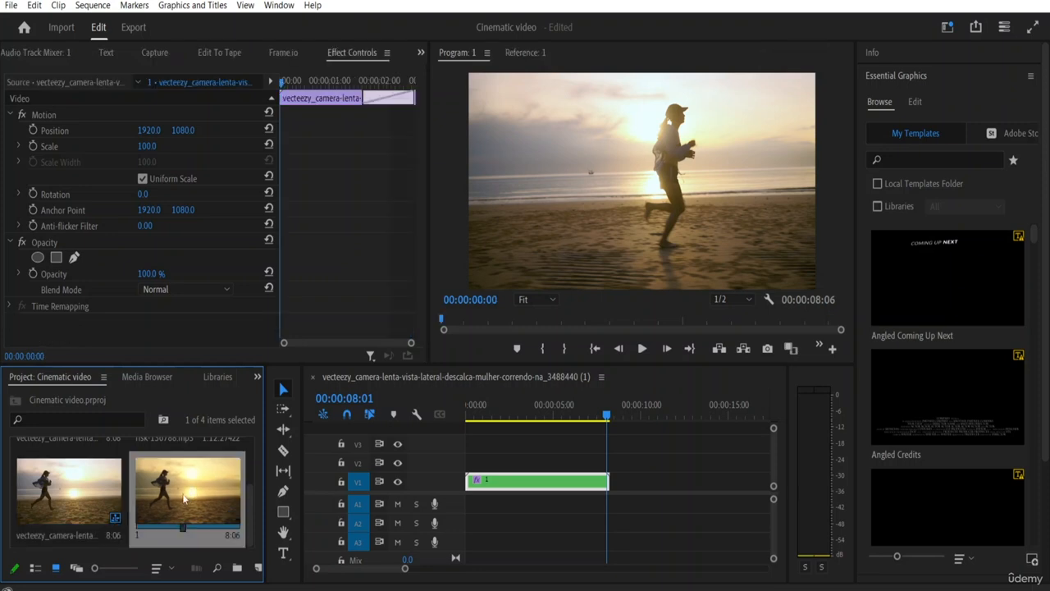
double_click(183, 499)
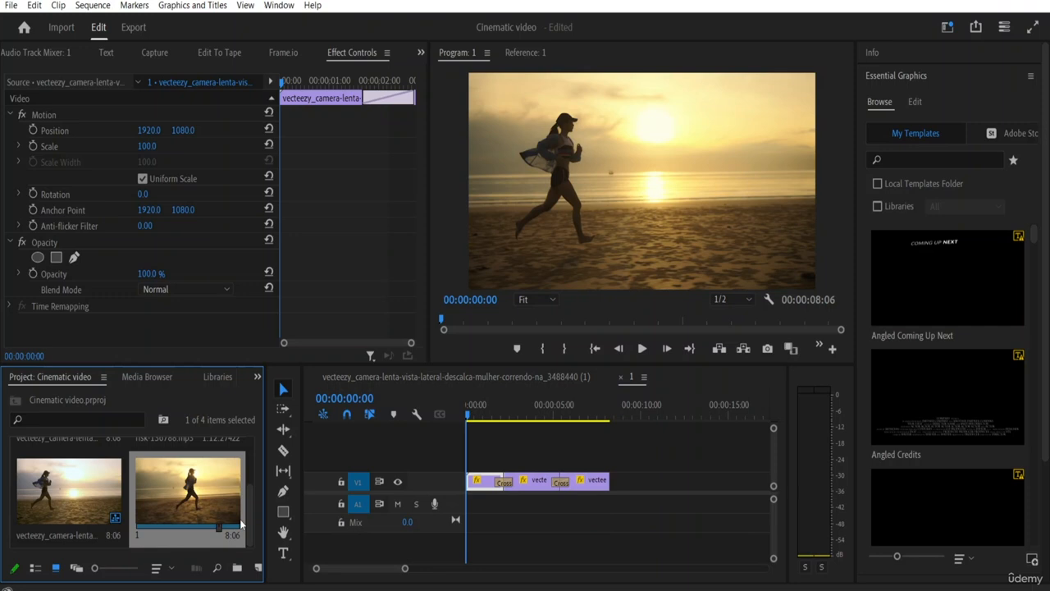
Step: Select all the clips and Cross Dissolves in sequence 1 and nest them as "1"
click(526, 487)
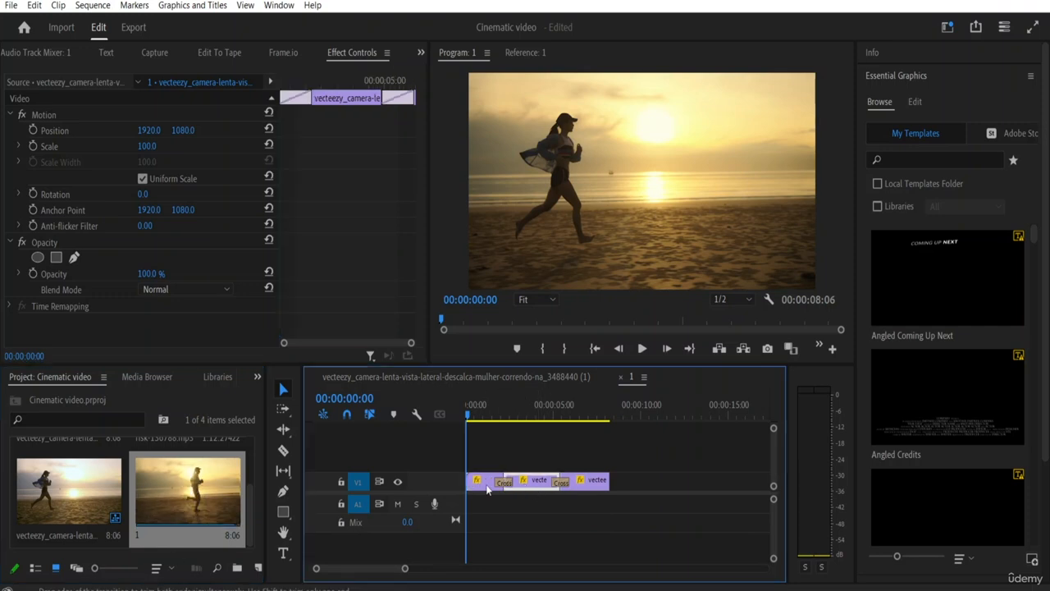
click(485, 488)
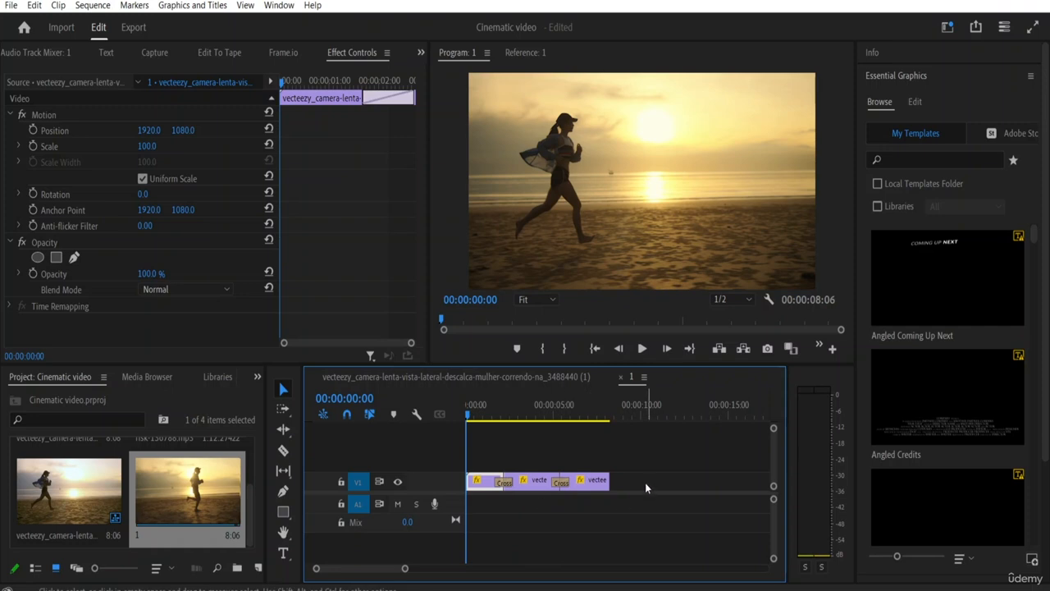
drag(631, 478, 467, 513)
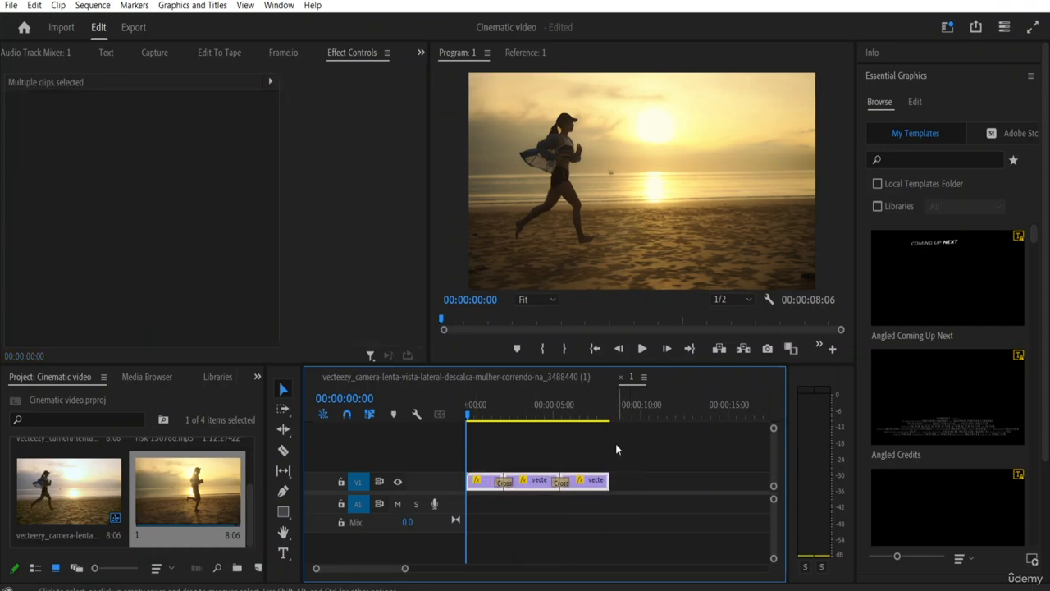
drag(618, 444, 472, 499)
right_click(588, 490)
click(628, 352)
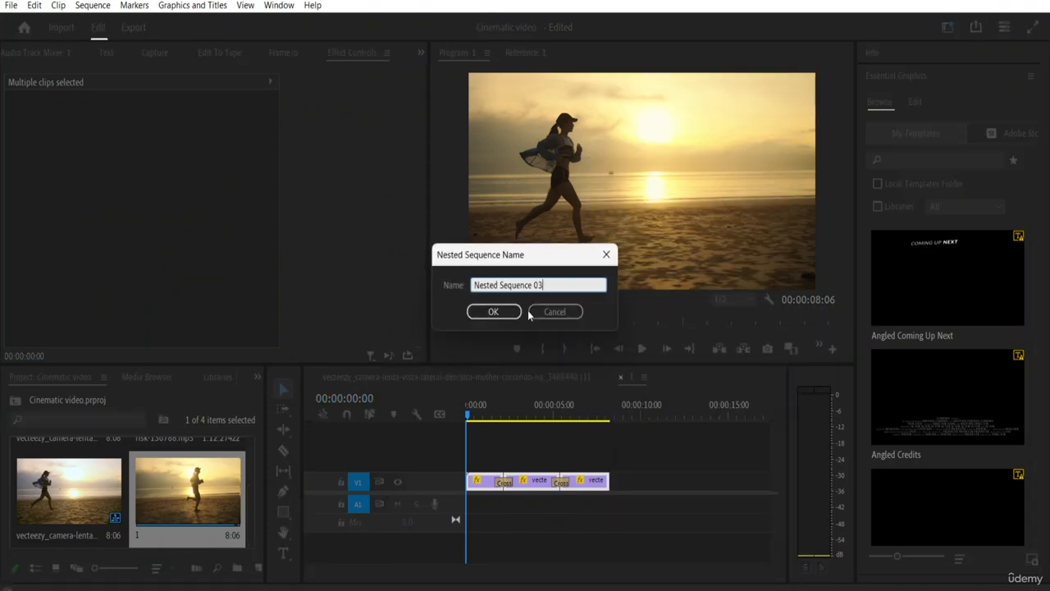
key(BackSpace)
key(BackSpace)
key(BackSpace)
key(BackSpace)
key(BackSpace)
key(BackSpace)
key(BackSpace)
key(BackSpace)
key(BackSpace)
key(BackSpace)
key(BackSpace)
key(BackSpace)
key(BackSpace)
key(BackSpace)
key(BackSpace)
key(BackSpace)
key(BackSpace)
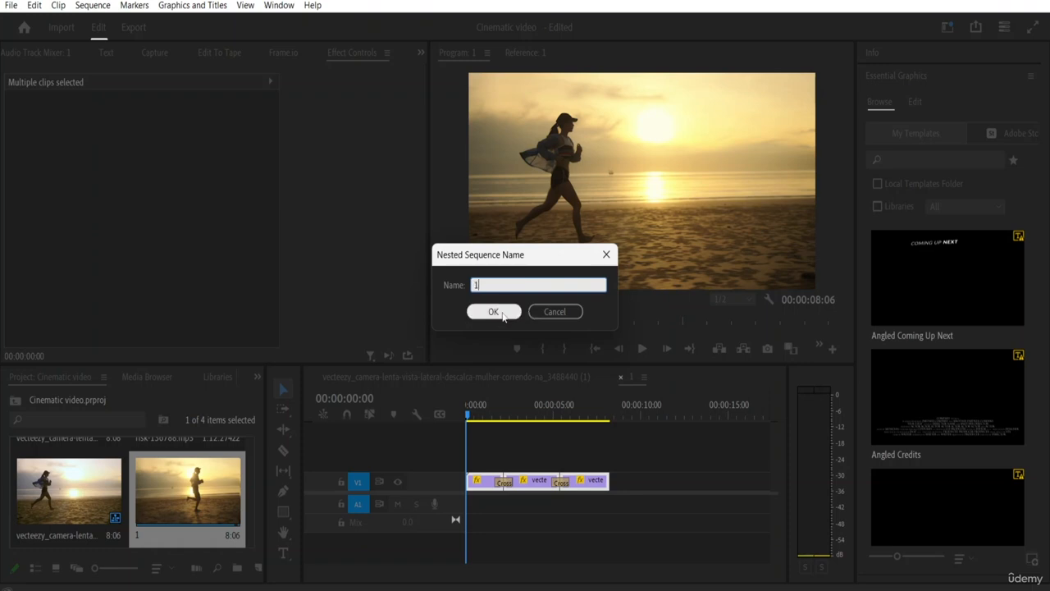
click(501, 312)
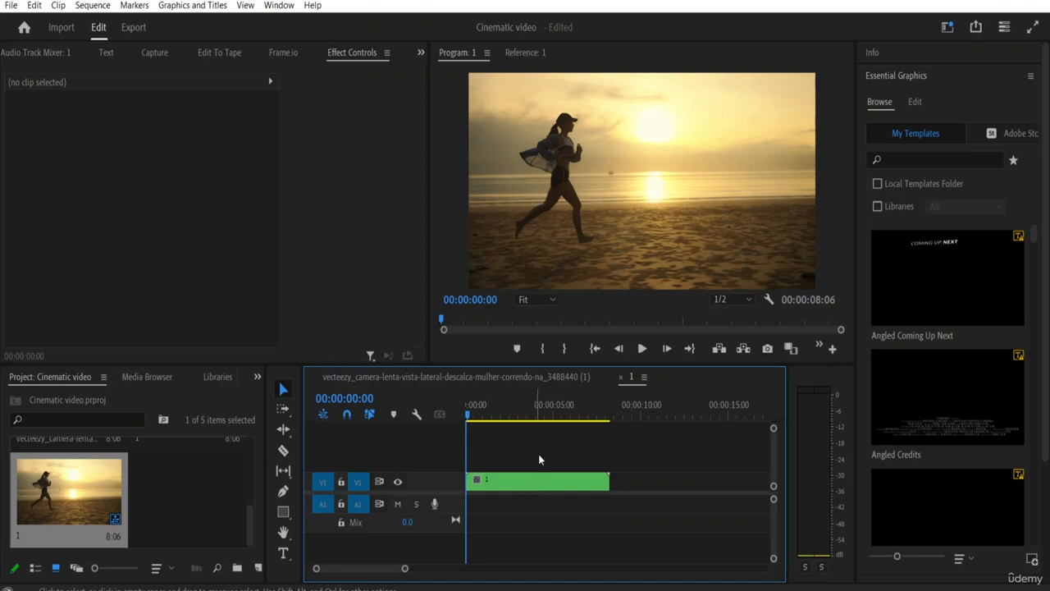
Step: Play back sequence 1 from its start to preview the new nested clip, then select that clip
click(642, 350)
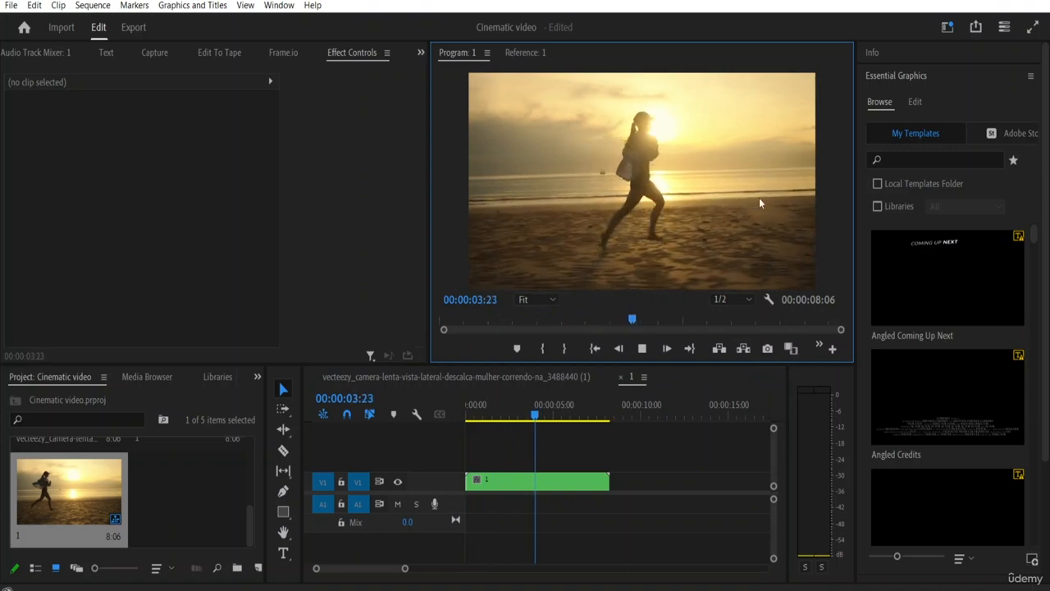
key(space)
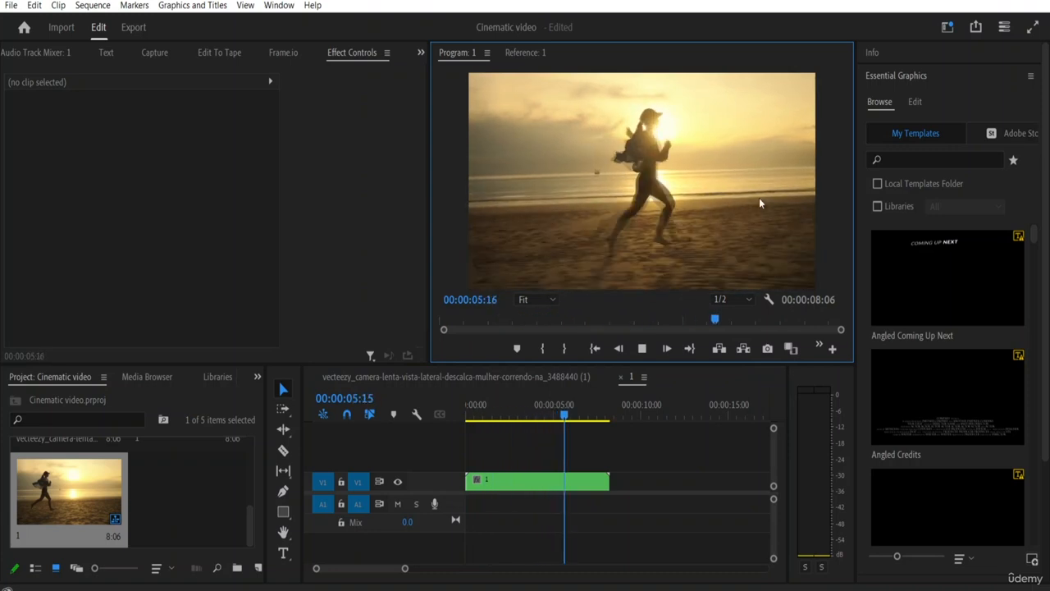
click(537, 485)
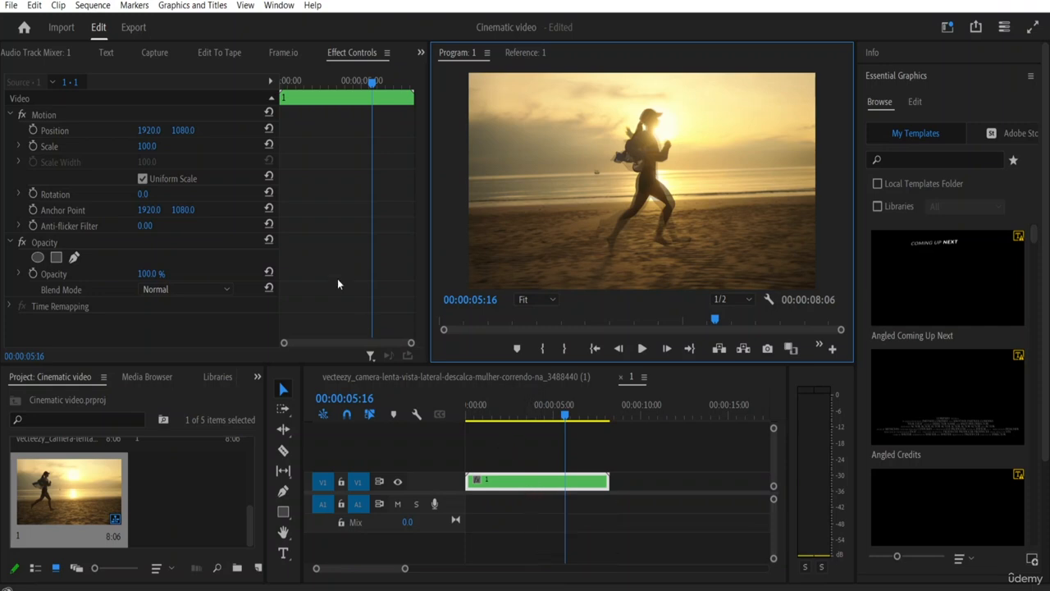
Step: Show the Effects library in place of Effect Controls and clear its old Lumetri search
click(387, 53)
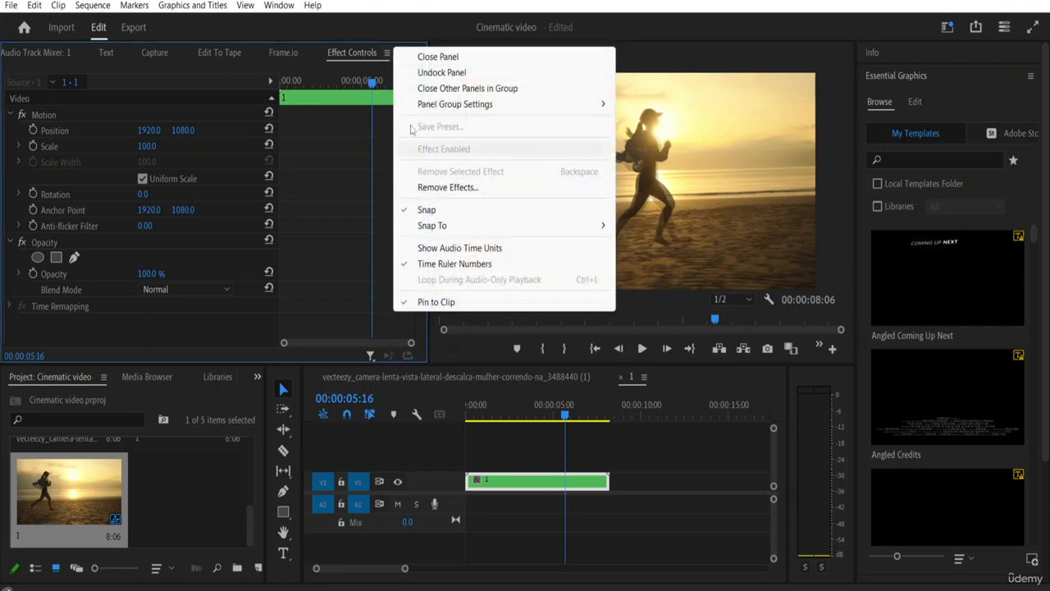
click(355, 62)
click(424, 55)
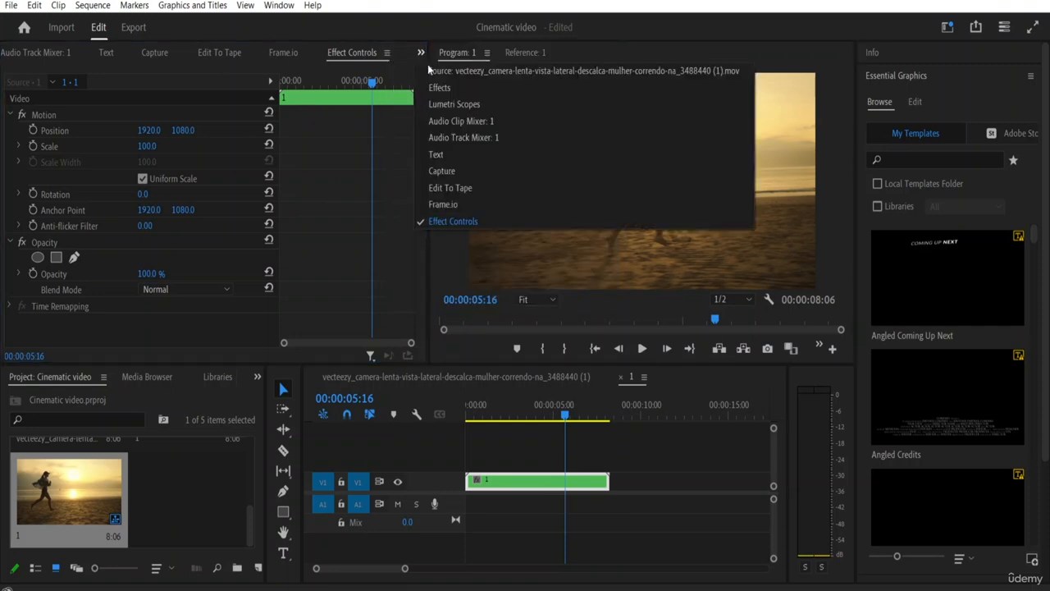
click(456, 88)
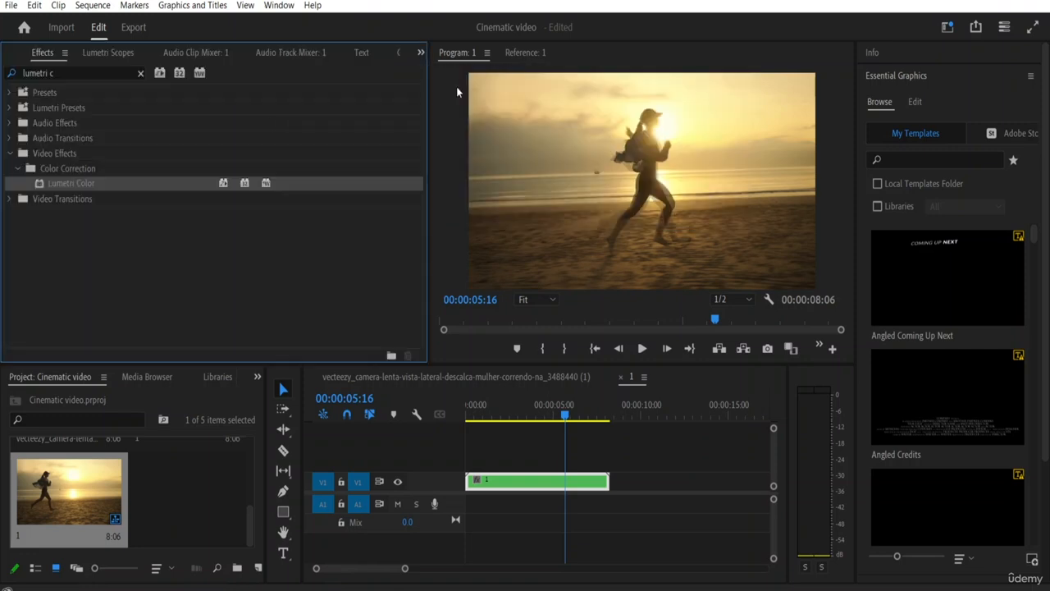
click(140, 73)
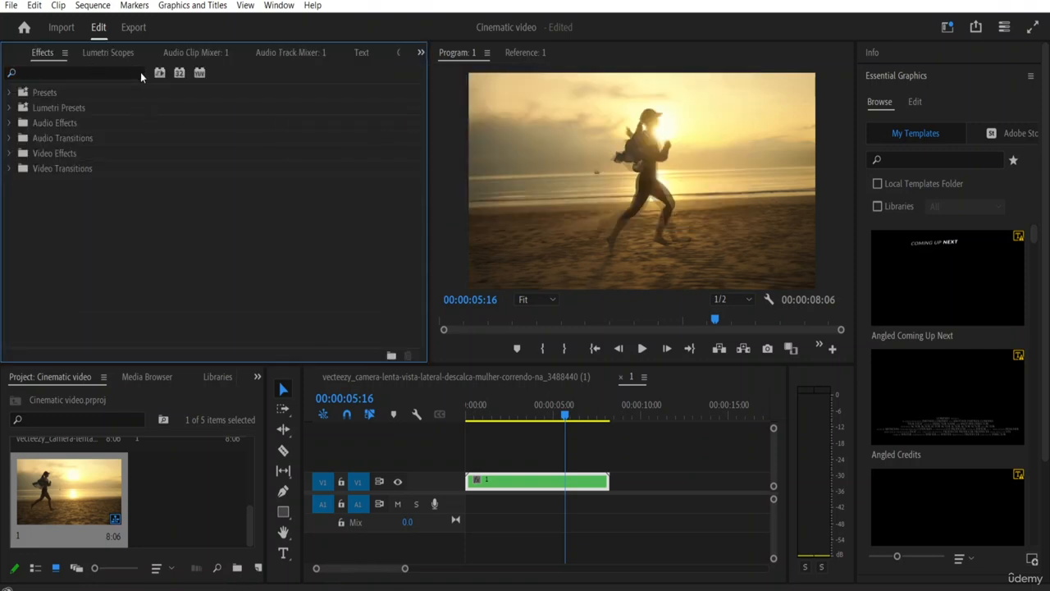
key(t)
key(a)
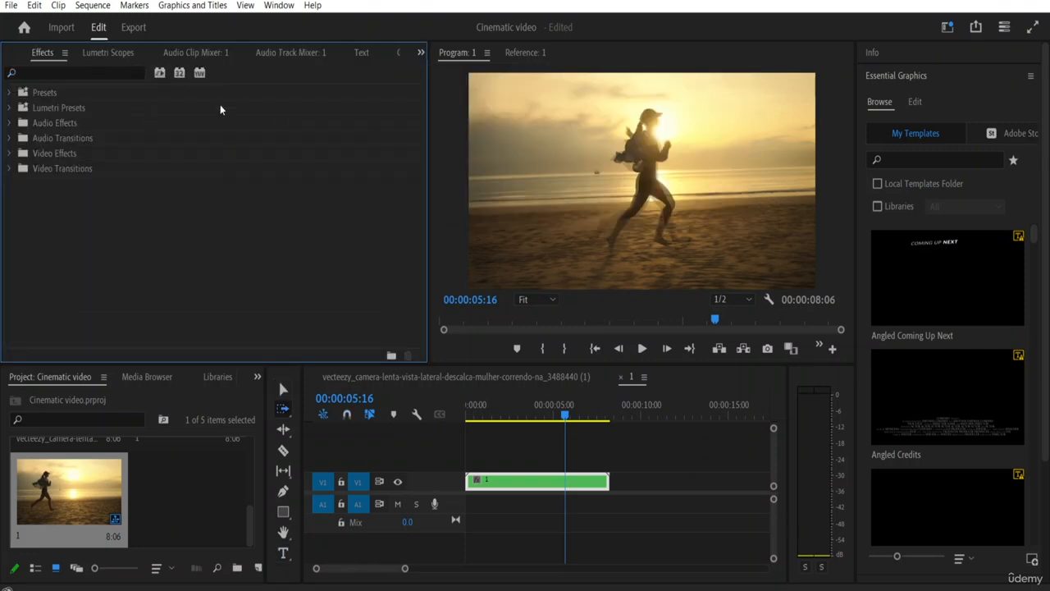
key(b)
key(space)
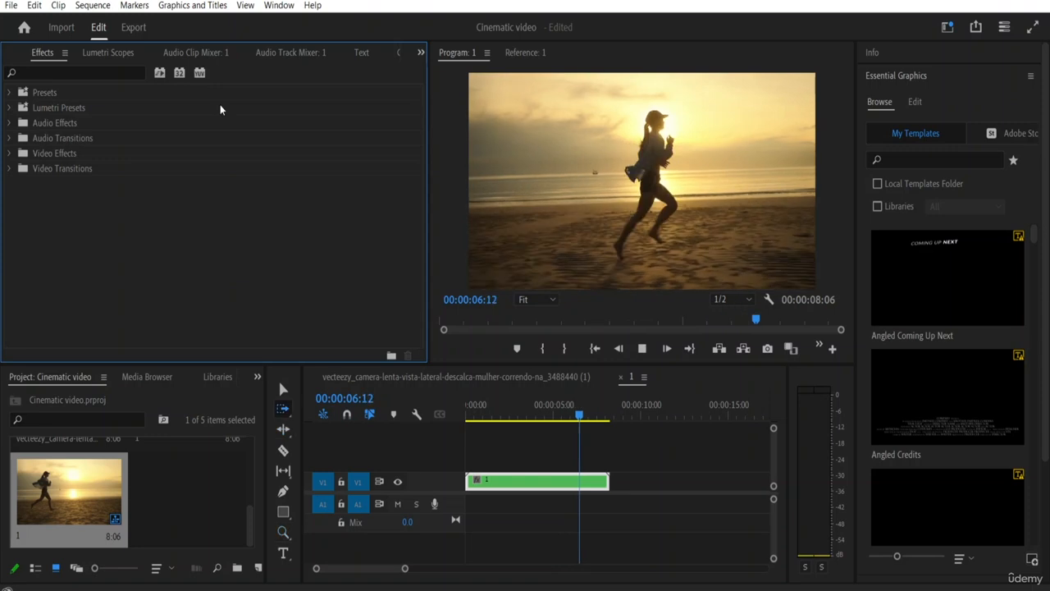
key(t)
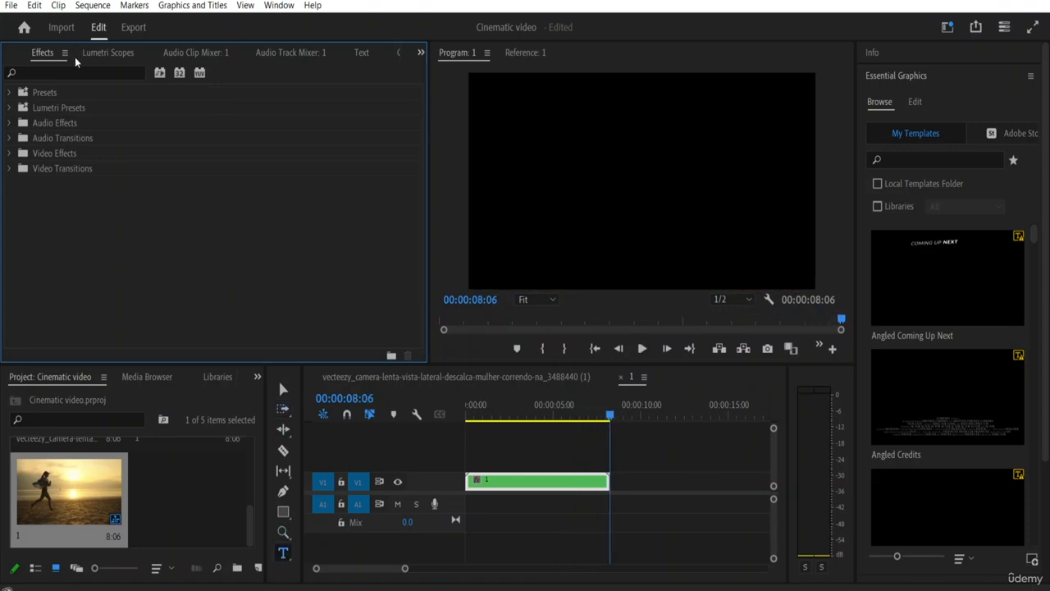
Step: Search the effects for "stab" and apply Warp Stabilizer to the nested clip in sequence 1
click(76, 73)
text(staba)
click(88, 74)
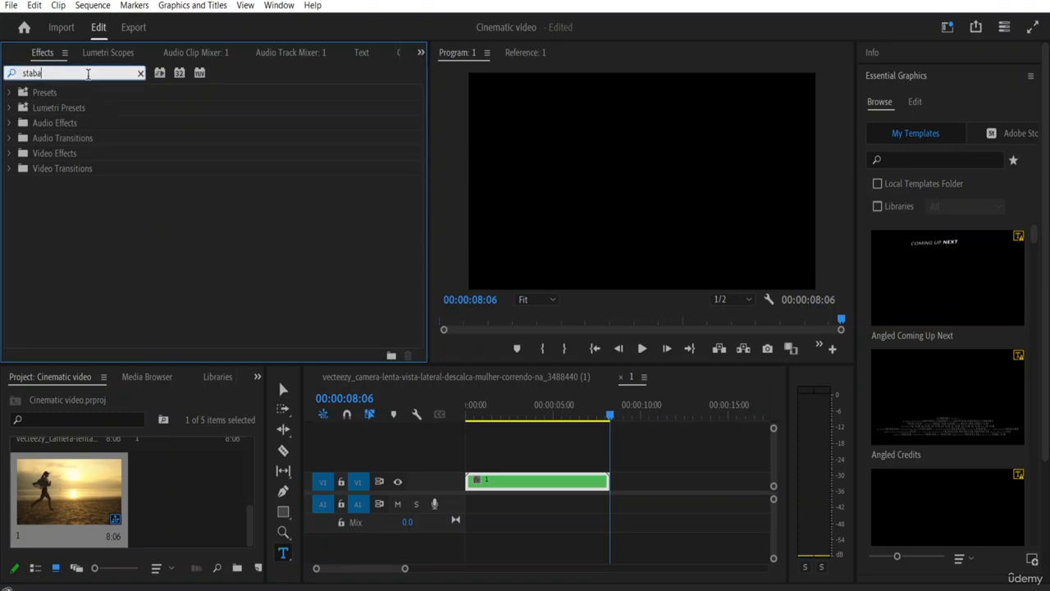
key(BackSpace)
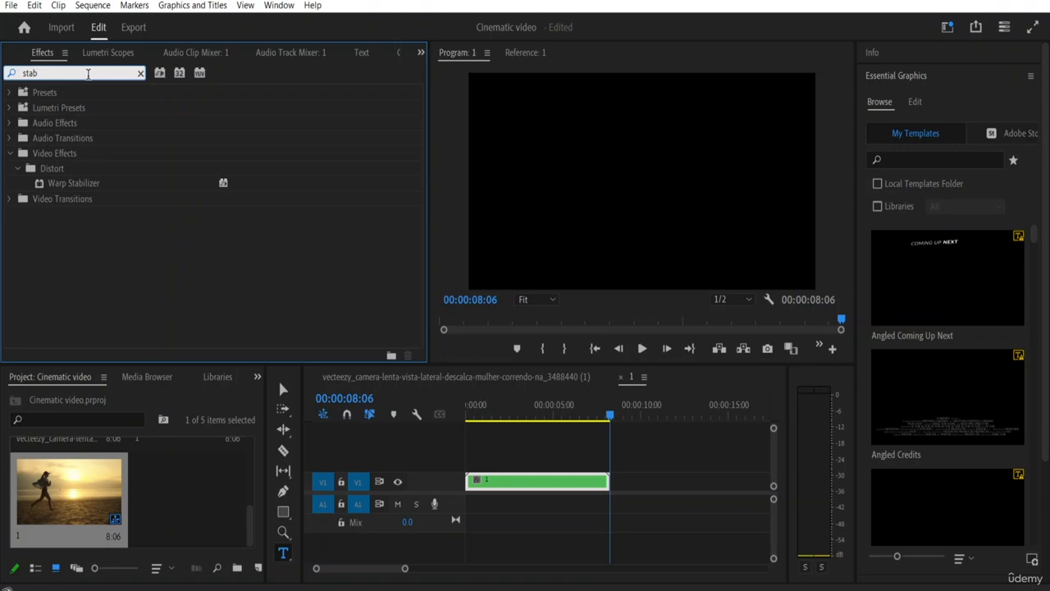
click(89, 184)
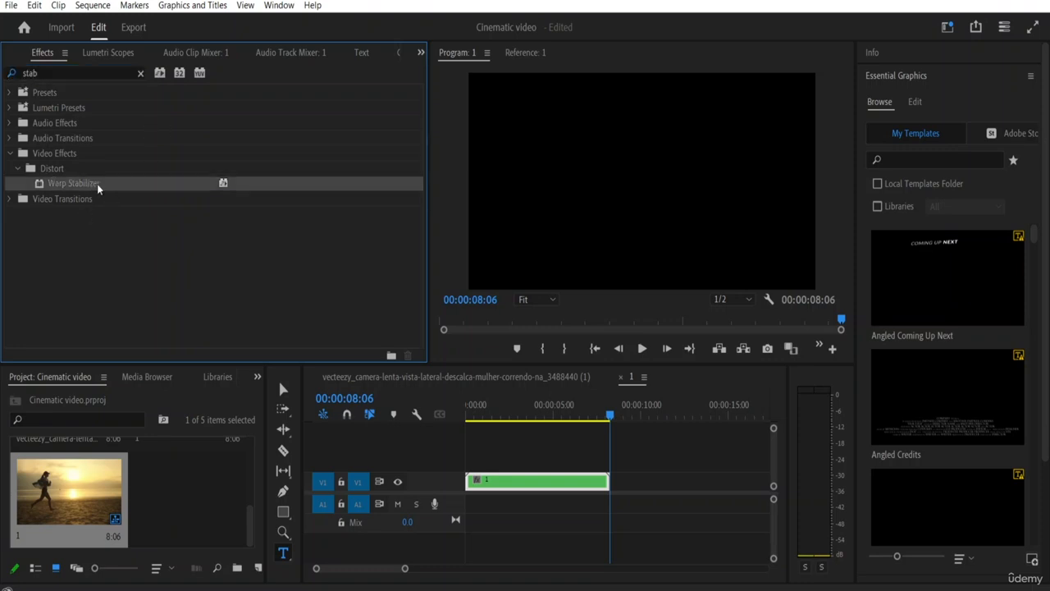
drag(78, 184, 490, 483)
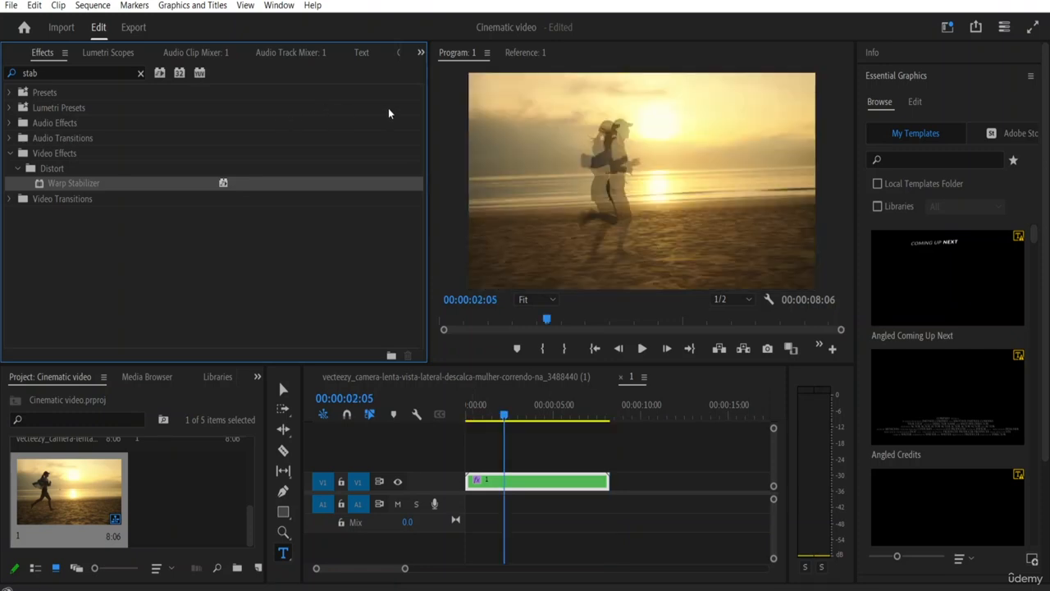
Step: Show the nested clip's Effect Controls and set the Warp Stabilizer Result to No Motion
click(422, 52)
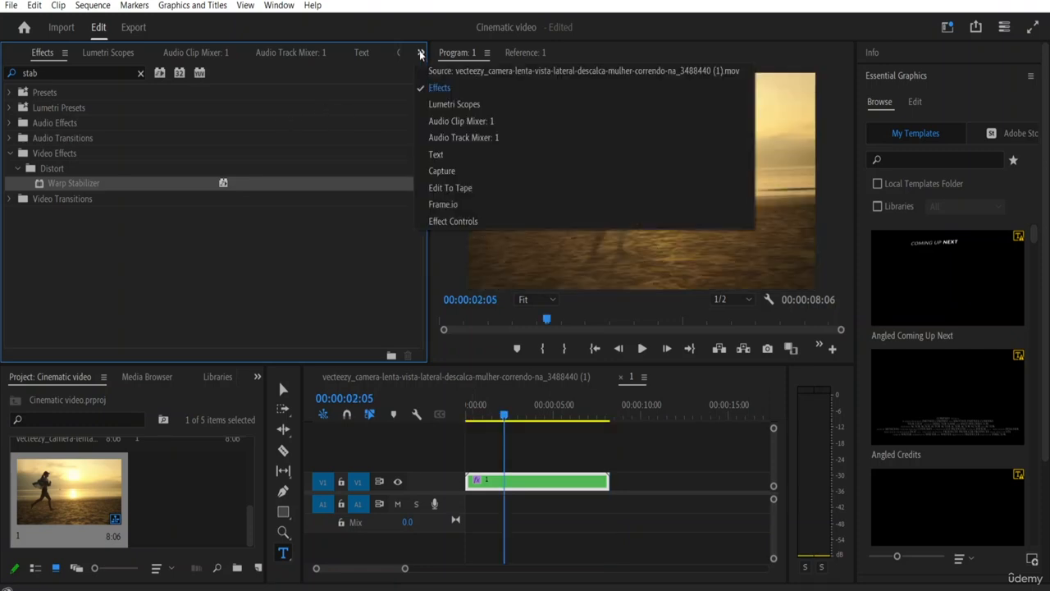
click(444, 222)
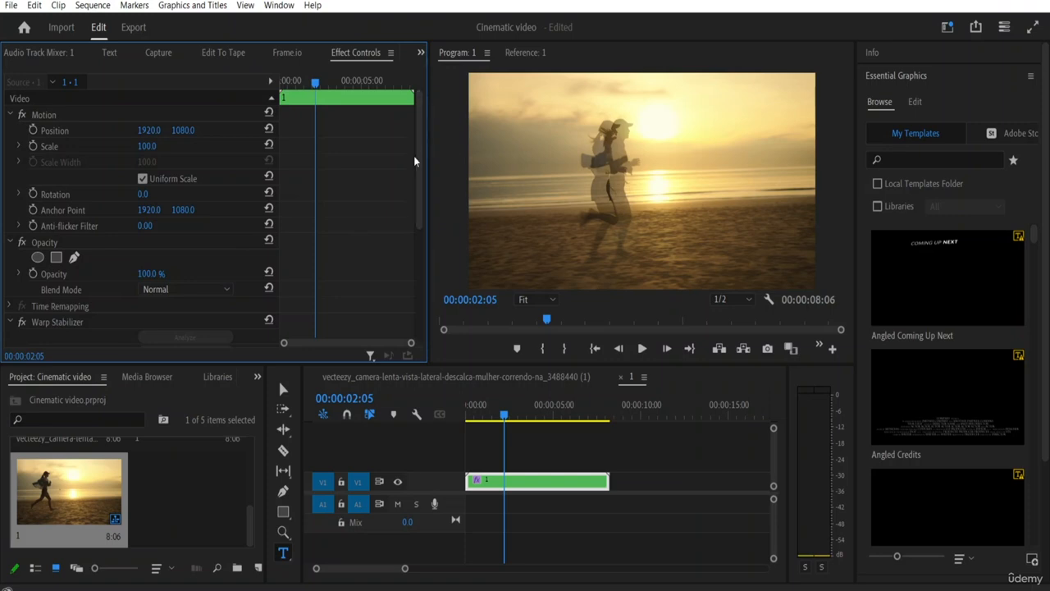
drag(420, 165, 421, 285)
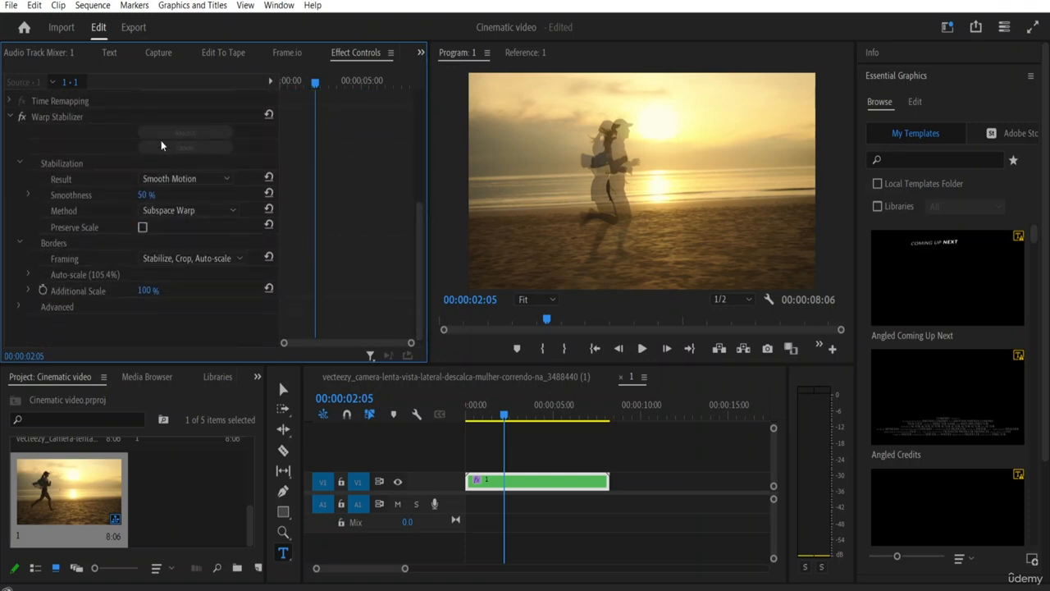
click(228, 178)
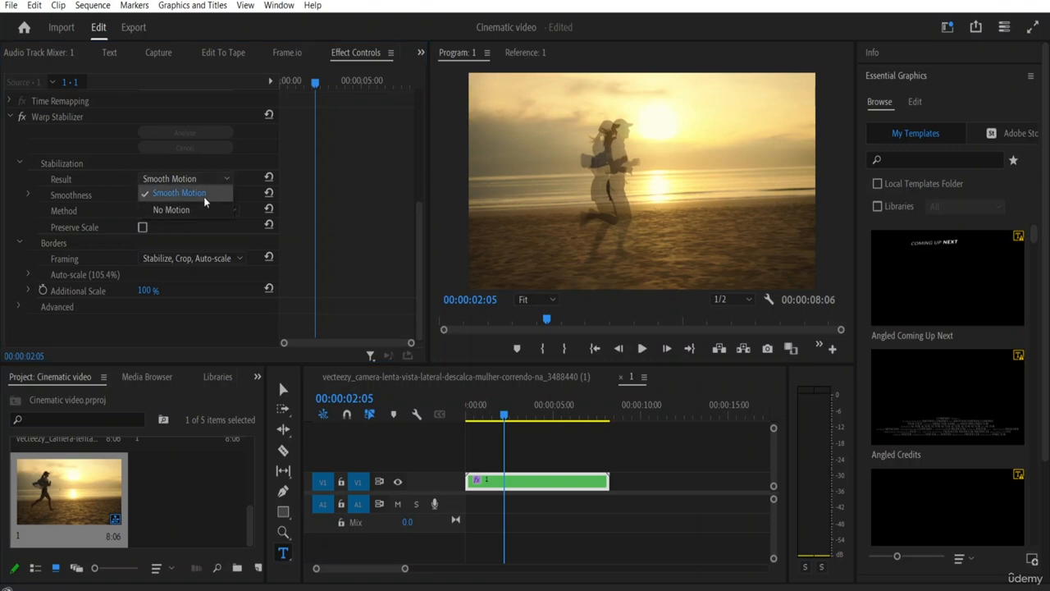
click(173, 210)
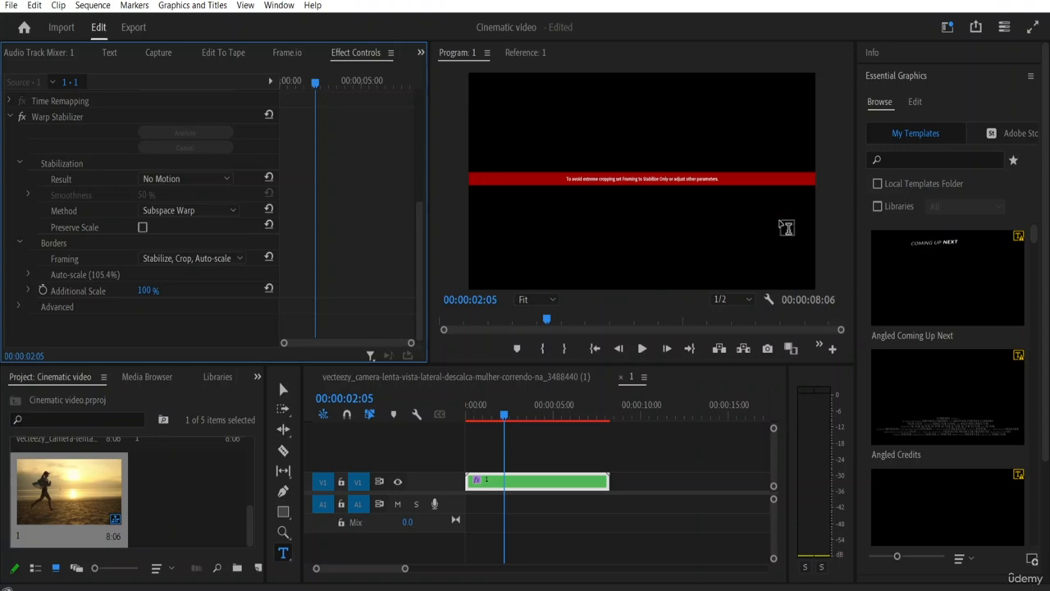
Step: Set the Warp Stabilizer Result to Smooth Motion with a Smoothness of 15%
click(217, 178)
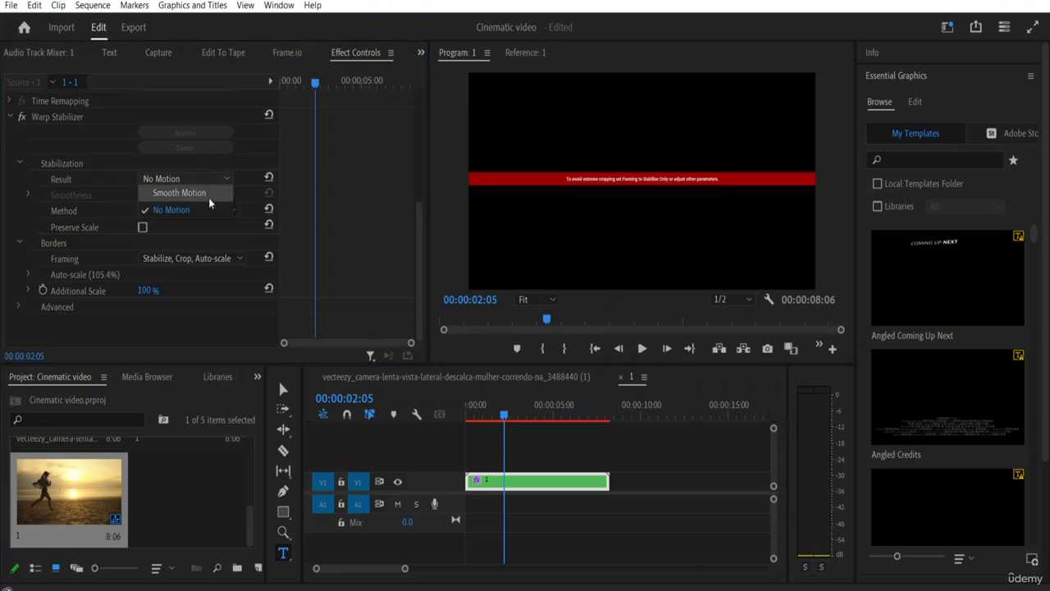
click(209, 196)
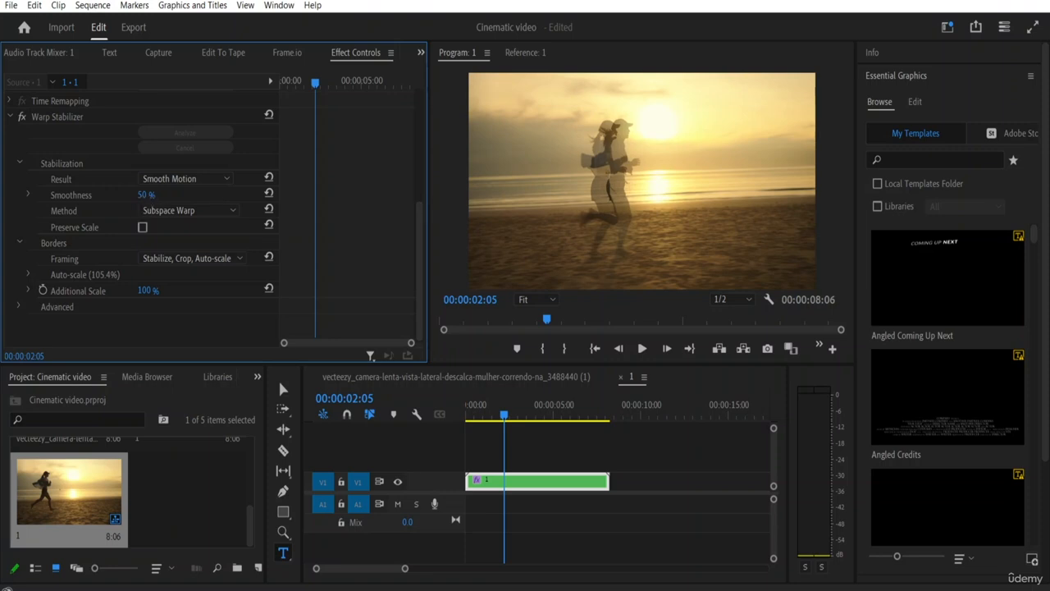
click(145, 197)
key(BackSpace)
text(15)
click(301, 216)
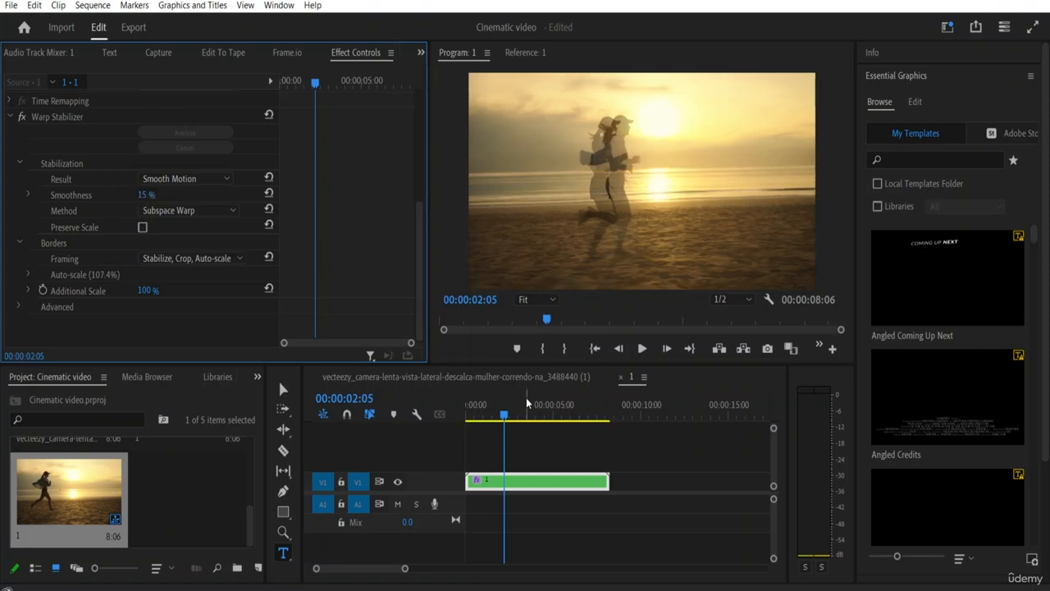
Step: Play back sequence 1 from its start to preview the stabilized nested clip
drag(503, 416, 416, 415)
key(space)
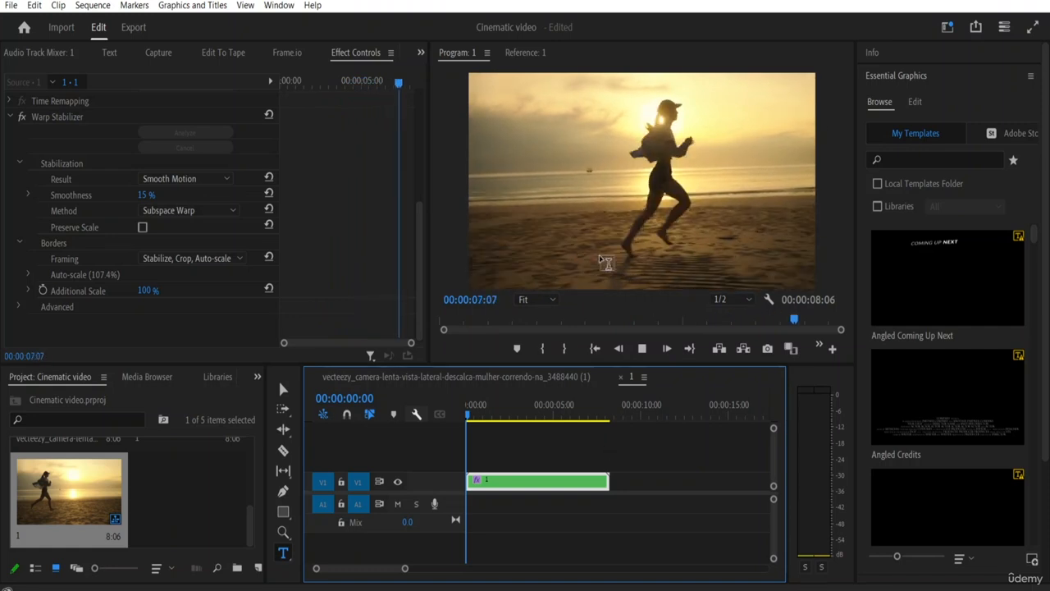
key(space)
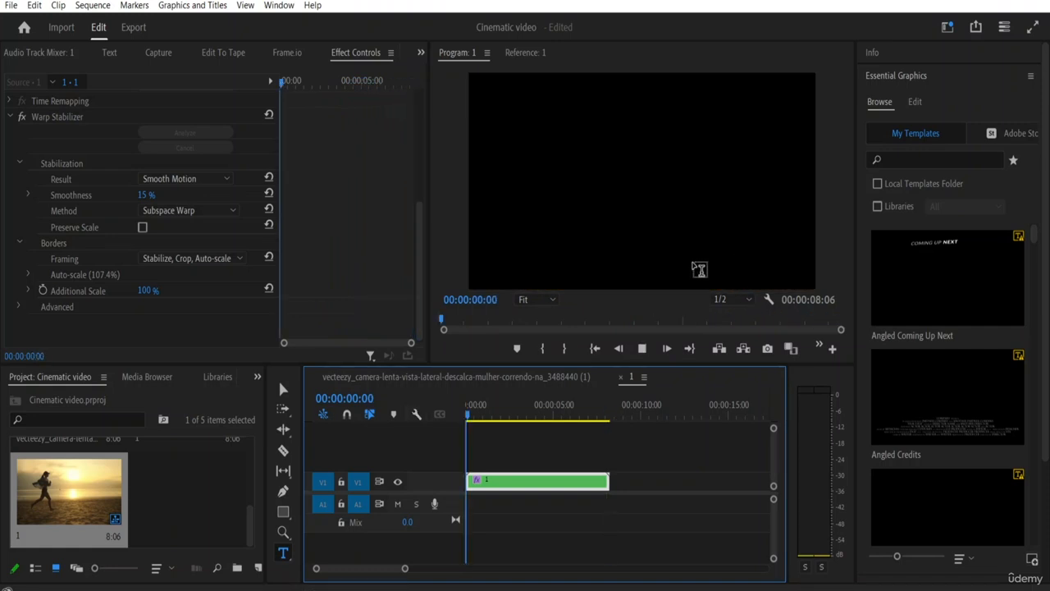
key(space)
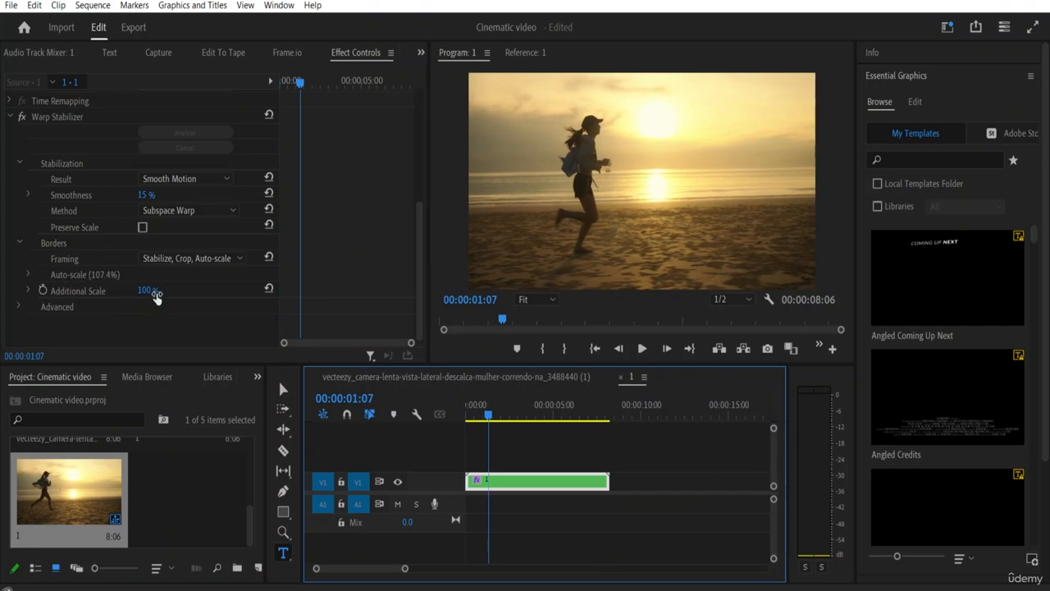
Step: Try the Stabilize Only framing in Warp Stabilizer, and return Framing to Stabilize, Crop, Auto-scale
click(238, 260)
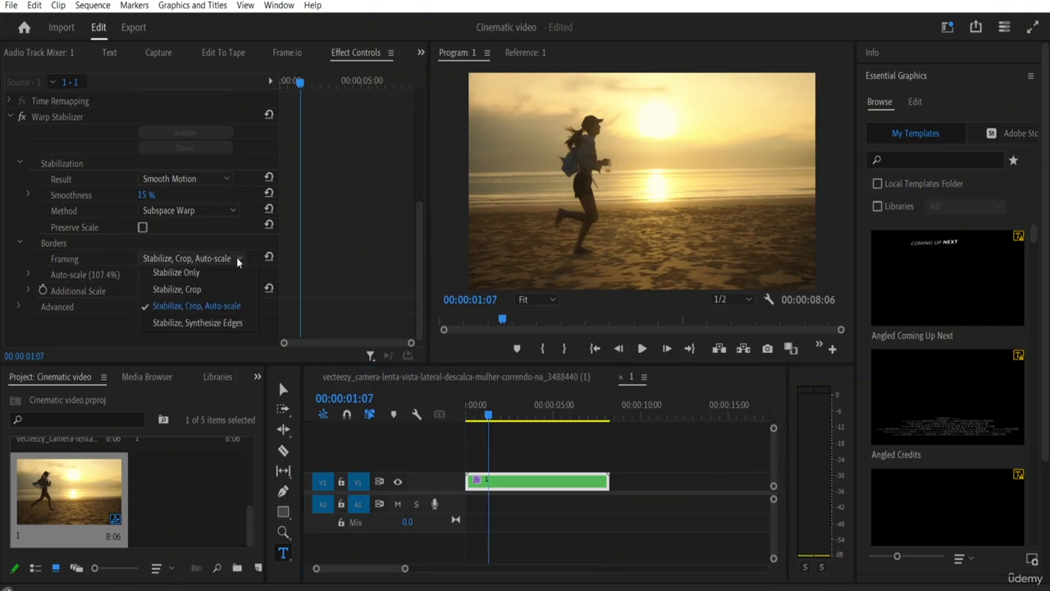
click(220, 275)
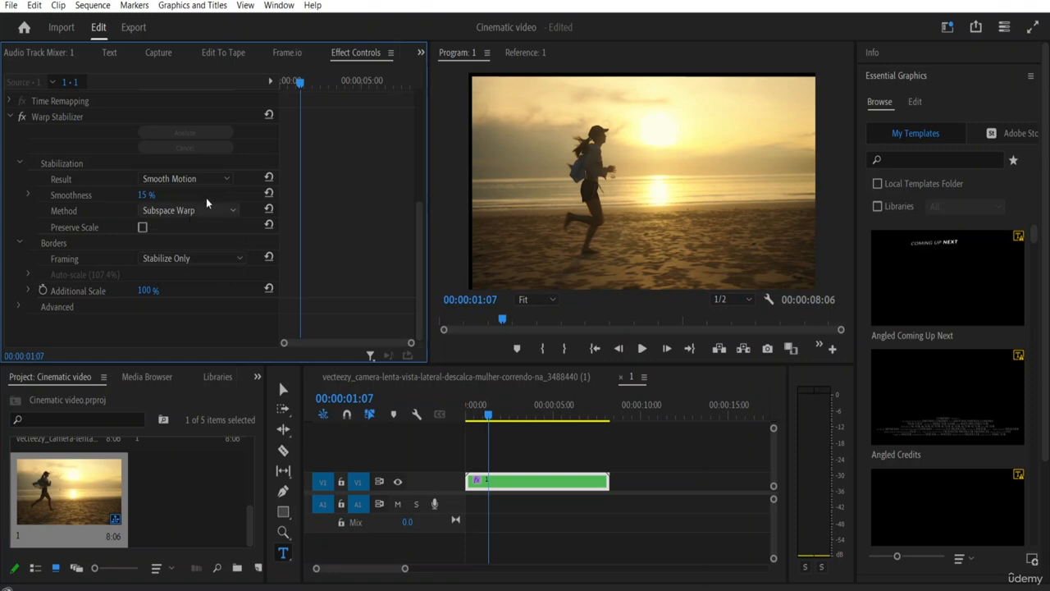
click(209, 257)
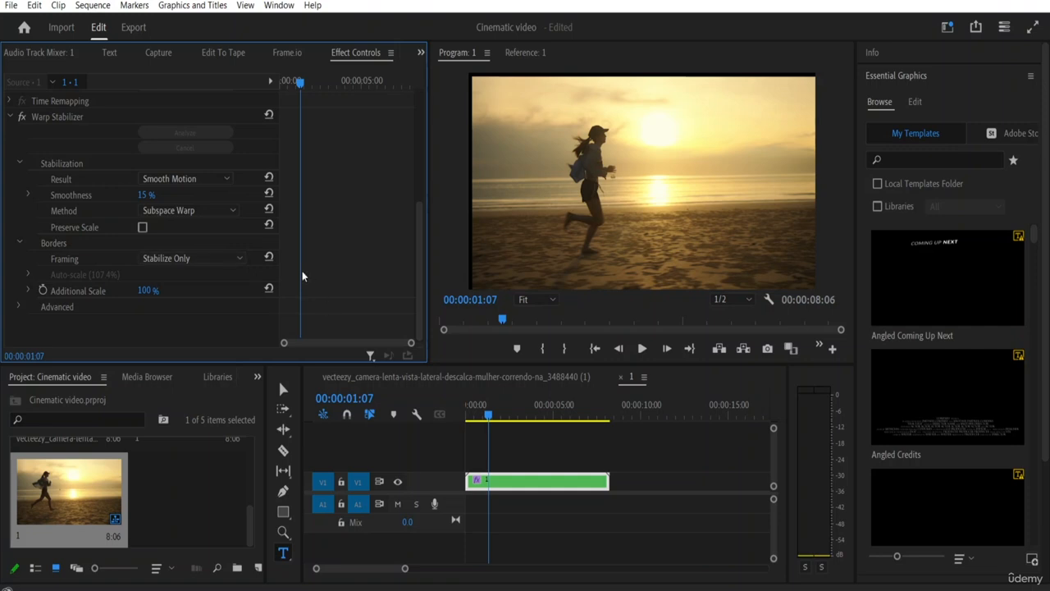
click(237, 260)
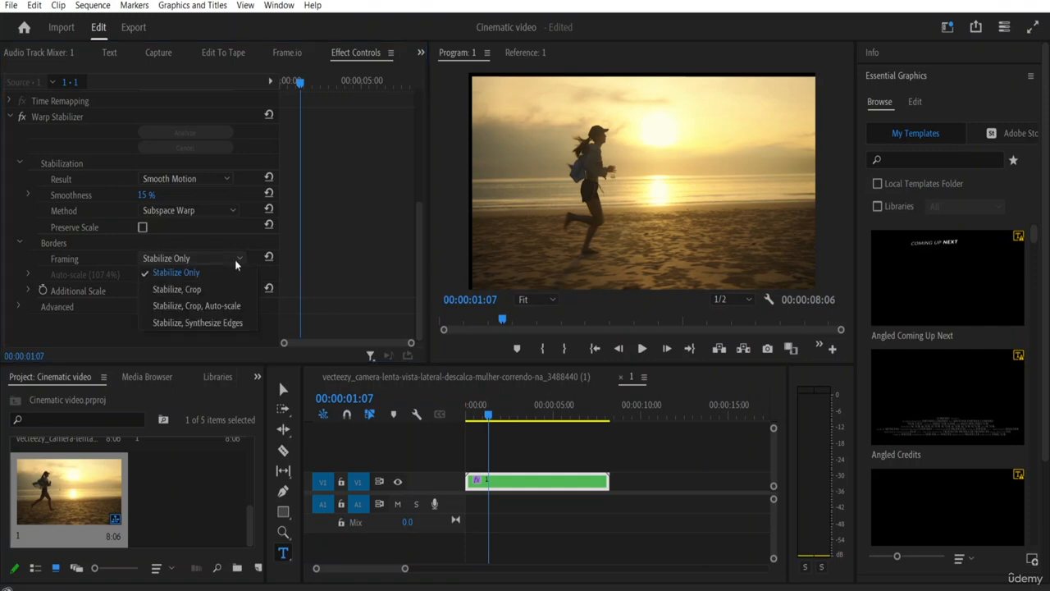
click(207, 309)
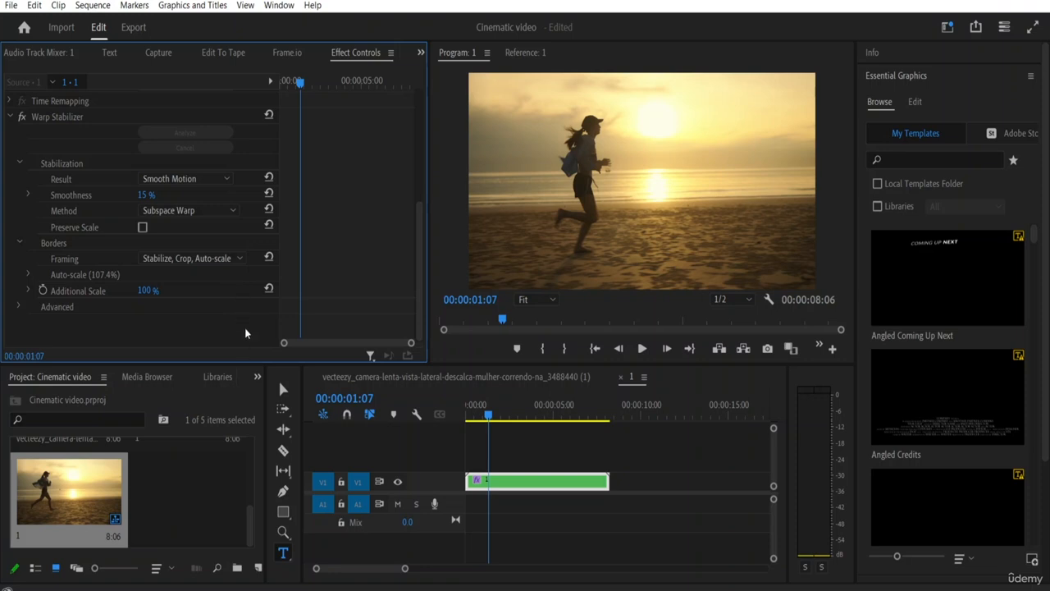
Step: Expand the Advanced section of Warp Stabilizer and examine its options
click(19, 307)
scroll(115, 314, down, 2)
scroll(156, 277, down, 2)
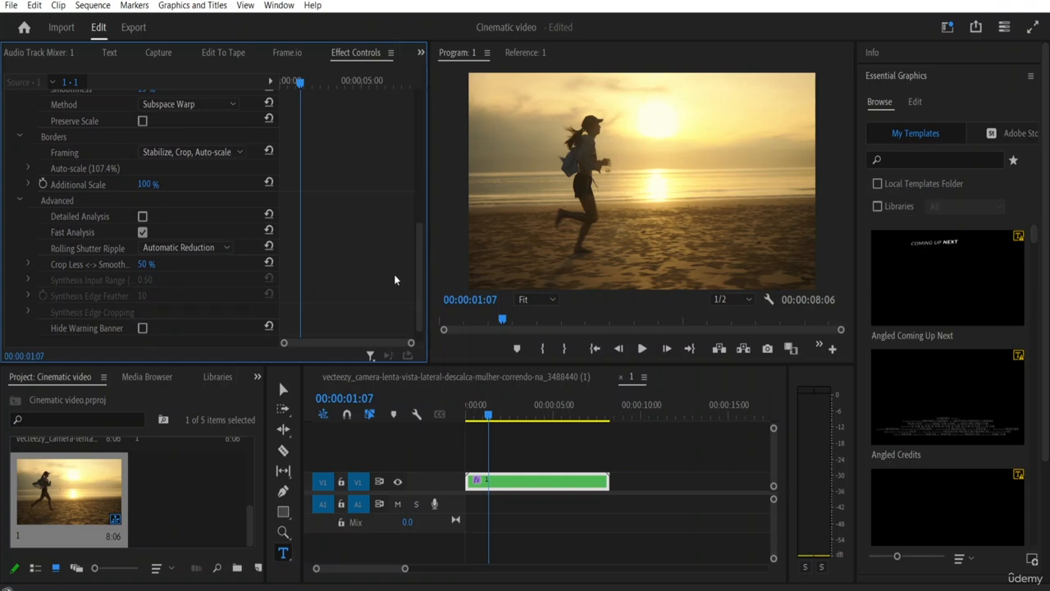
Step: Remove the Warp Stabilizer effect from the nested clip in sequence 1
drag(421, 262, 432, 202)
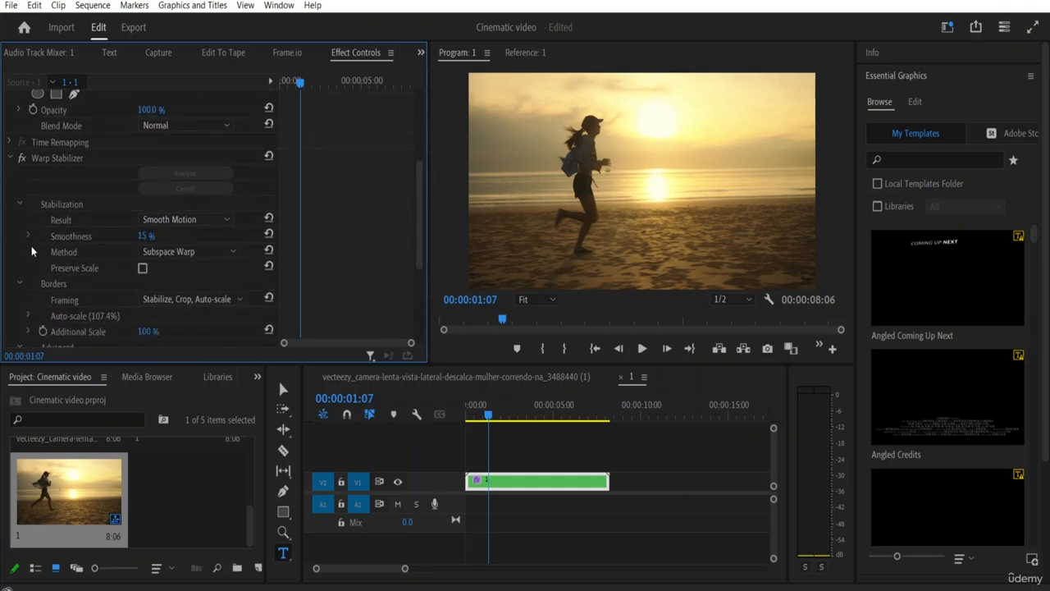
click(55, 160)
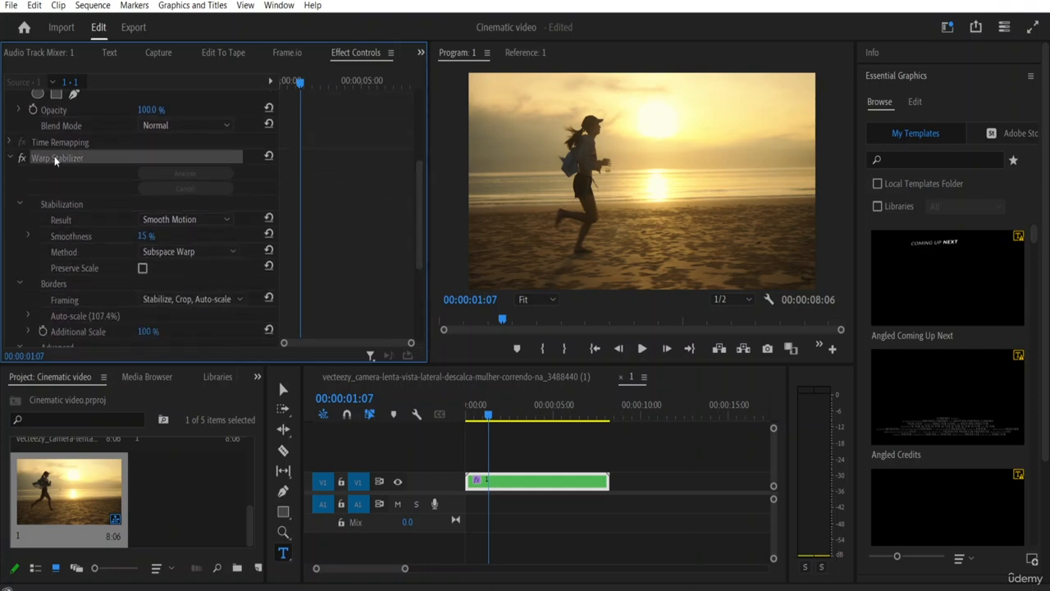
key(Delete)
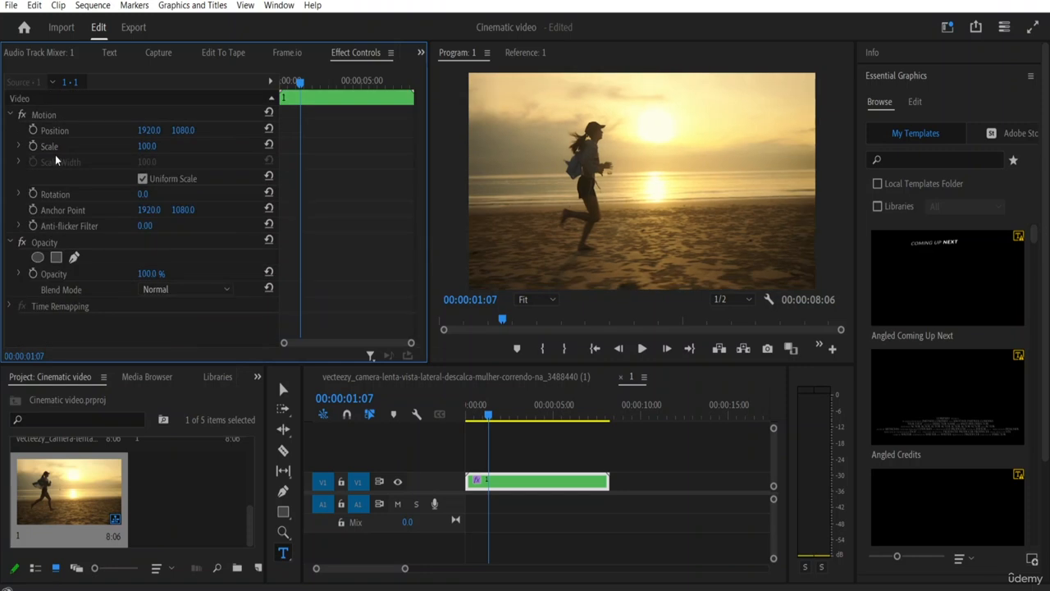
Step: Switch to the main vecteezy running sequence and move the playhead to its start
click(430, 379)
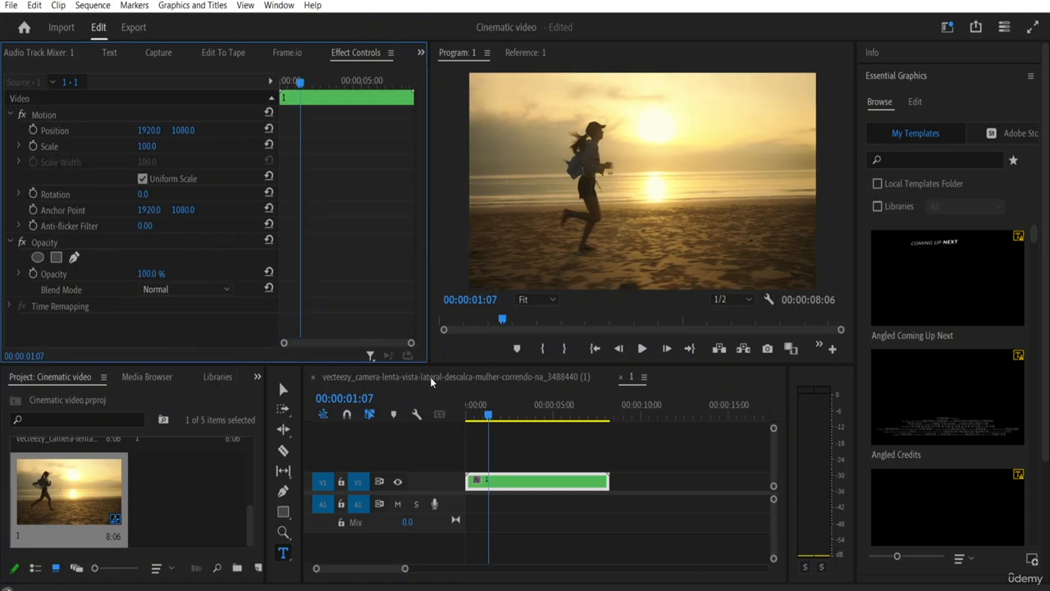
click(474, 380)
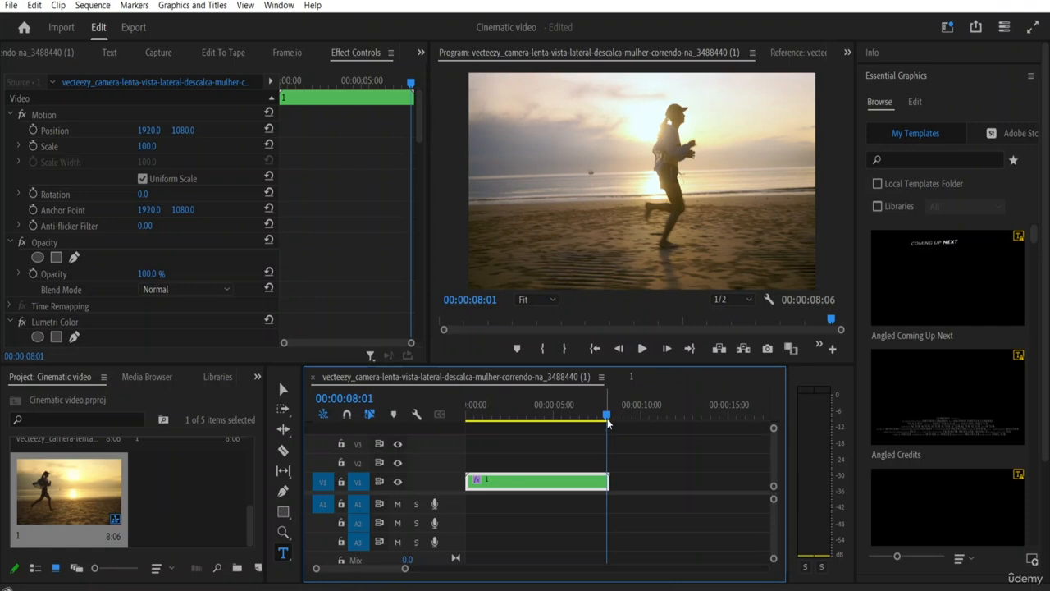
key(Home)
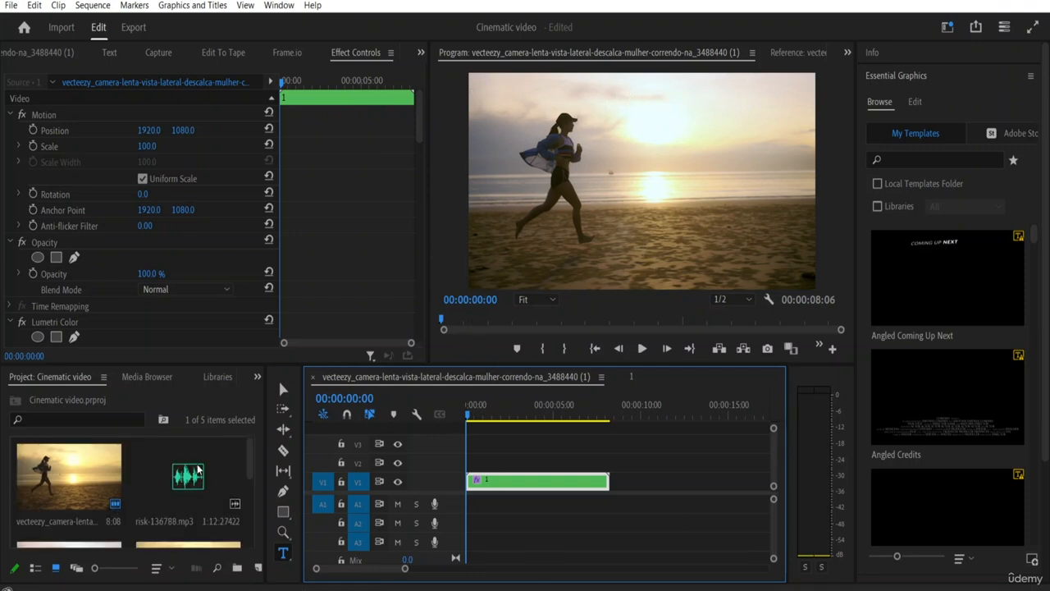
Step: Load risk-136788.mp3 from the project into the Source monitor and listen to its opening seconds
double_click(188, 480)
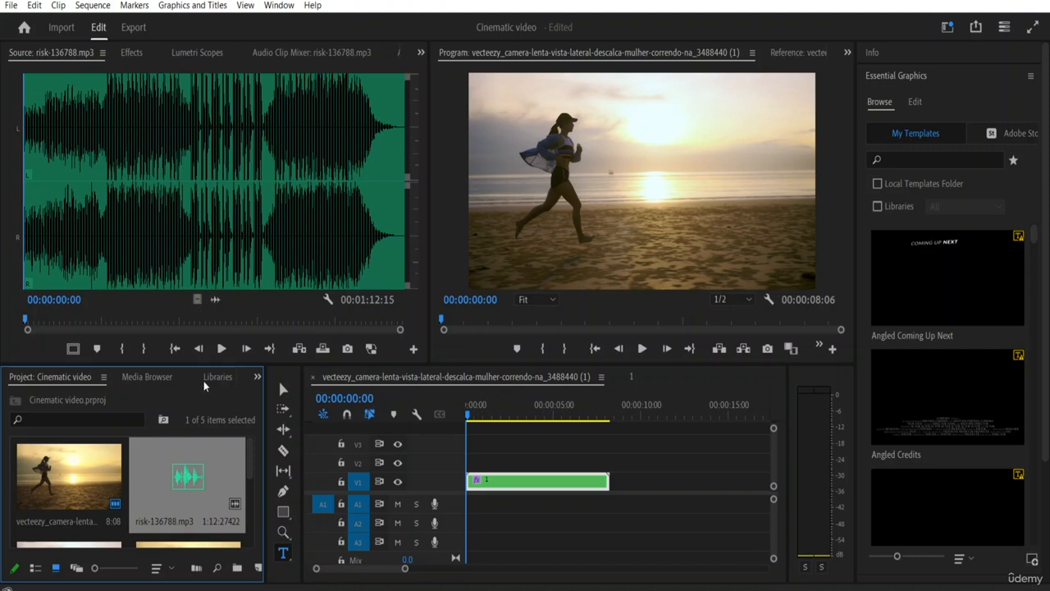
click(221, 349)
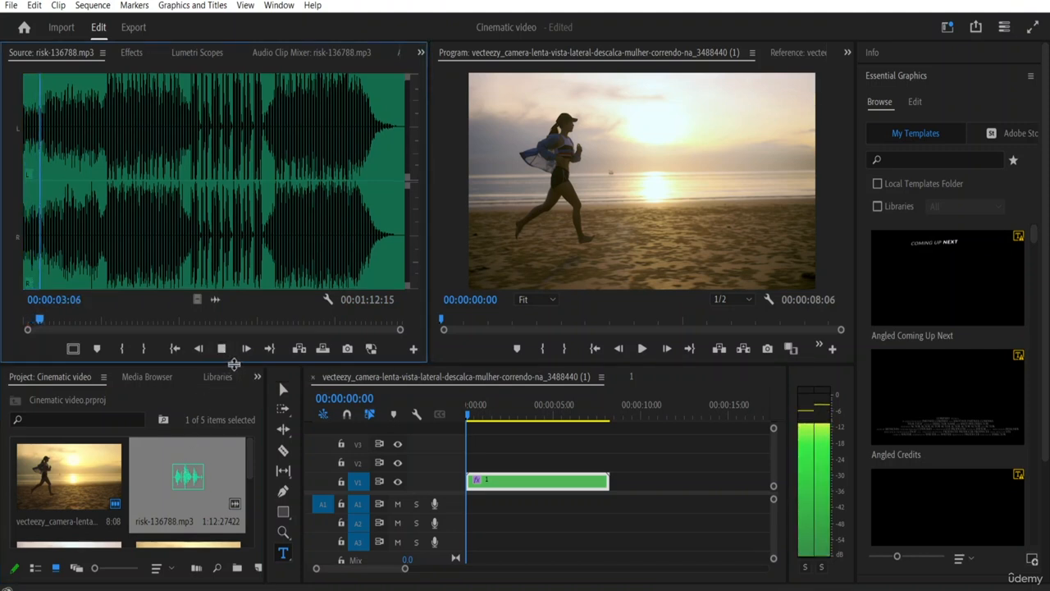
click(228, 352)
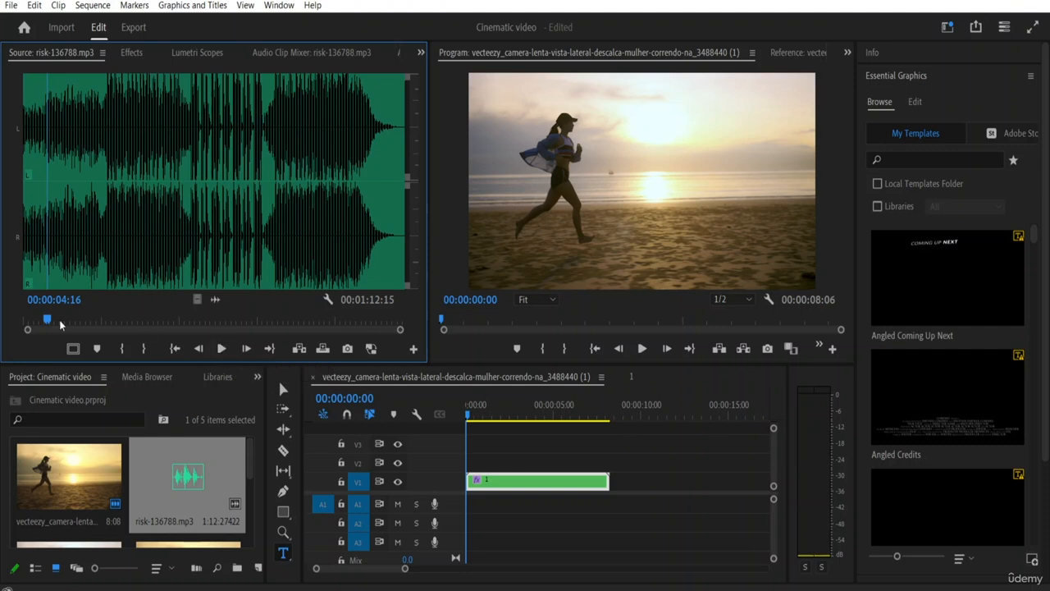
Step: Mark an In point at the start of risk-136788.mp3 and an Out point at 00:00:10:03
drag(45, 320, 2, 314)
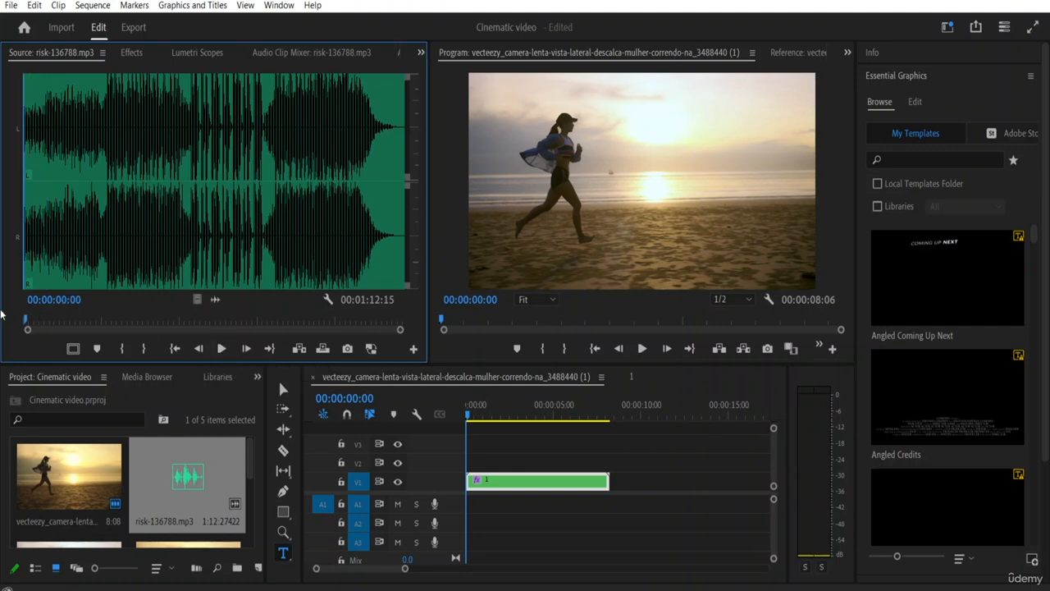
click(122, 348)
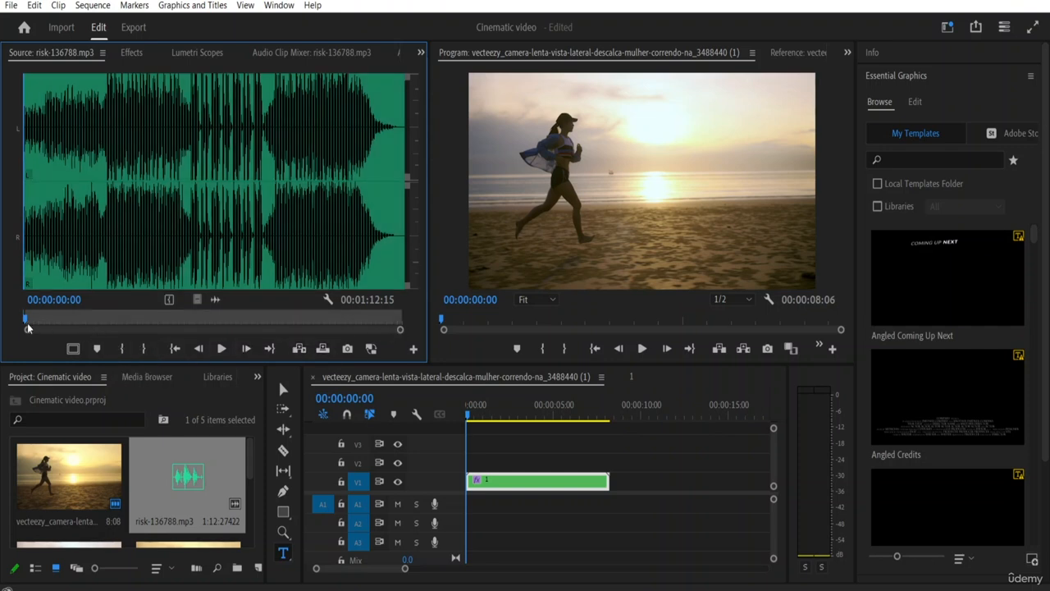
key(Right)
key(space)
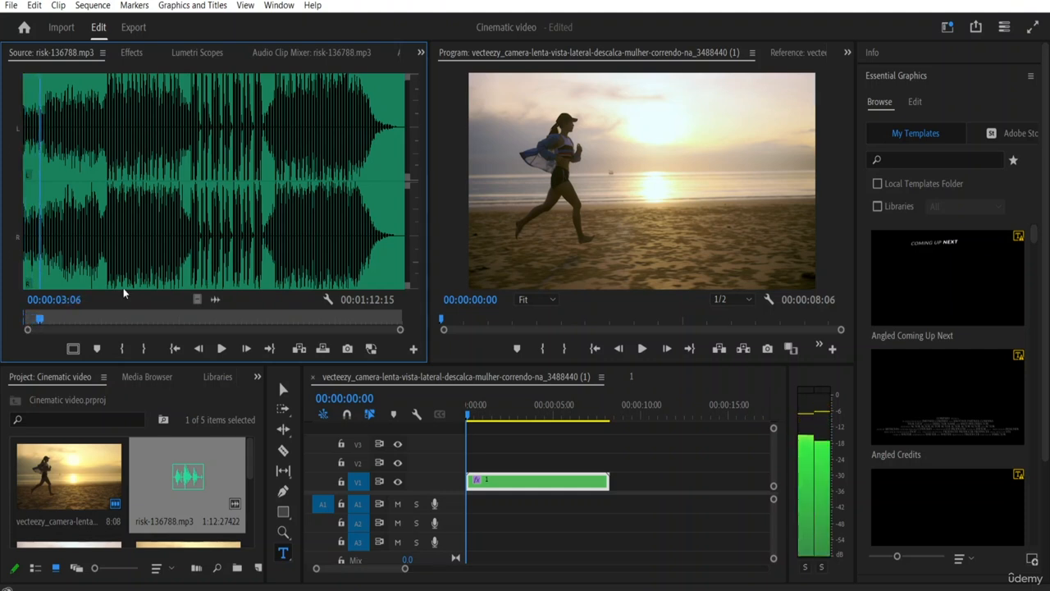
drag(34, 319, 76, 329)
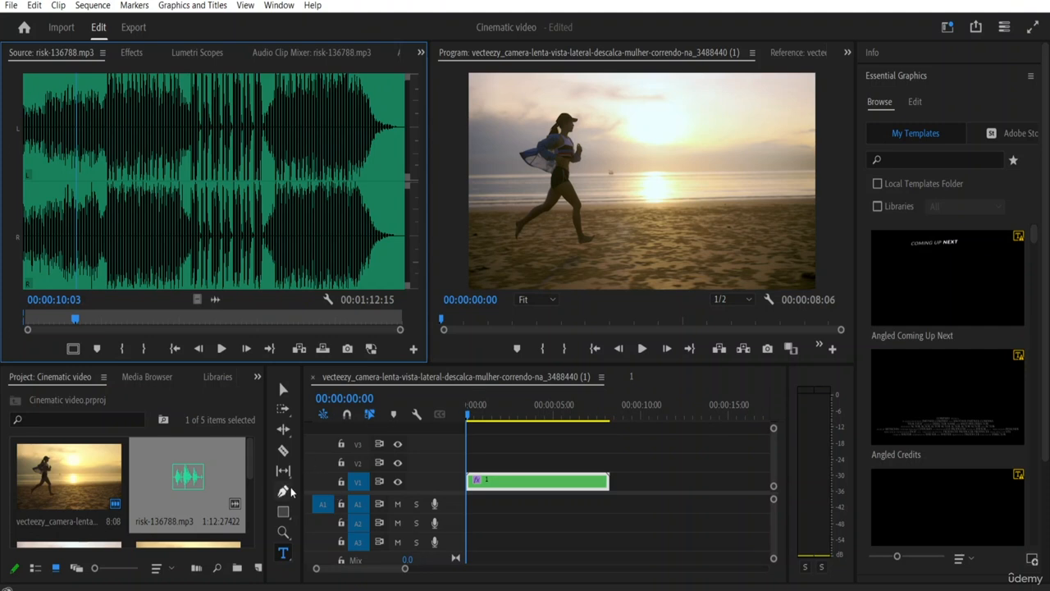
click(145, 349)
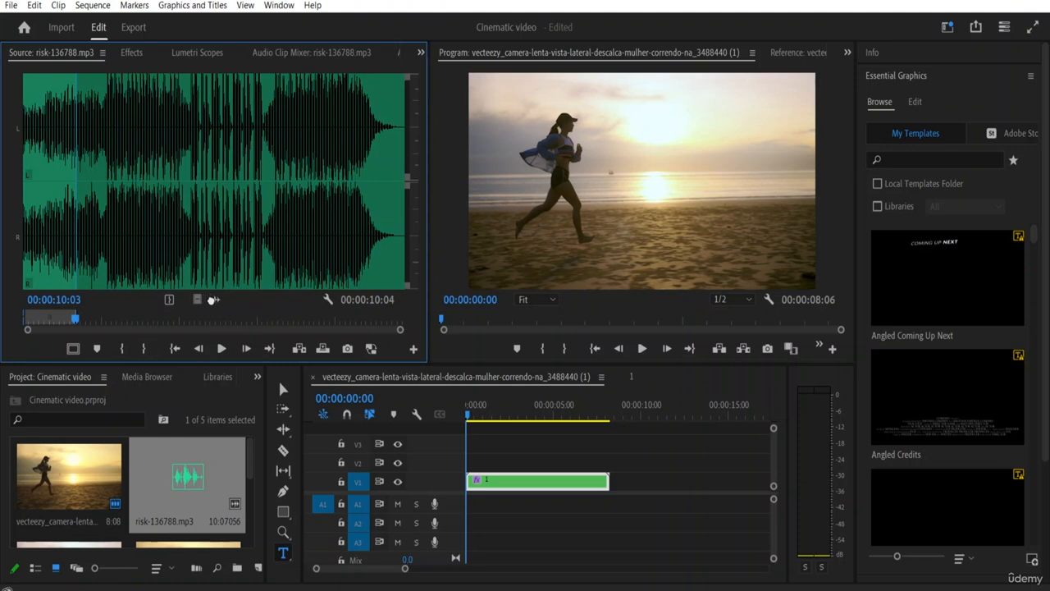
Step: Place the marked music on track A1 at the sequence start, trim its end to match the video, and select nested clip 1
drag(227, 299, 451, 496)
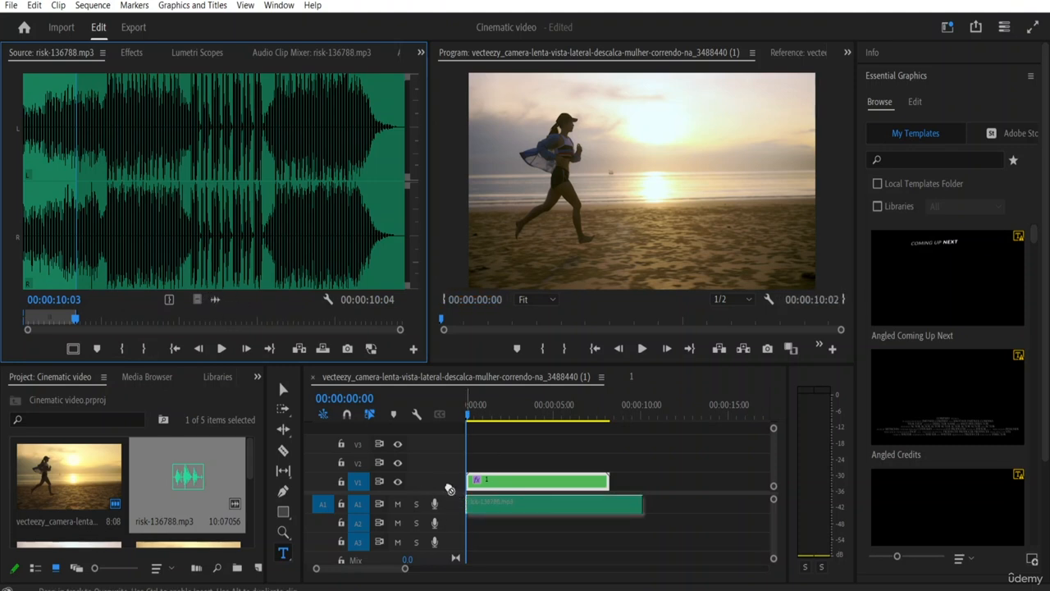
click(642, 503)
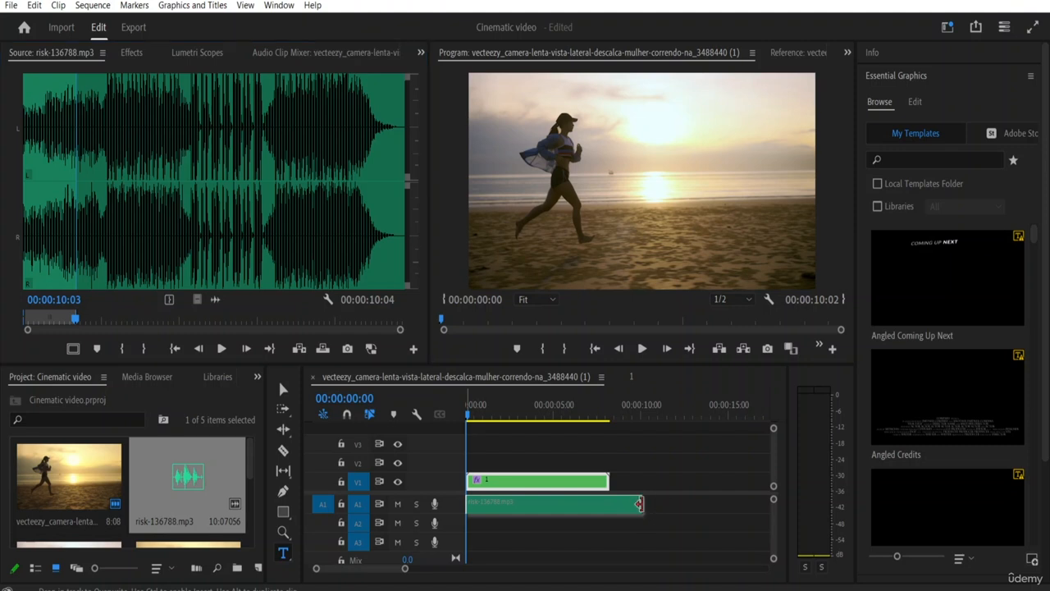
drag(642, 502, 608, 506)
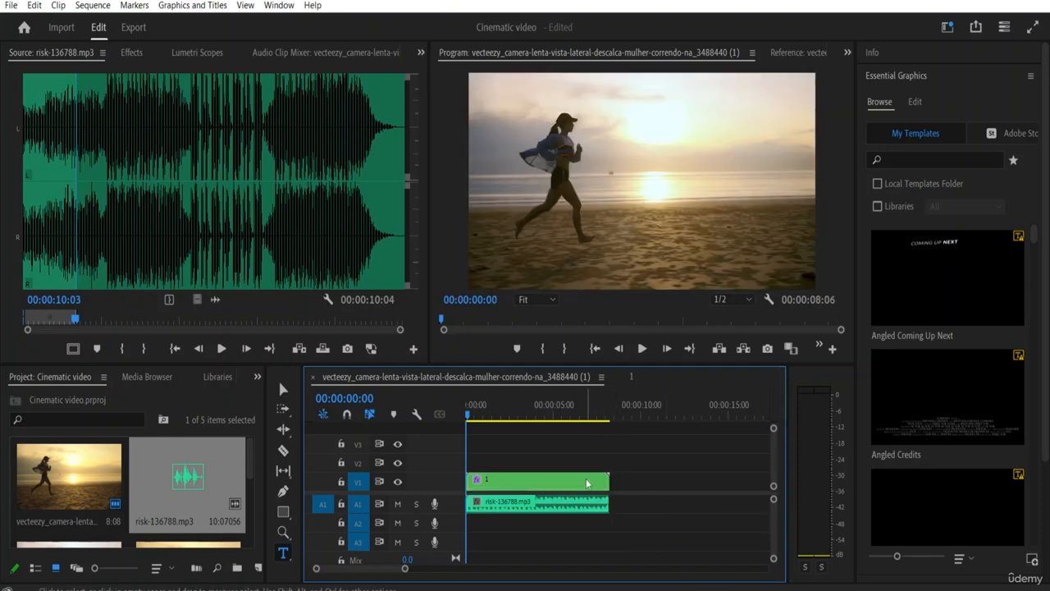
click(552, 484)
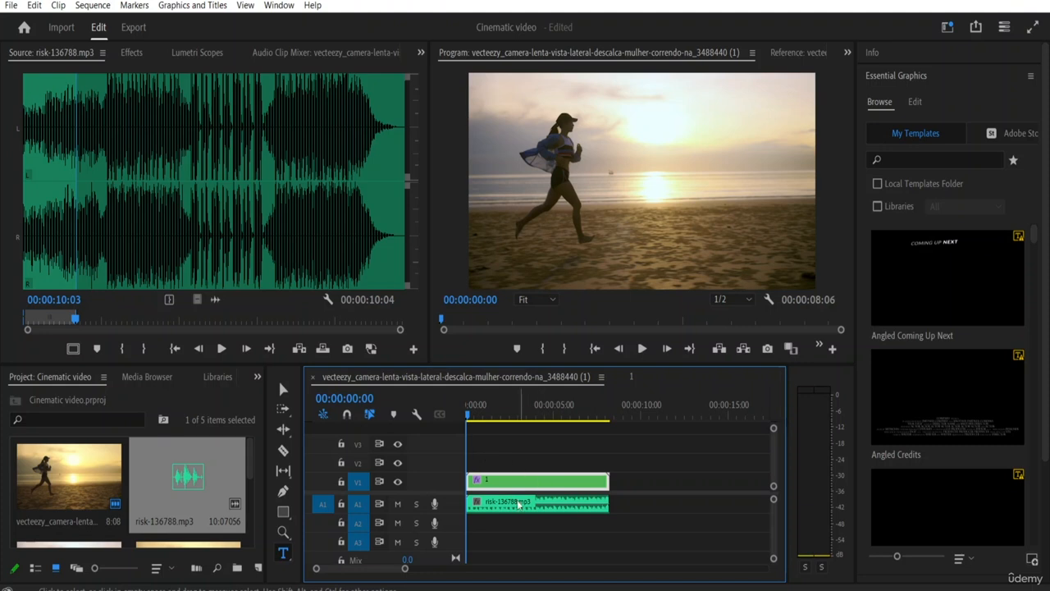
Step: Listen to the timeline music clip in the Source monitor, then play the sequence from the start to review the video with its music
double_click(545, 500)
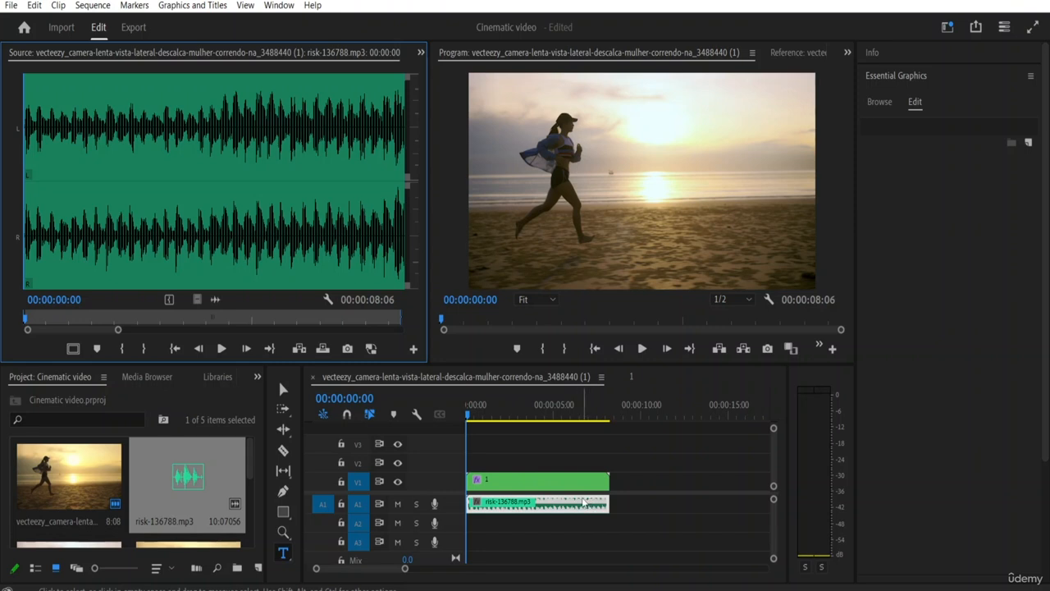
key(space)
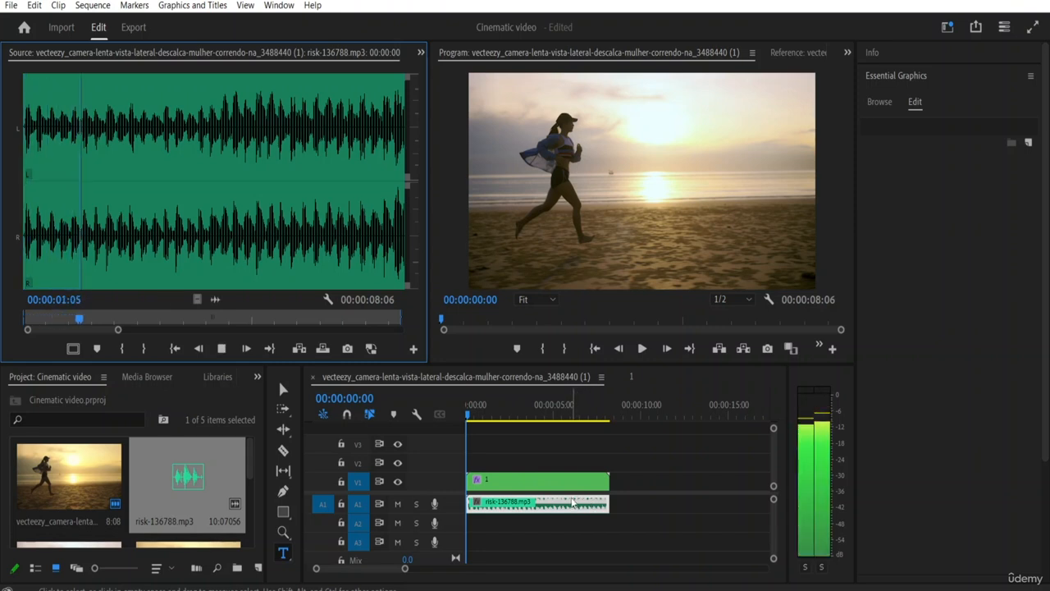
key(space)
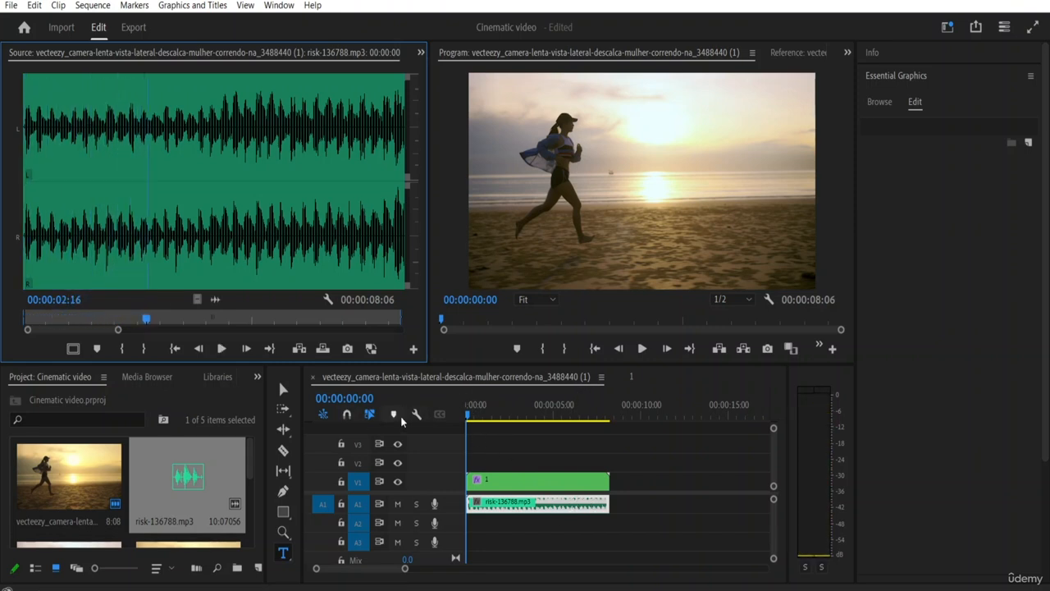
click(517, 479)
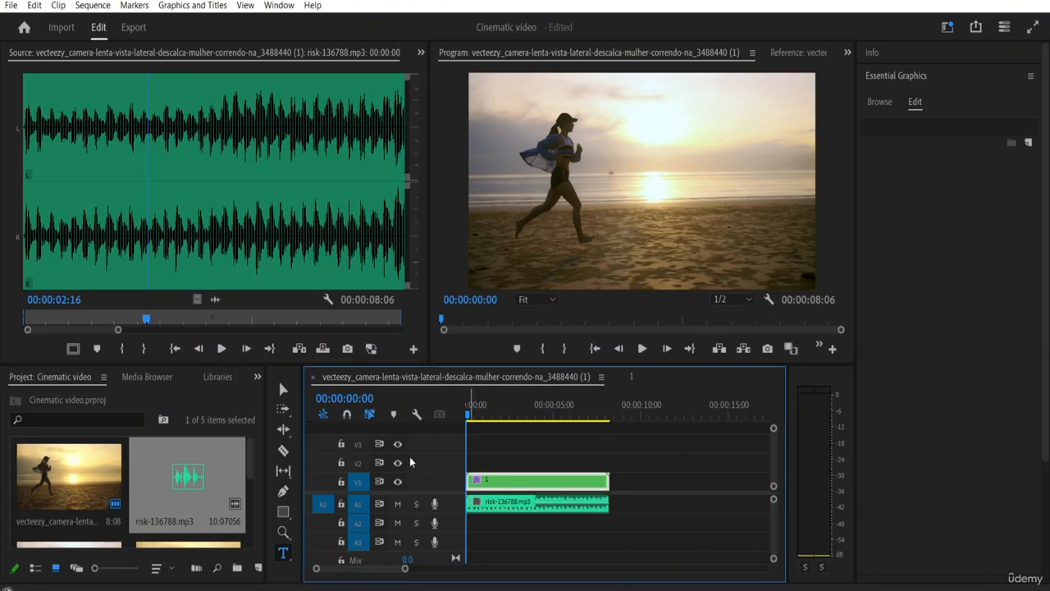
key(space)
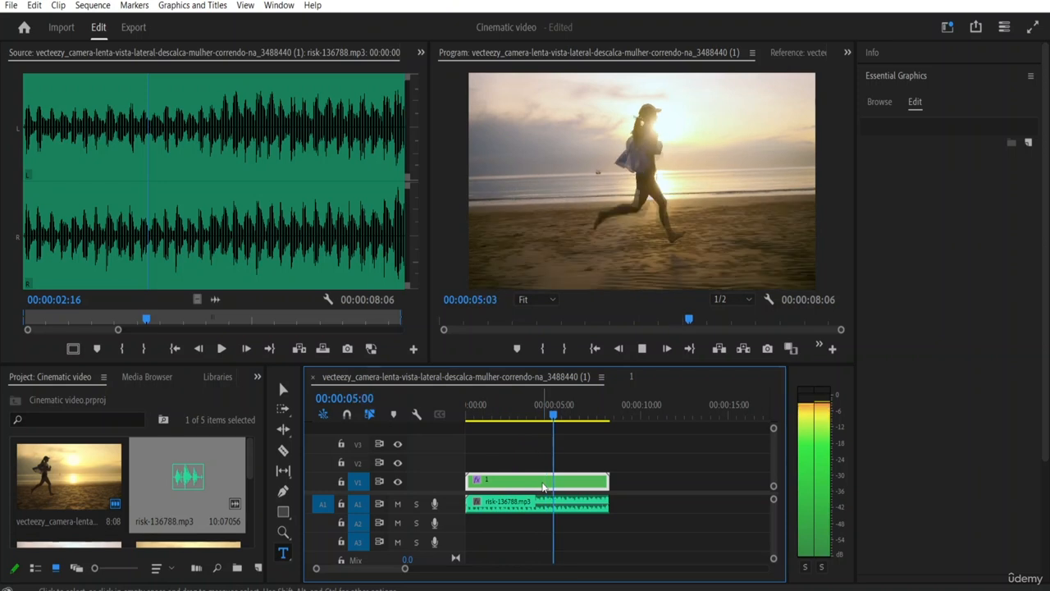
key(space)
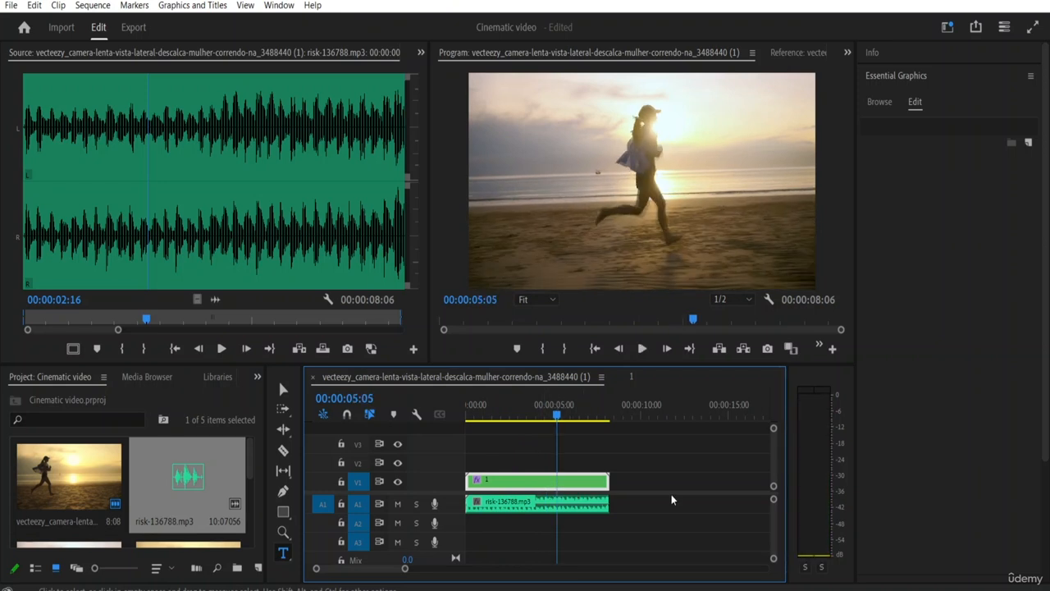
Step: Clear the effects search and apply the Balance audio effect to the risk-136788.mp3 clip on track A1
click(576, 505)
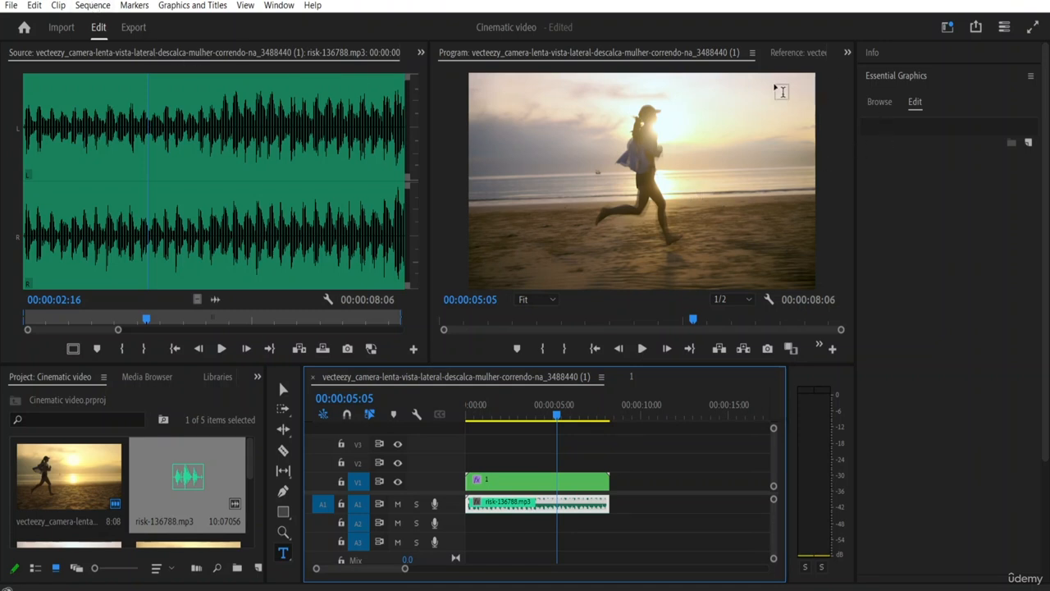
click(421, 54)
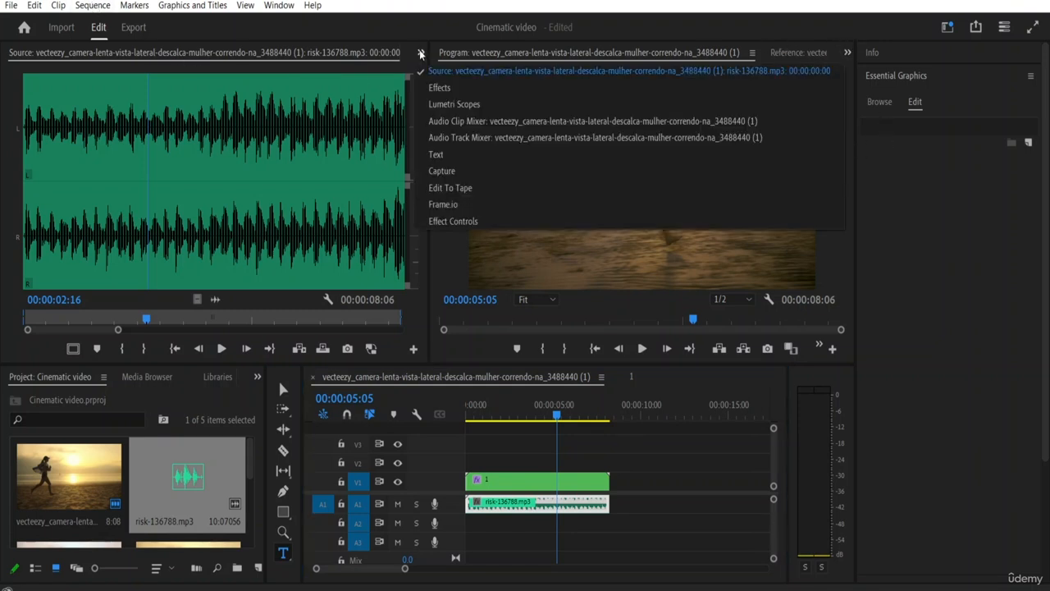
click(447, 89)
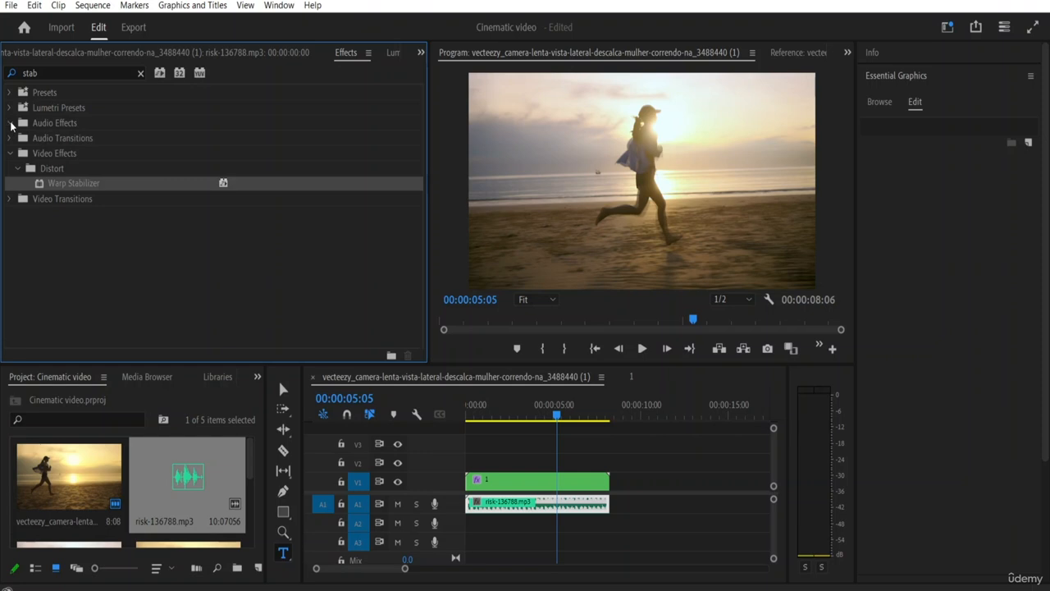
click(18, 168)
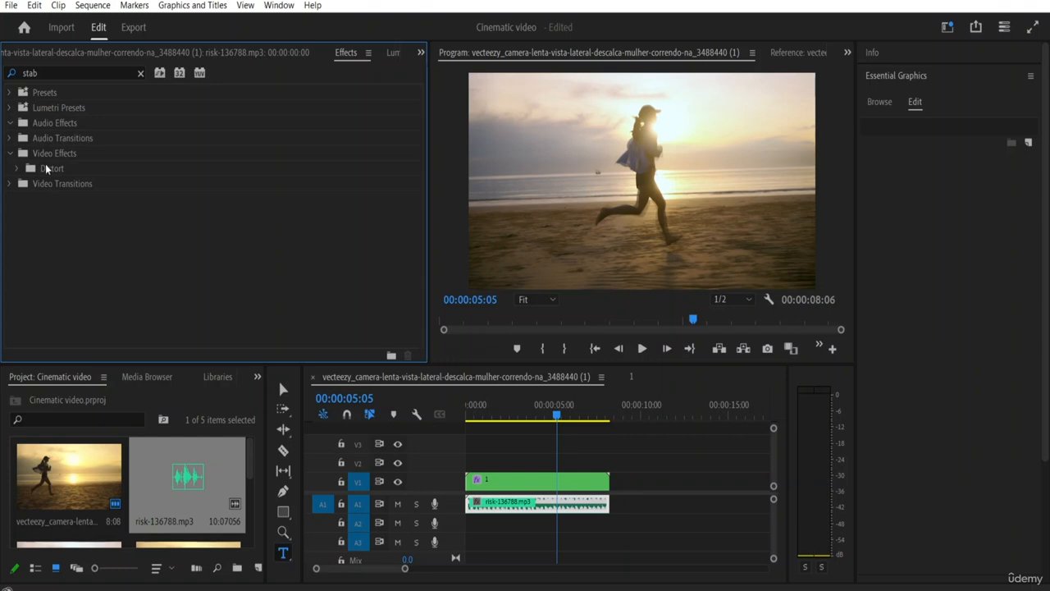
click(62, 126)
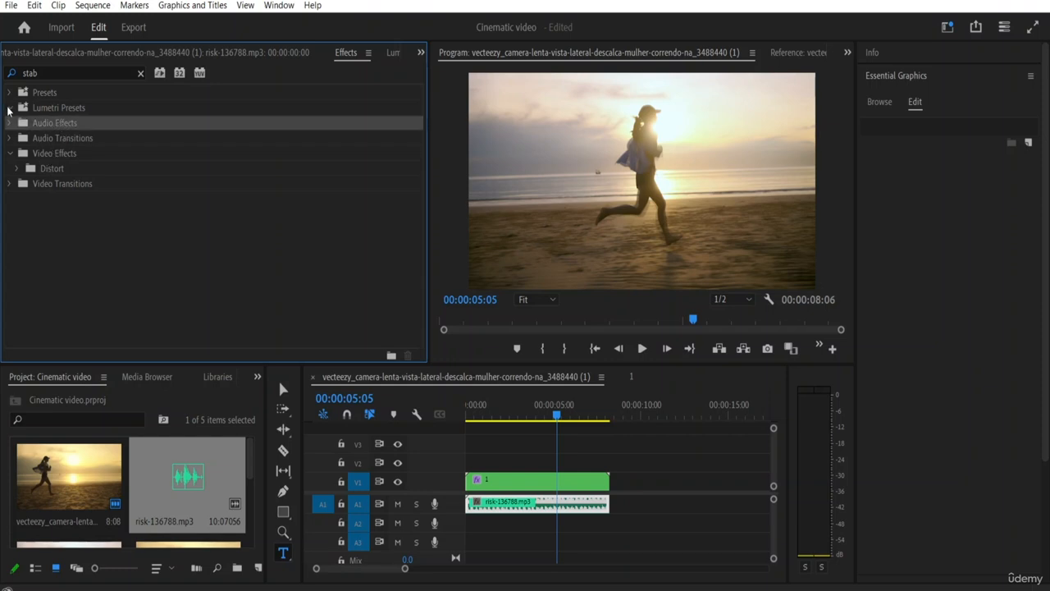
click(139, 74)
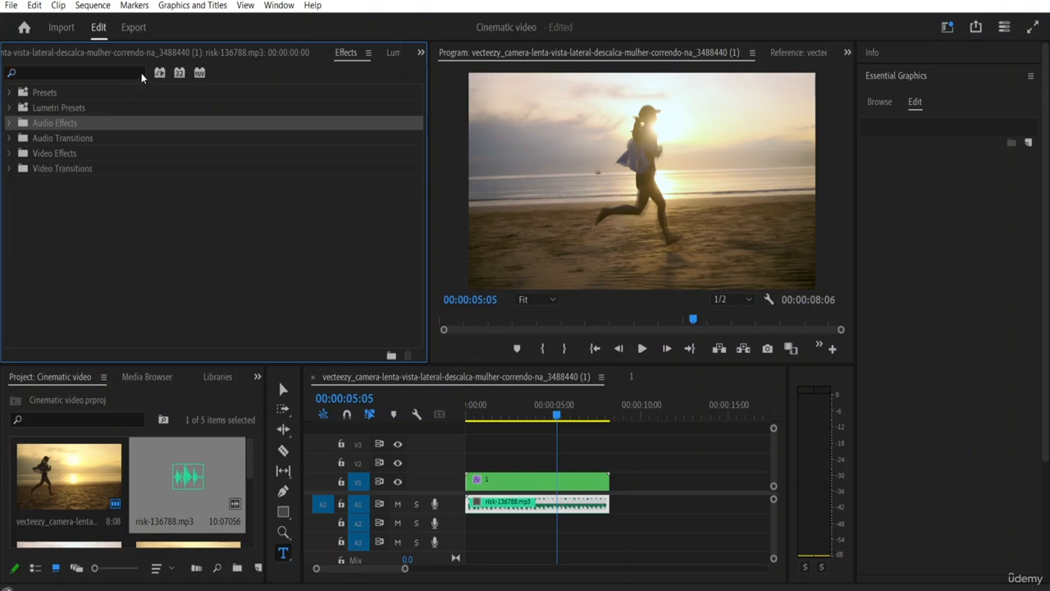
click(9, 123)
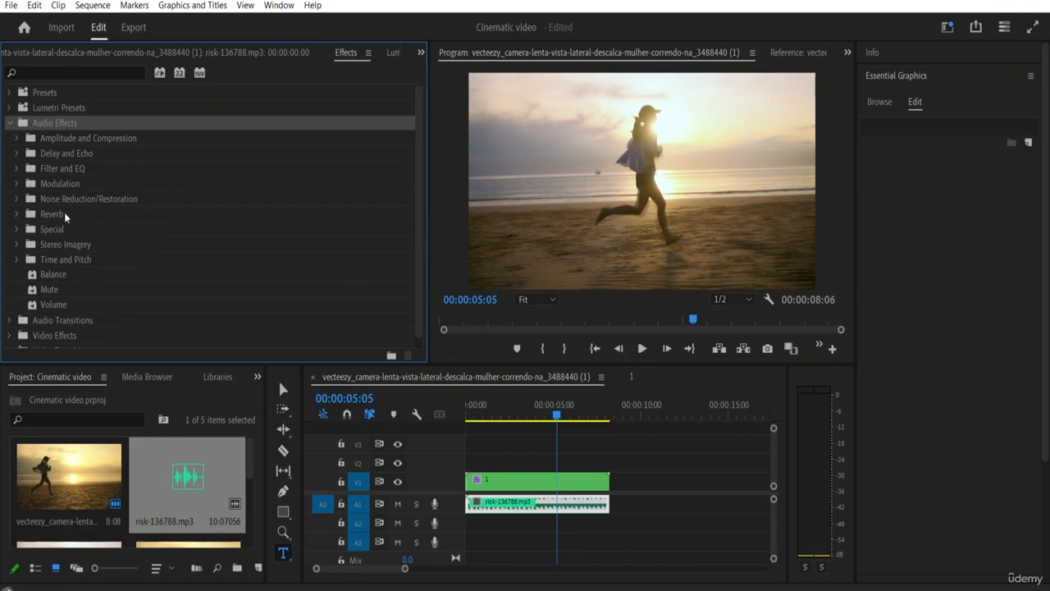
click(62, 276)
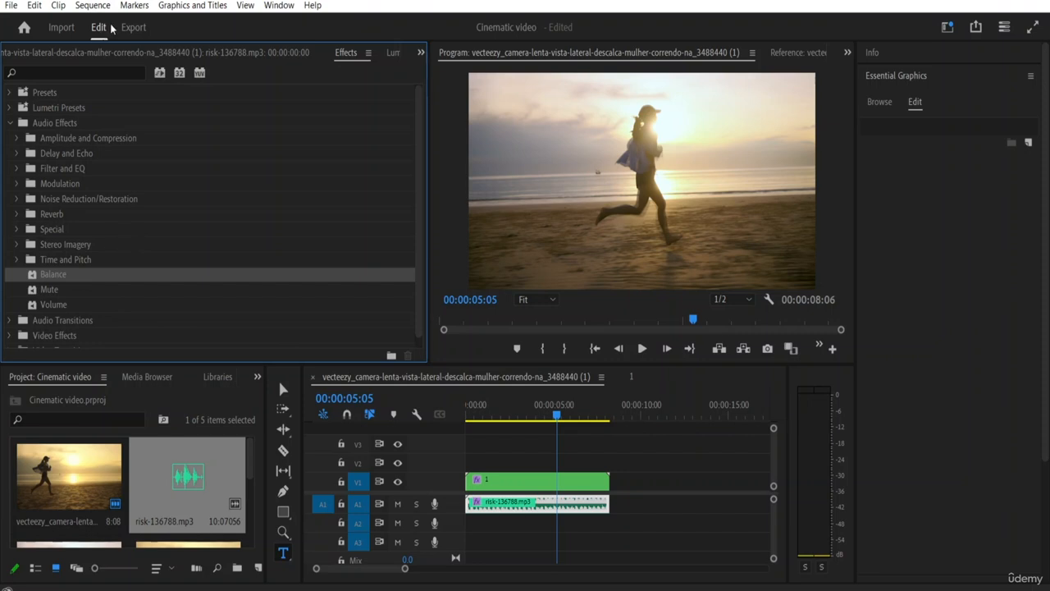
Step: Search the effects library for "adjustment" and clear the search
click(99, 73)
text(ad)
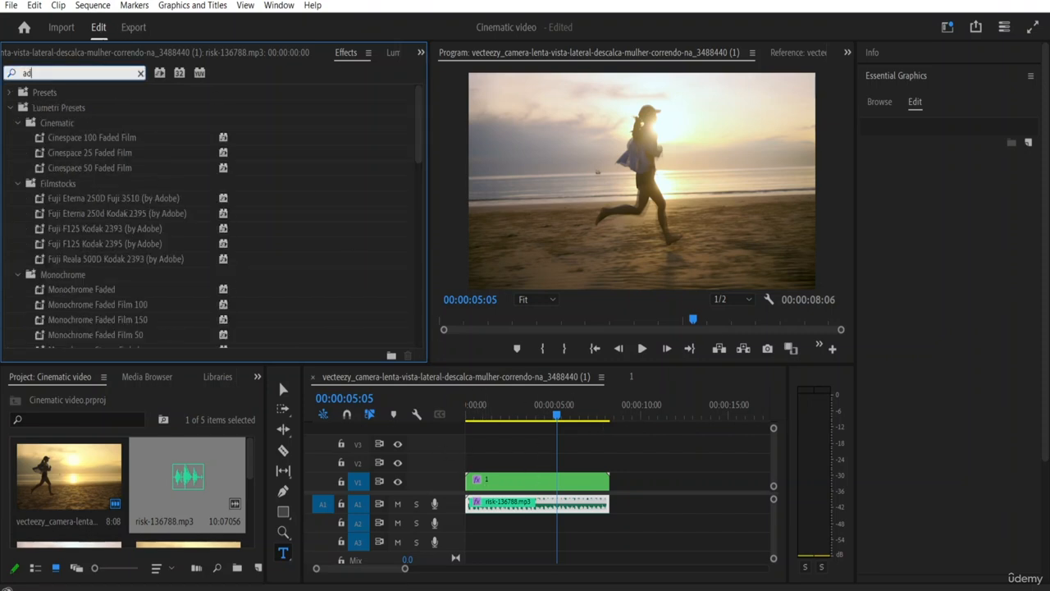
text(j)
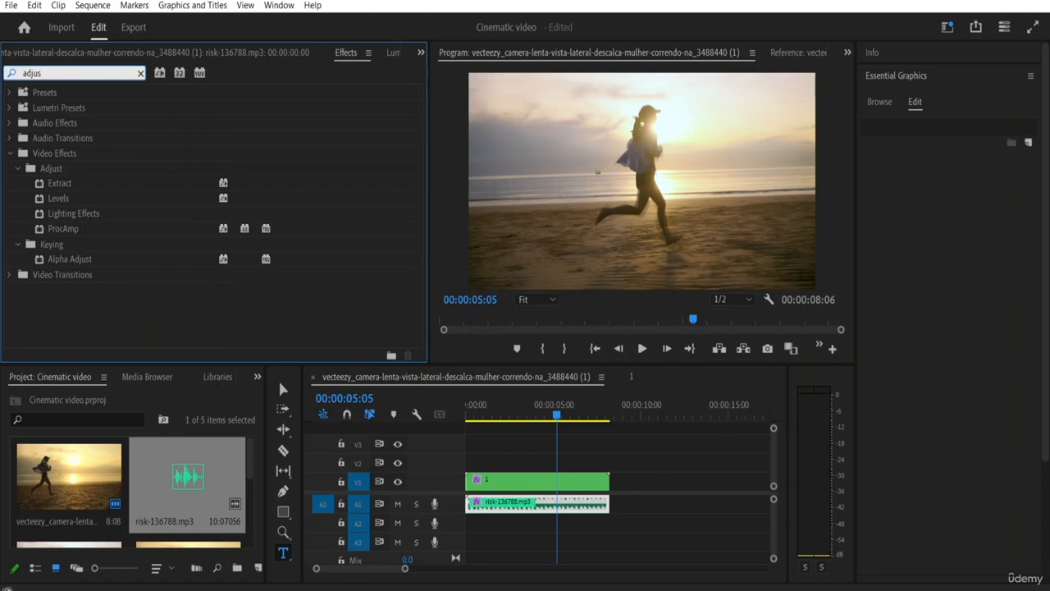
text(ustmen)
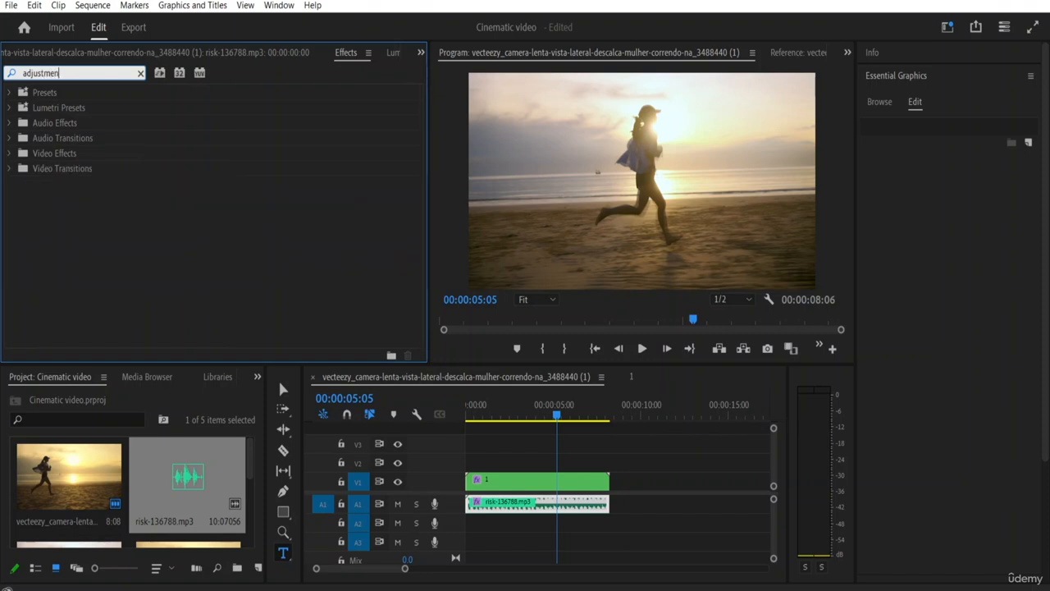
text(t)
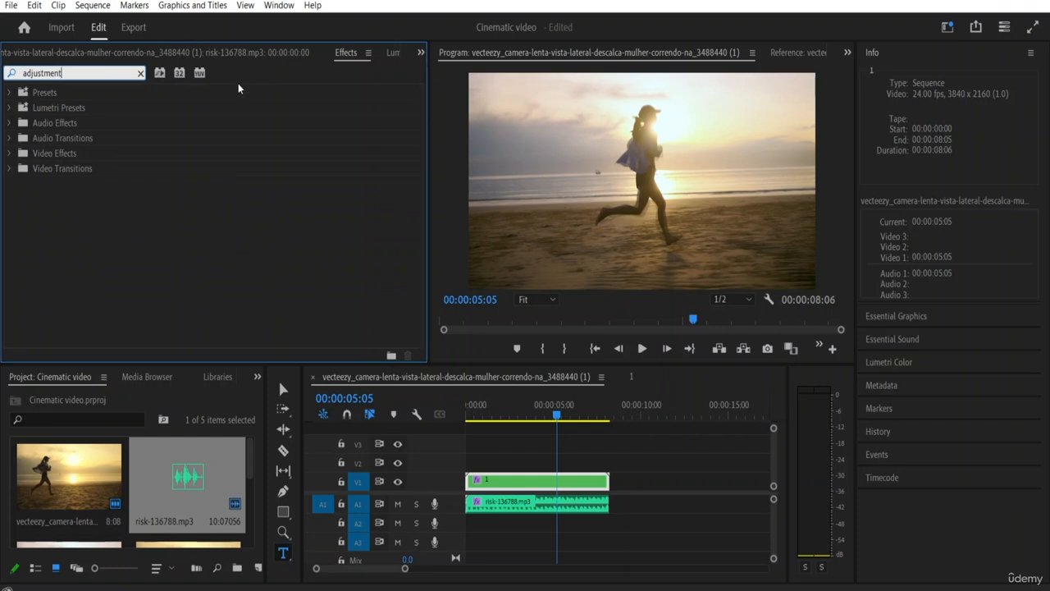
click(141, 73)
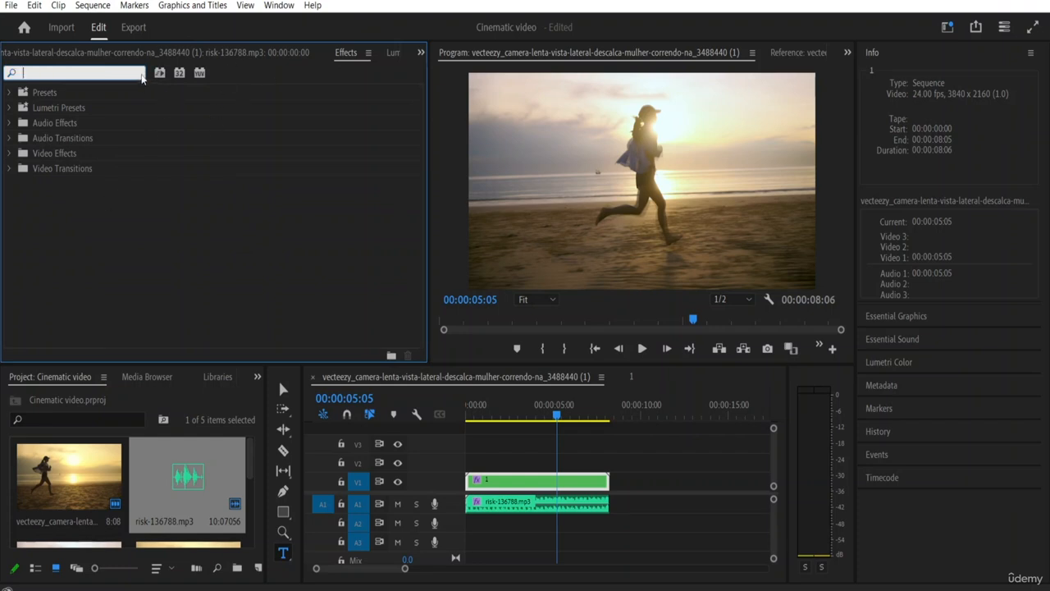
Step: Create a new adjustment layer in the project at 3840 x 2160, 24.00 fps, with square pixels
click(258, 569)
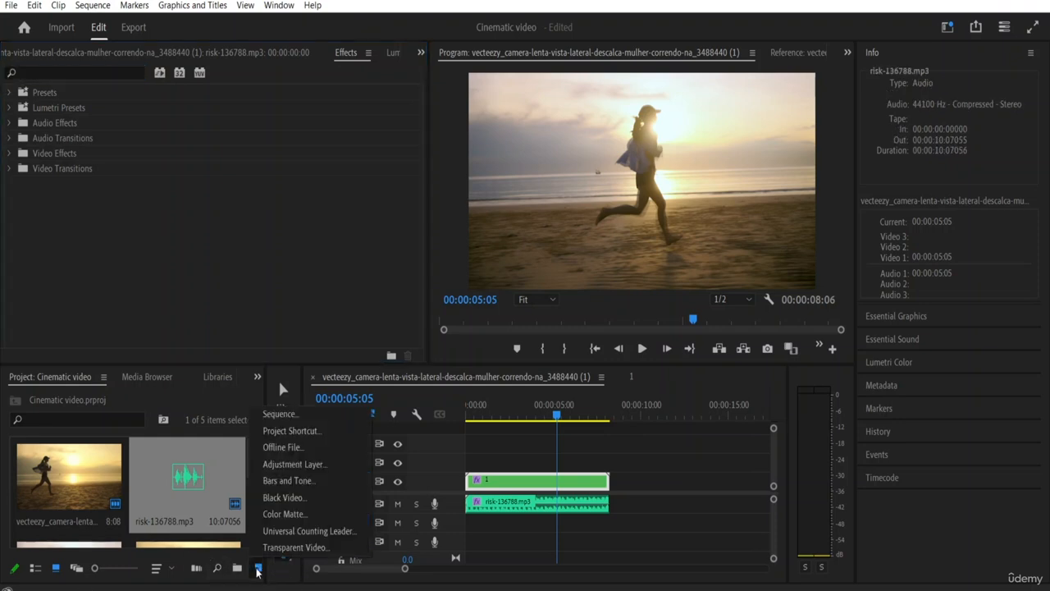
click(314, 461)
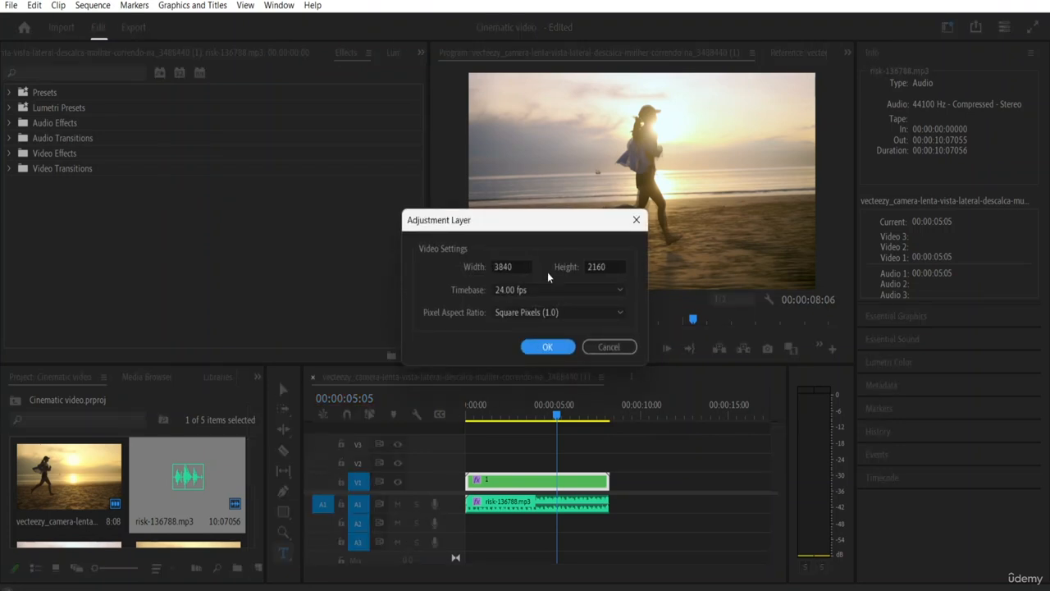
click(547, 347)
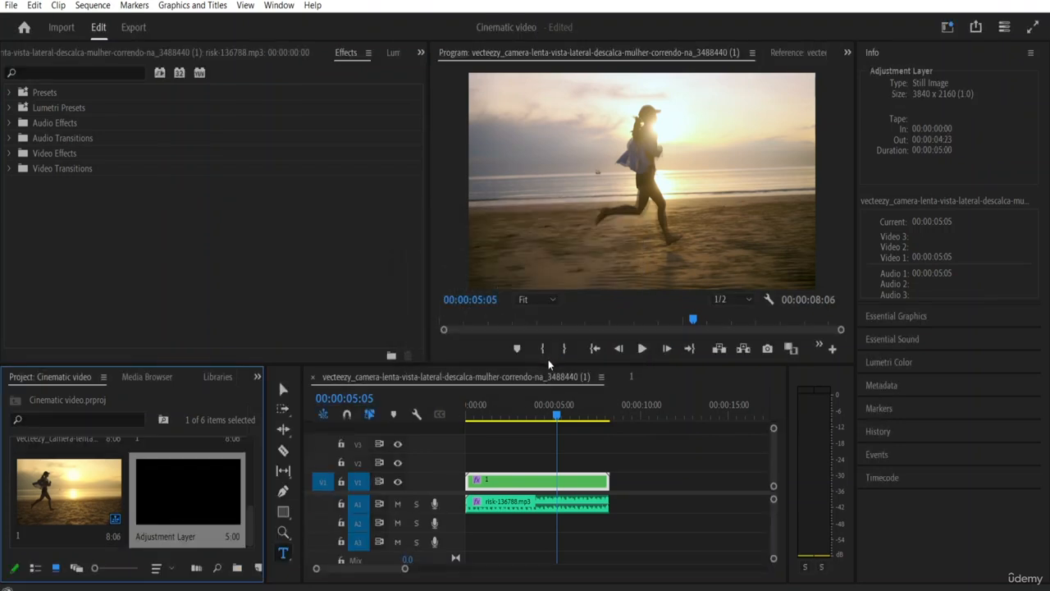
Step: Place the adjustment layer on track V2 at the sequence start and extend it over nested clip 1
double_click(195, 492)
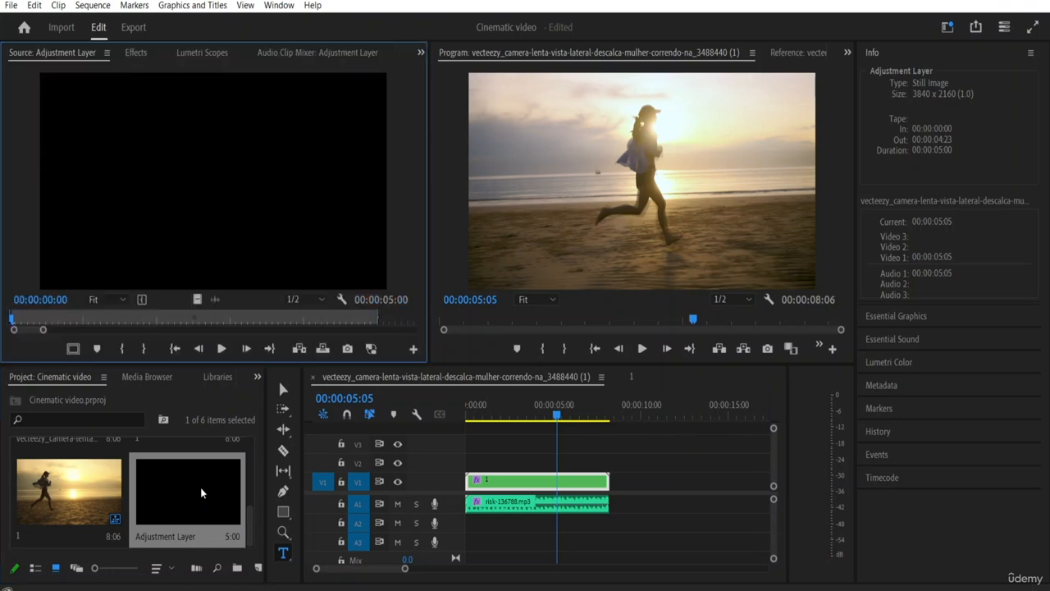
drag(196, 492, 454, 470)
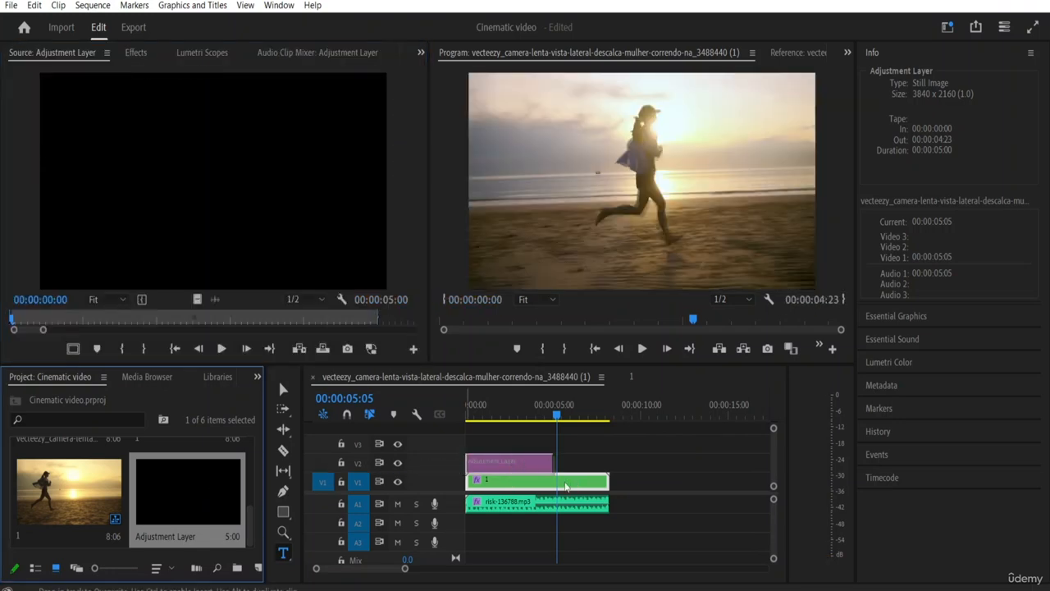
drag(539, 468, 607, 463)
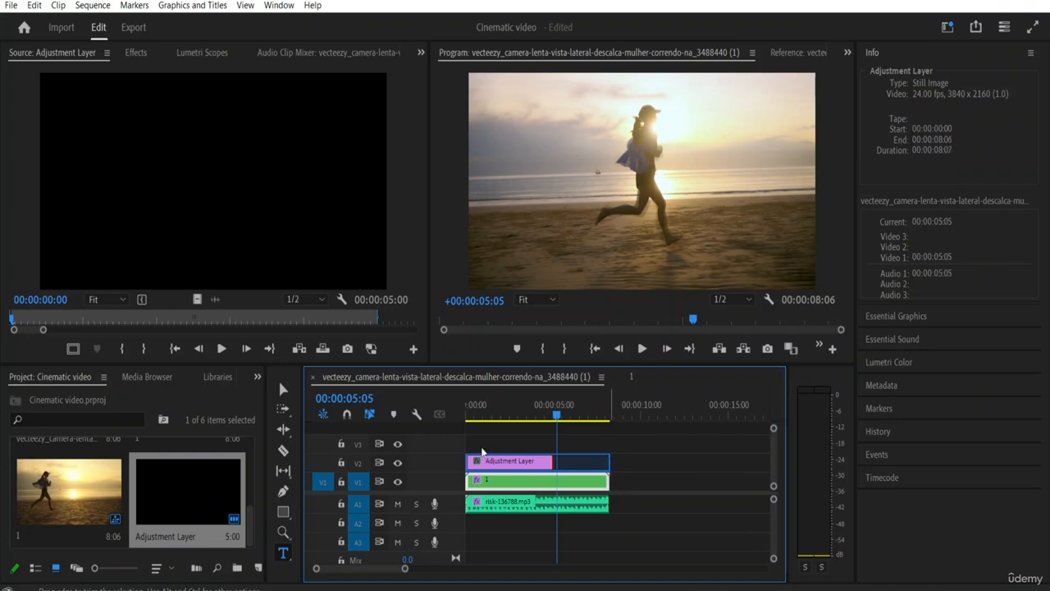
Step: Turn on timeline snapping, adjust the adjustment layer's end against nested clip 1, and return the playhead to the sequence start
click(347, 415)
drag(607, 463, 606, 464)
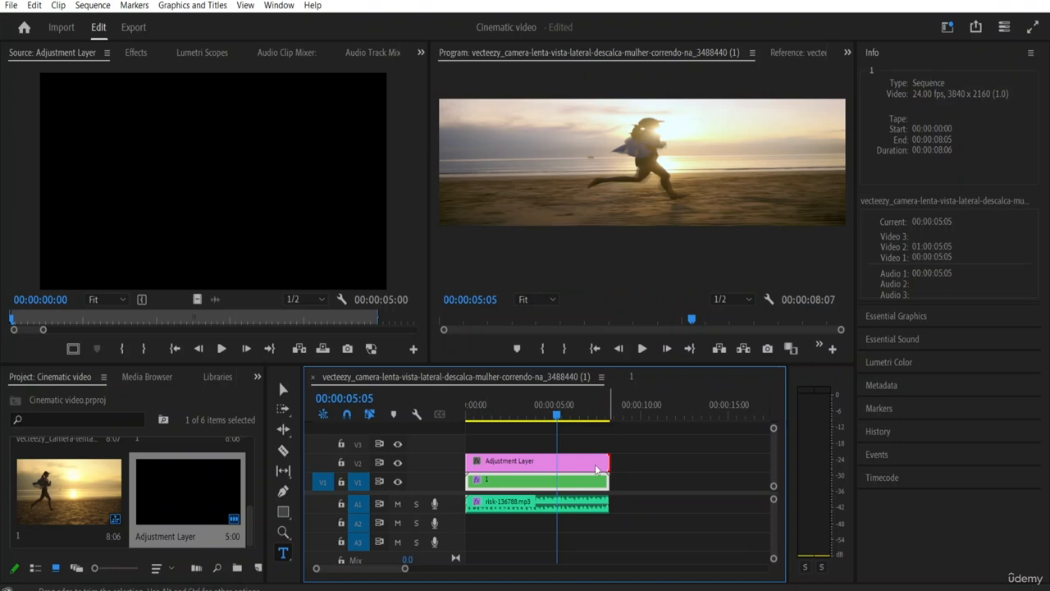
mouse_move(605, 464)
mouse_down()
mouse_move(595, 463)
mouse_move(609, 463)
mouse_up()
click(605, 410)
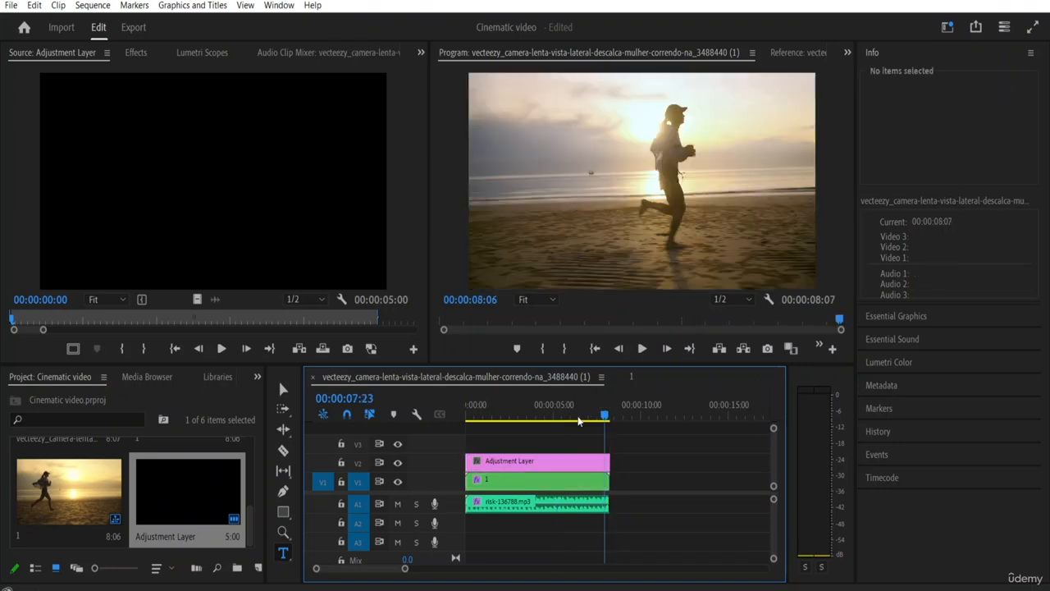
drag(578, 421, 454, 416)
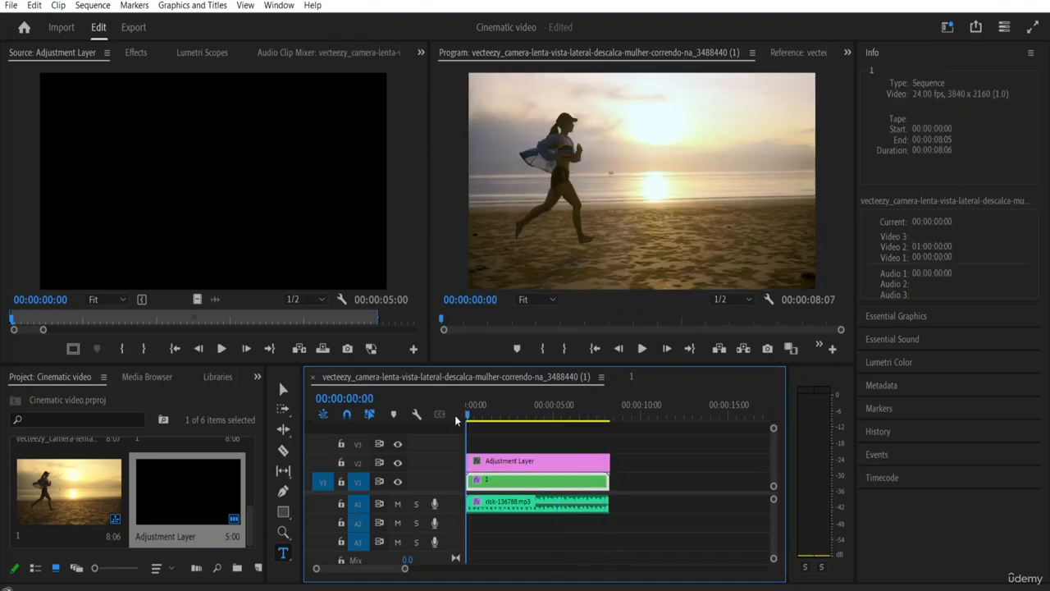
Step: Find the Crop video effect and apply it to the adjustment layer on track V2
click(543, 460)
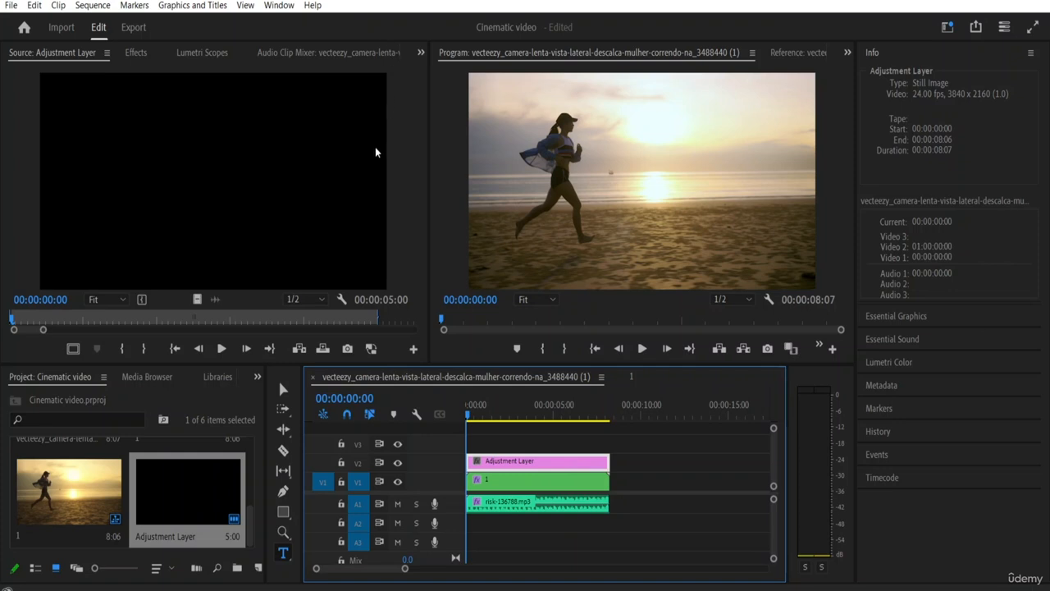
click(421, 51)
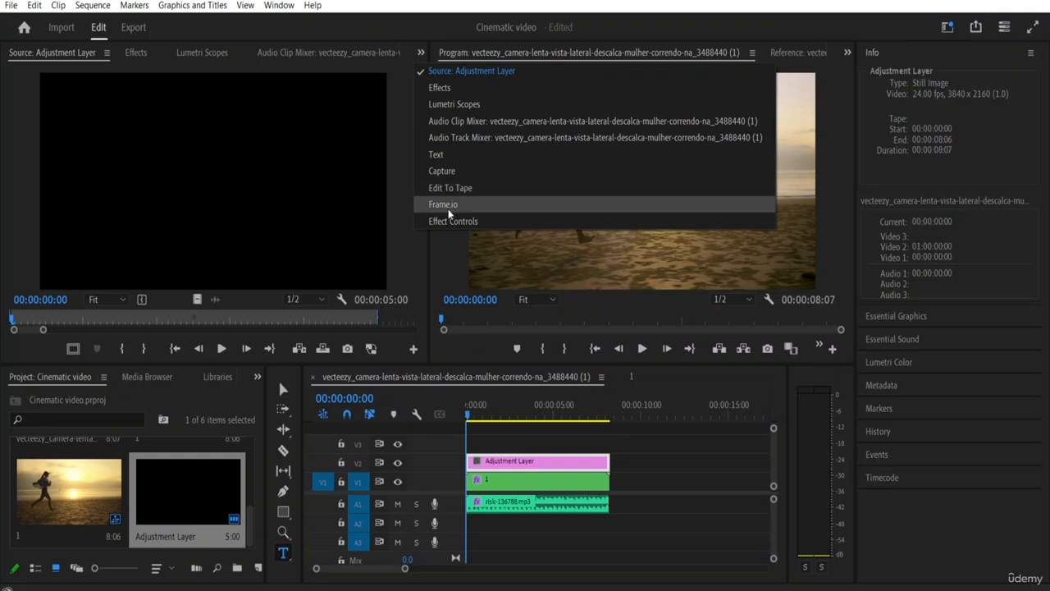
click(461, 90)
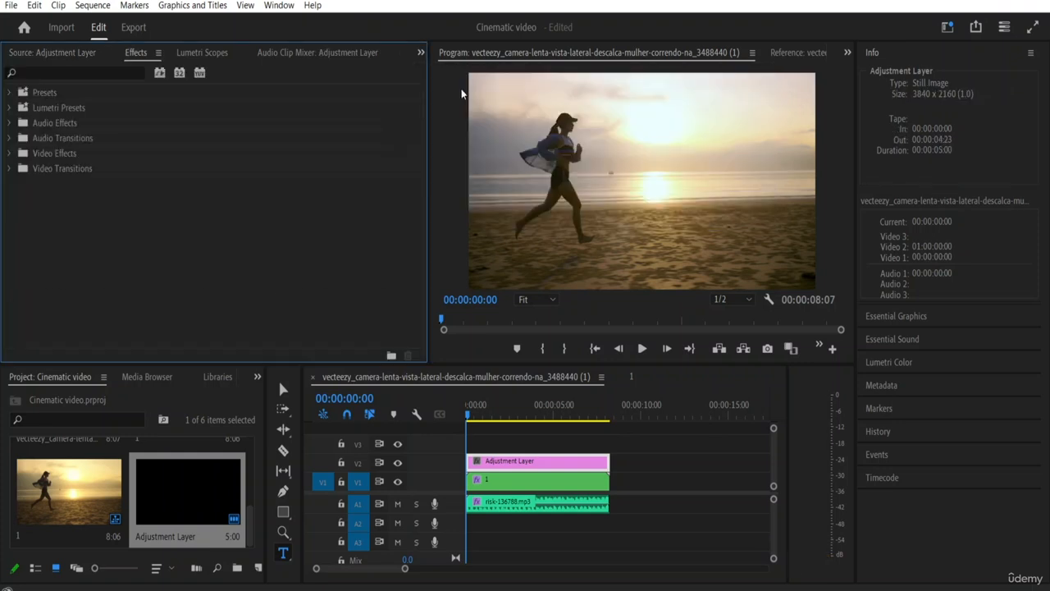
click(85, 72)
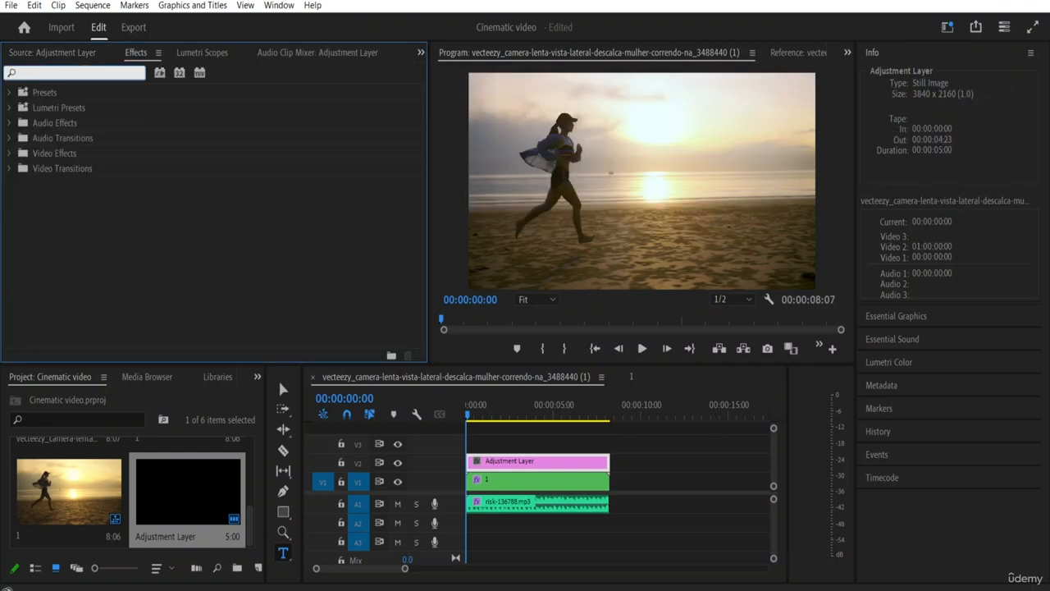
mouse_move(1032, 27)
text(rop)
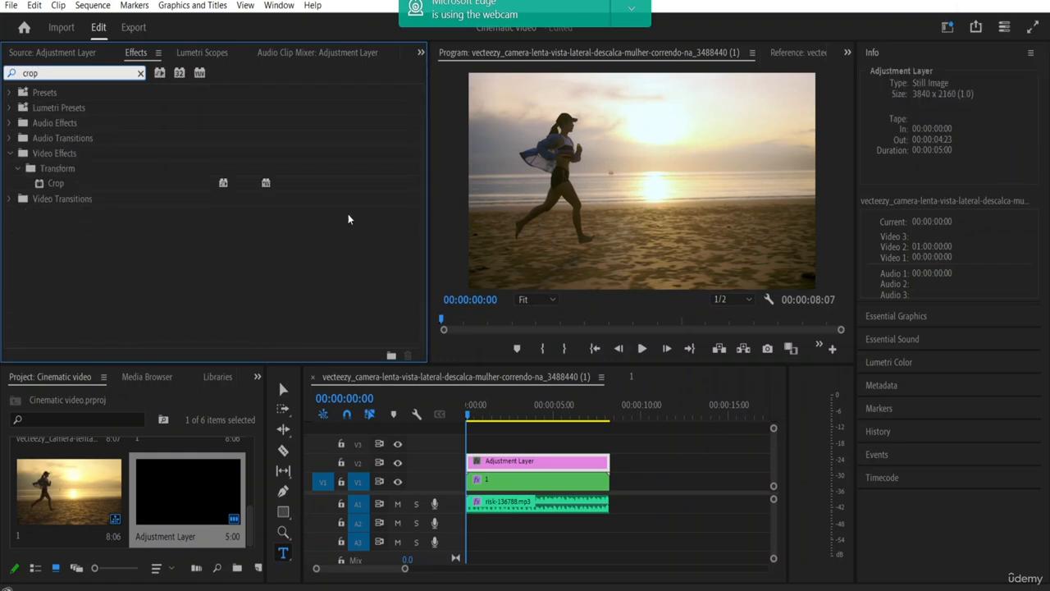
click(38, 187)
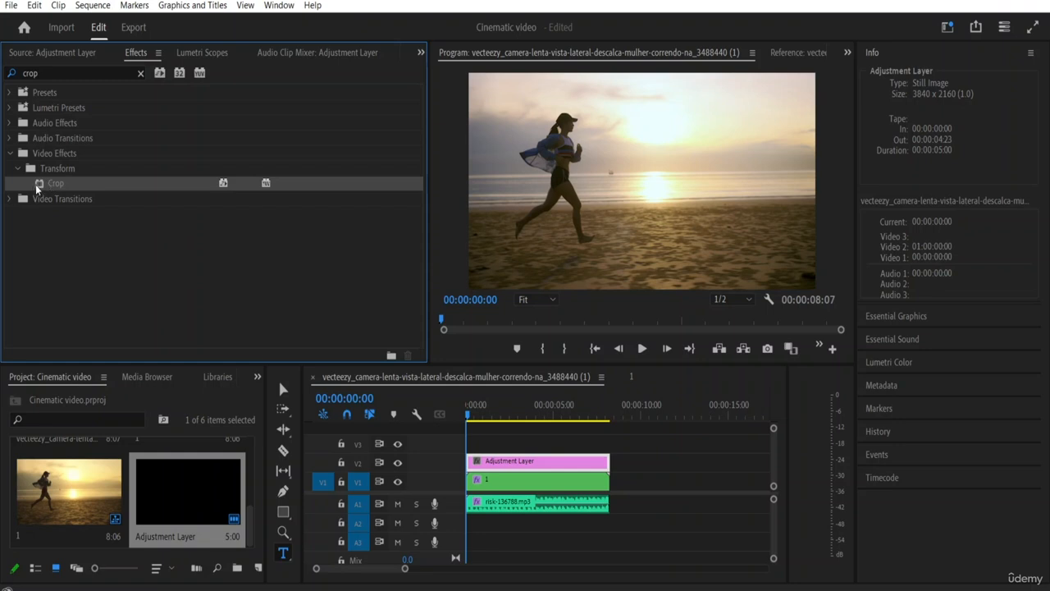
drag(38, 187, 507, 462)
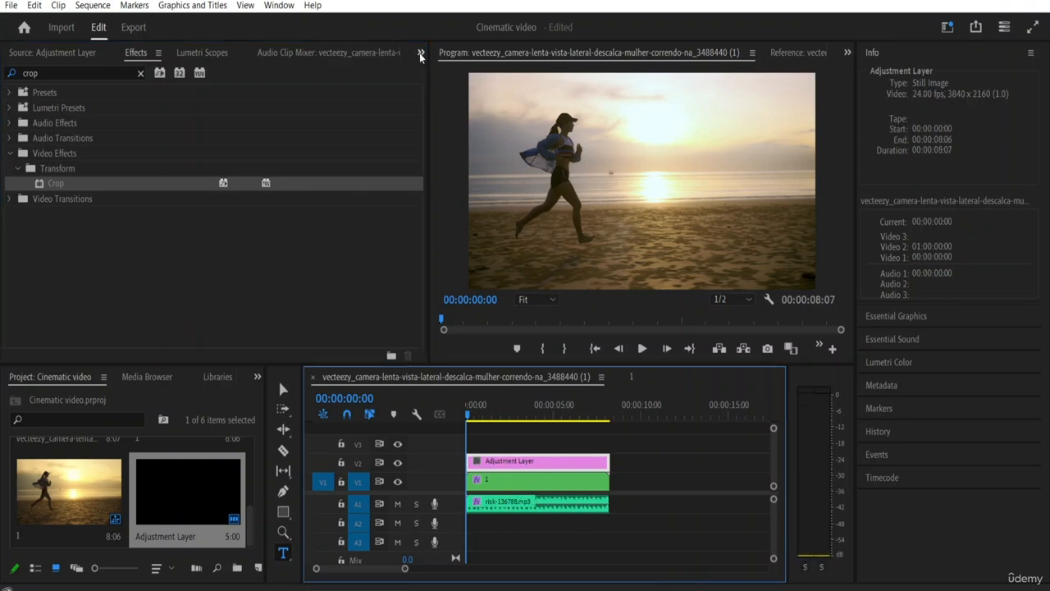
Step: Show the effect controls for the adjustment layer in the sequence and check which effects are applied
click(421, 51)
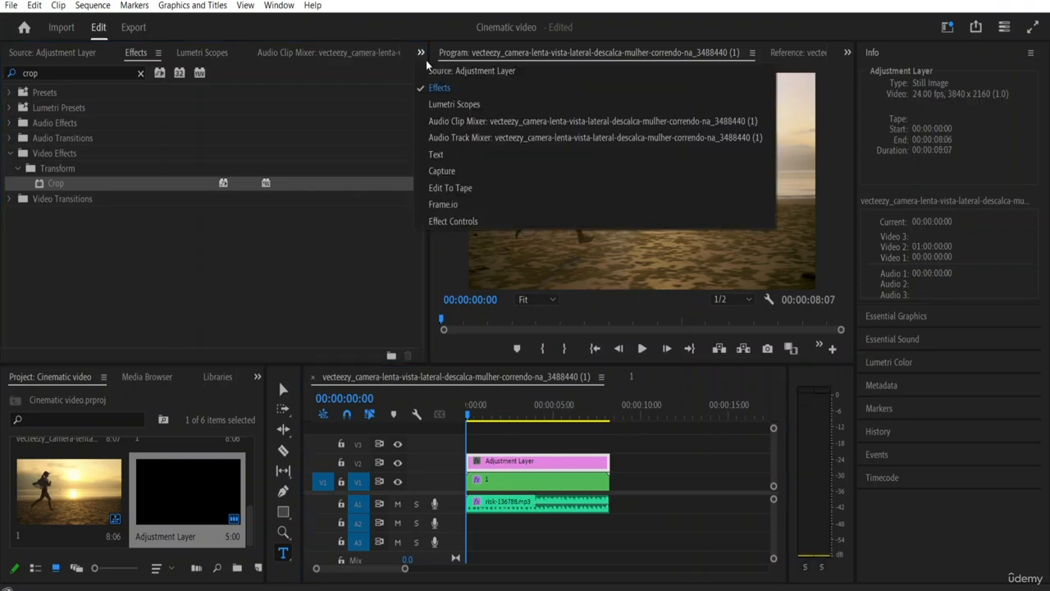
click(444, 221)
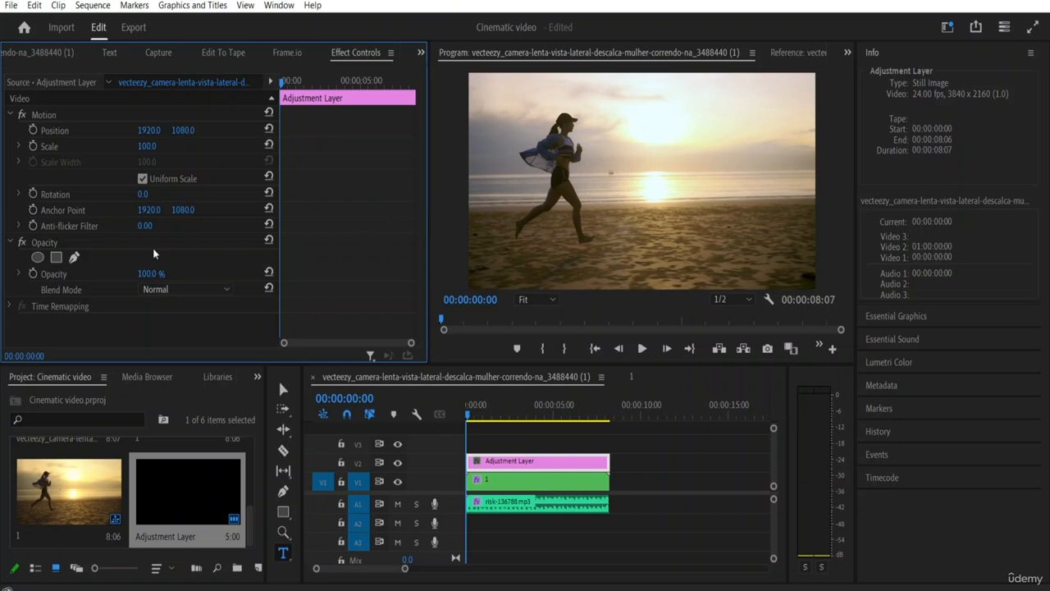
click(91, 85)
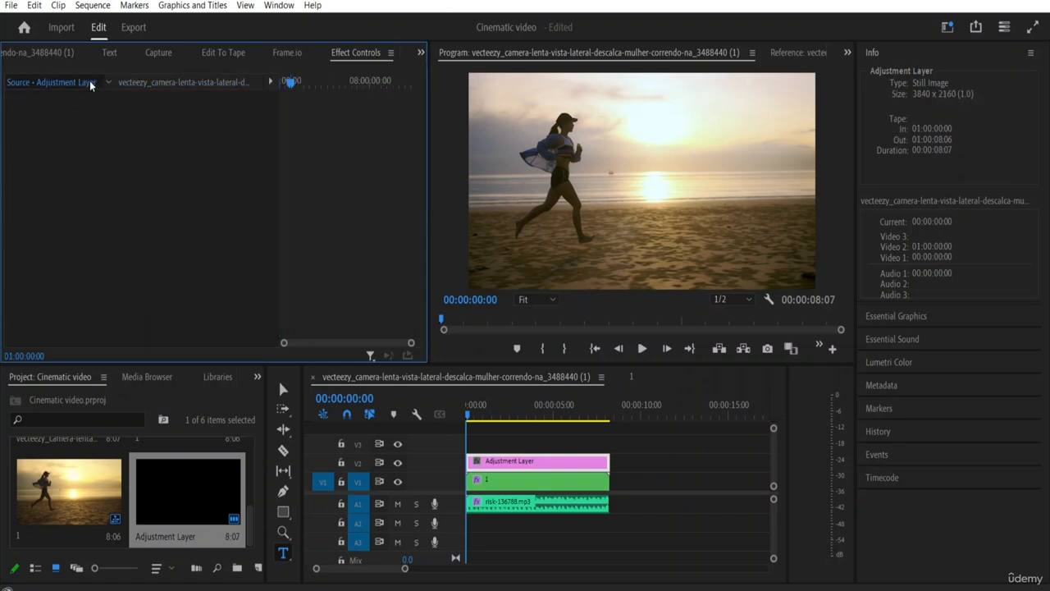
click(150, 82)
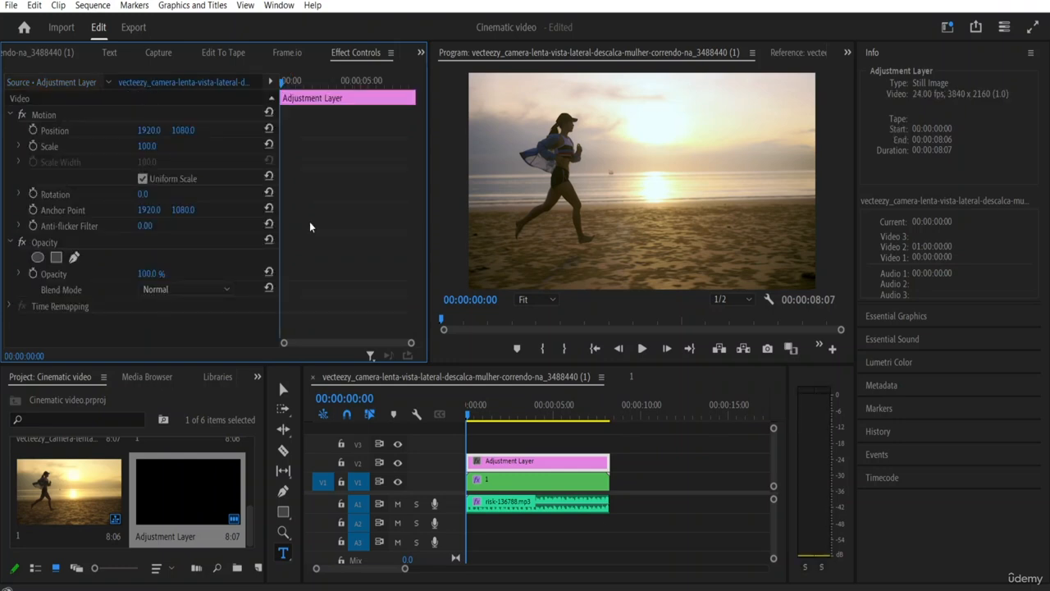
Step: Inspect the effects applied to nested clip 1 on track V1, collapsing Lumetri Color's Creative and Basic Correction sections
click(515, 485)
scroll(181, 271, down, 1)
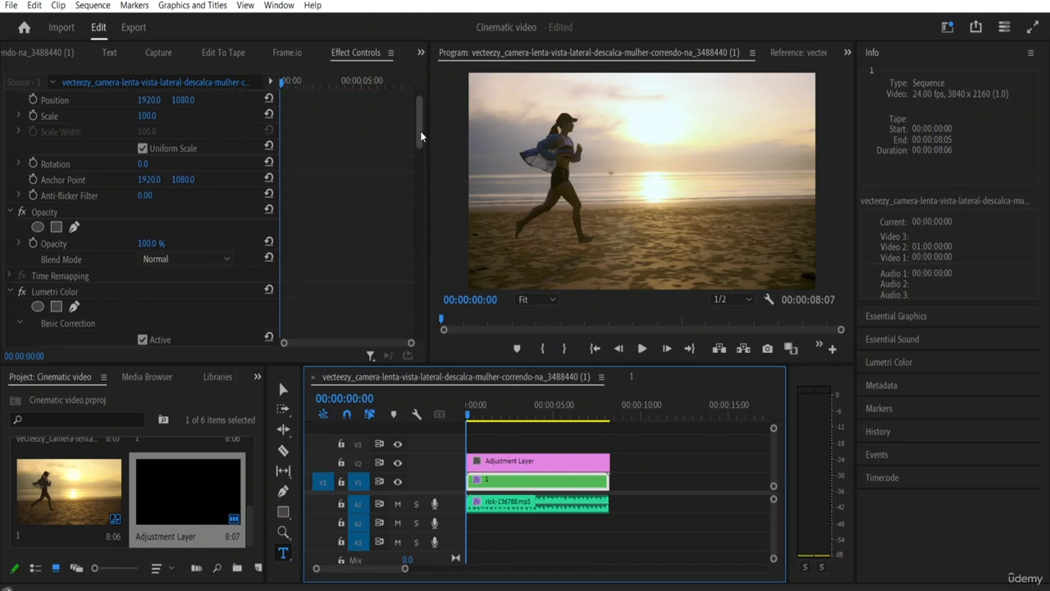
drag(427, 152, 417, 208)
click(18, 231)
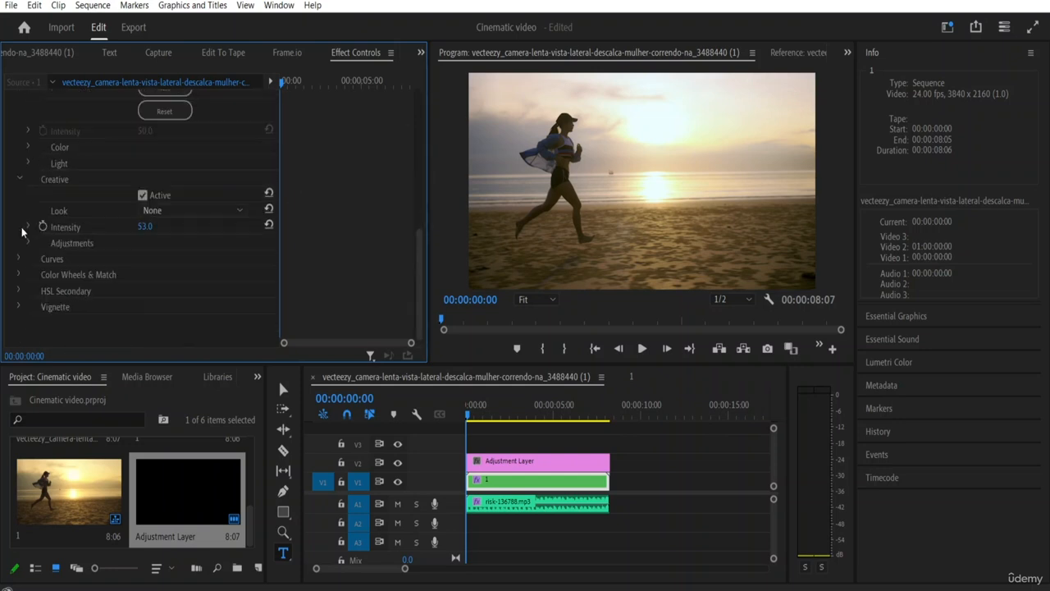
click(21, 179)
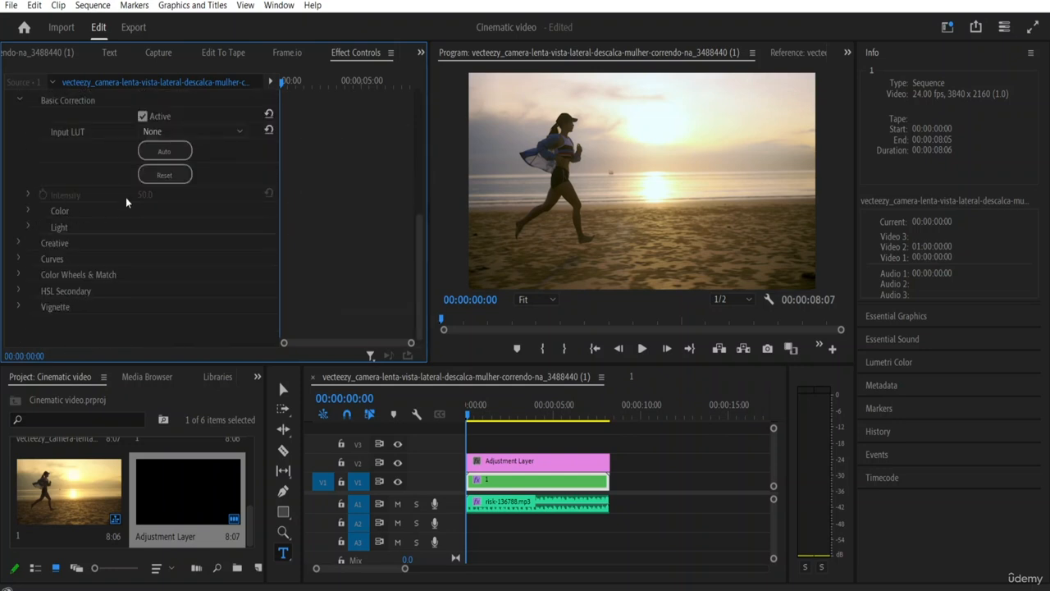
click(19, 100)
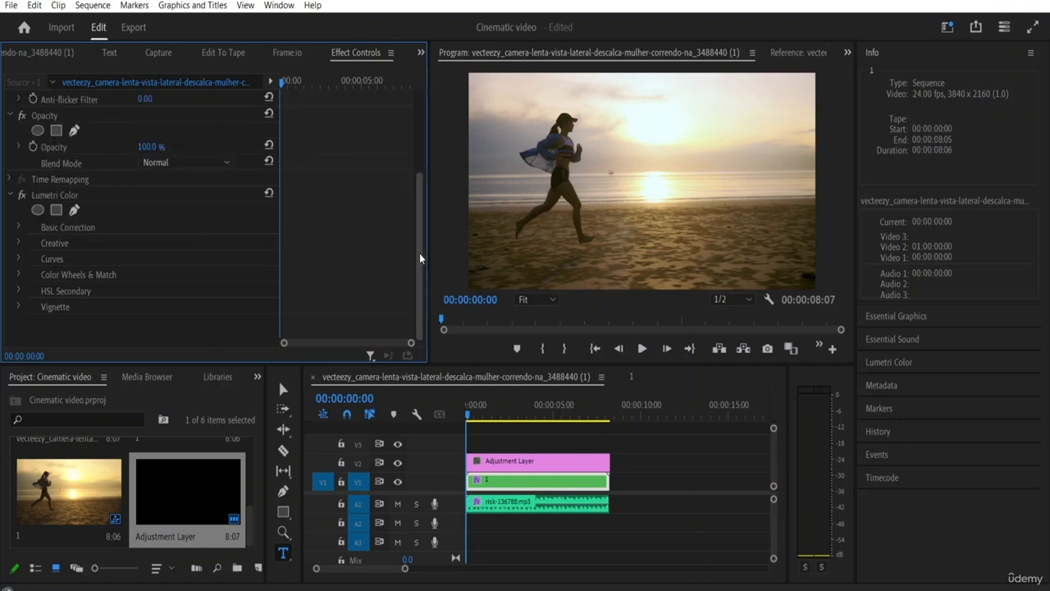
click(20, 195)
click(22, 196)
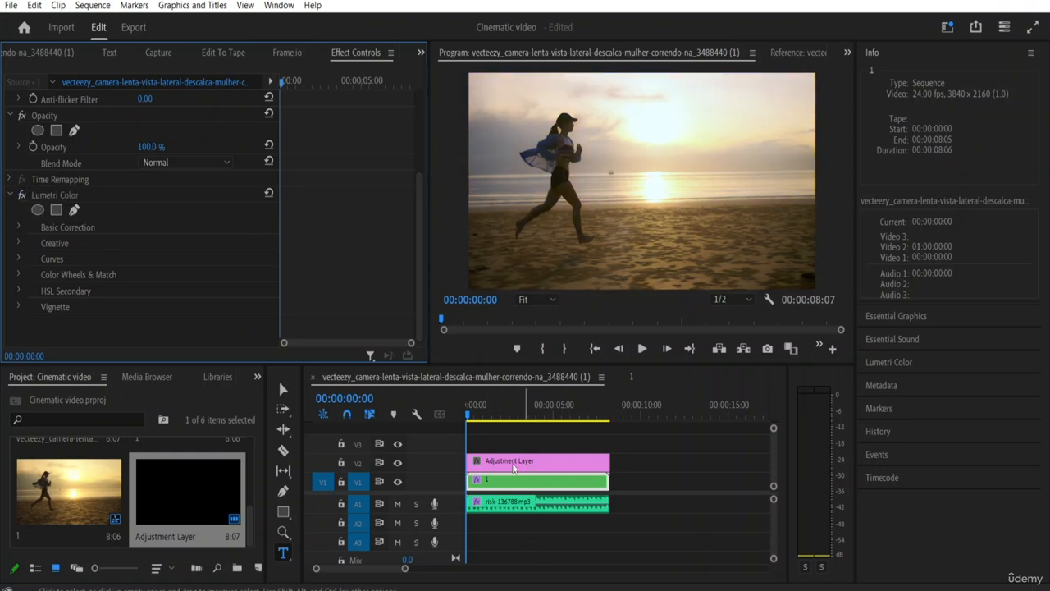
Step: Reselect the adjustment layer on track V2 and apply the Crop video effect to it again
click(516, 466)
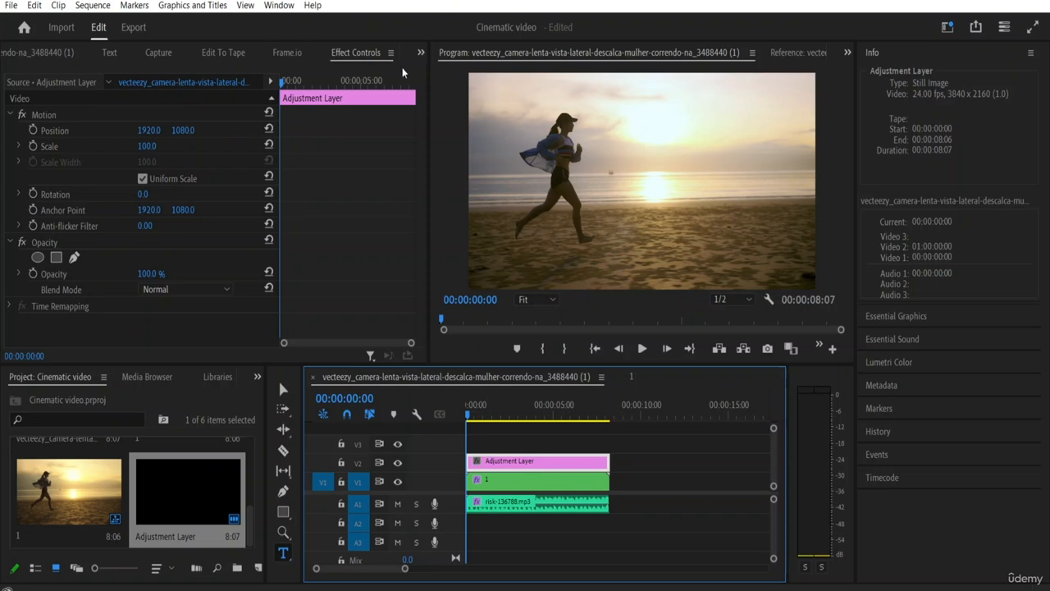
click(420, 52)
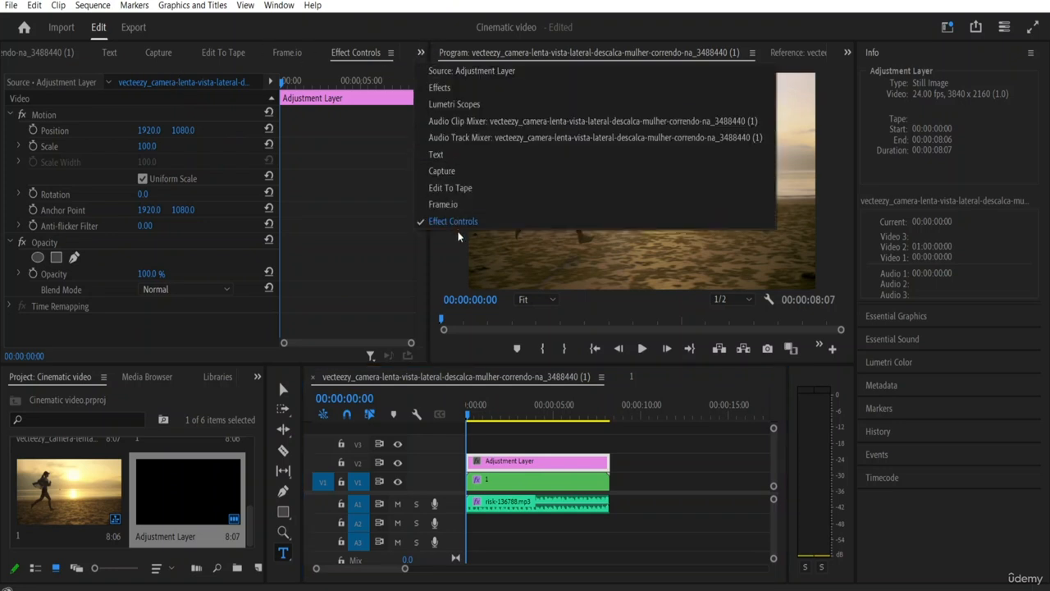
click(440, 87)
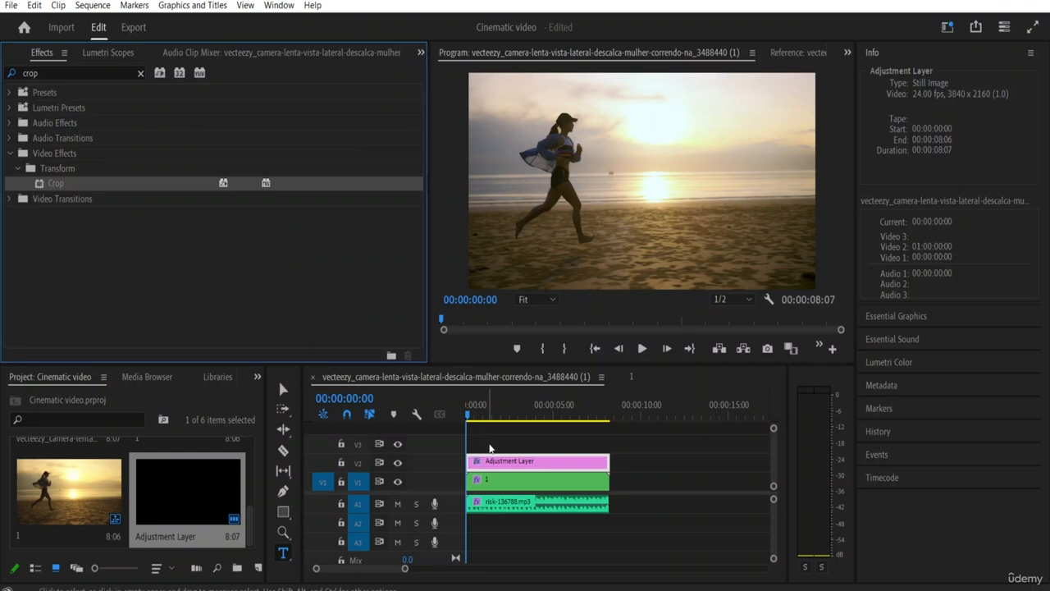
click(149, 288)
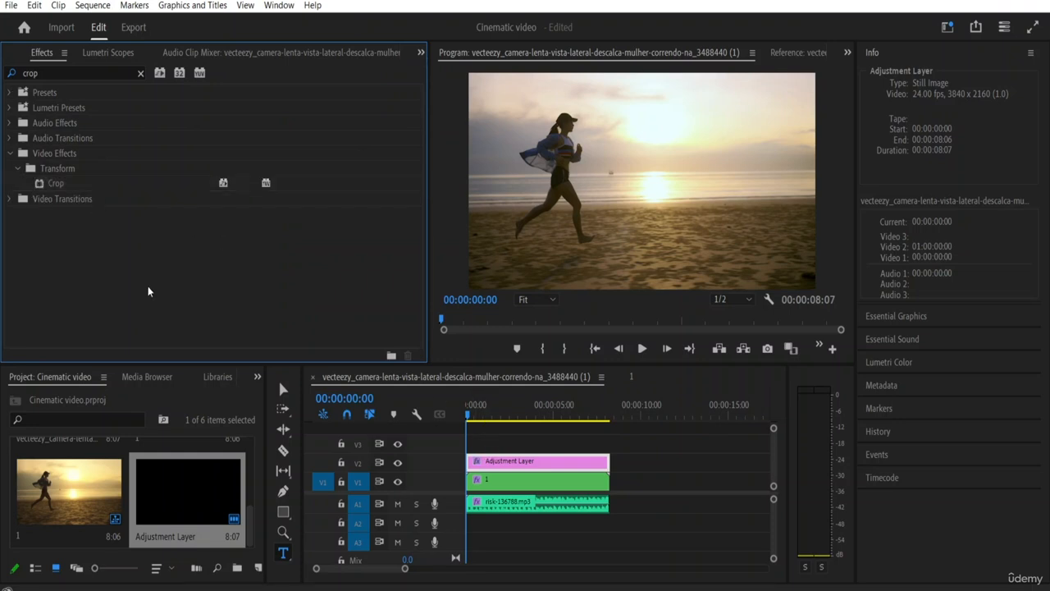
click(41, 188)
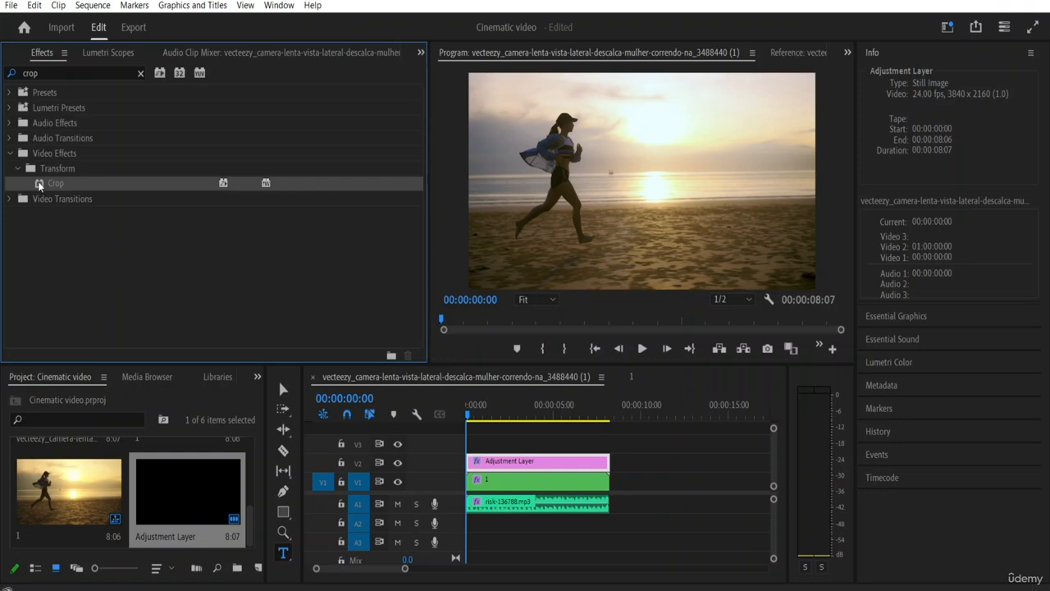
drag(40, 187, 502, 464)
Step: Delete the first of the two Crop effects from the adjustment layer's effect controls
click(421, 53)
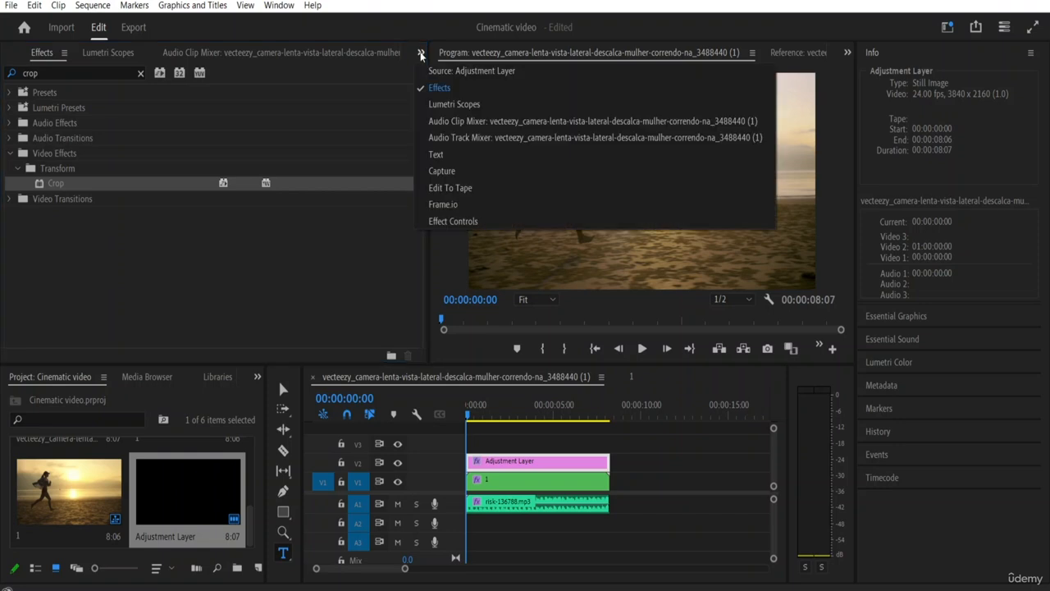
click(453, 221)
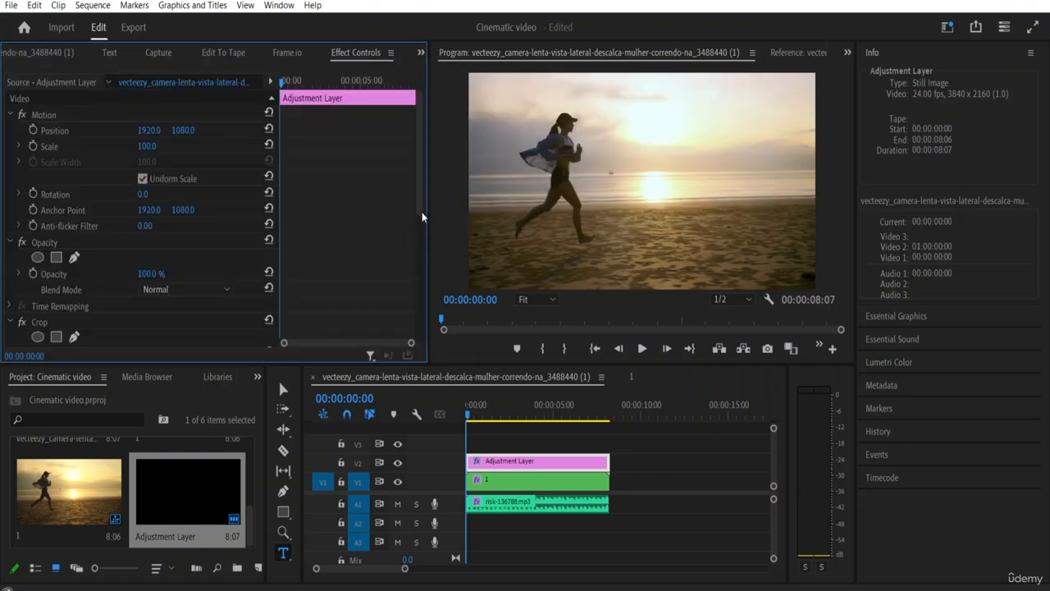
drag(418, 146, 424, 296)
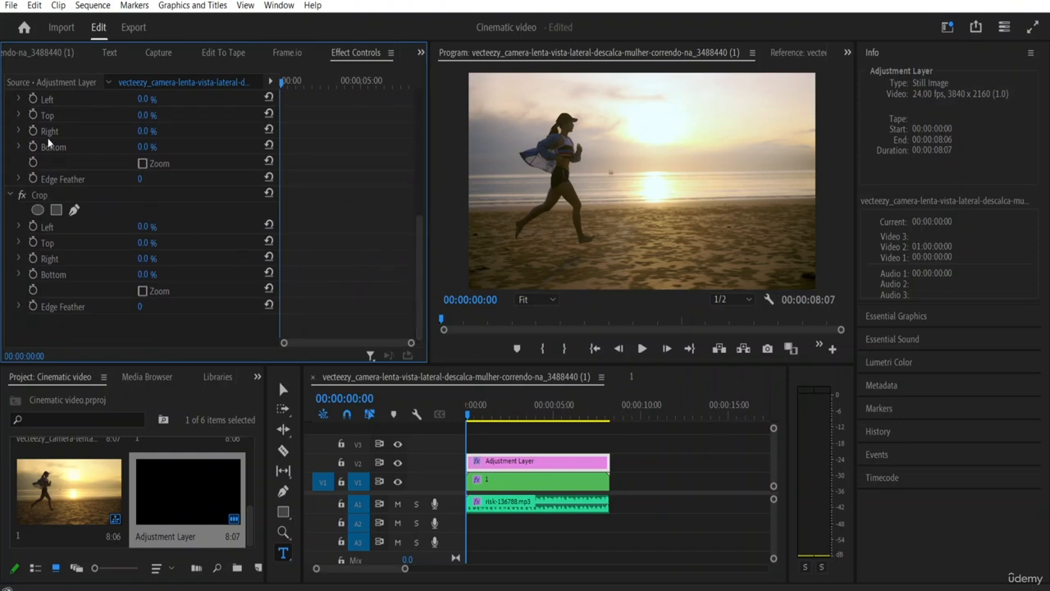
drag(424, 230, 424, 183)
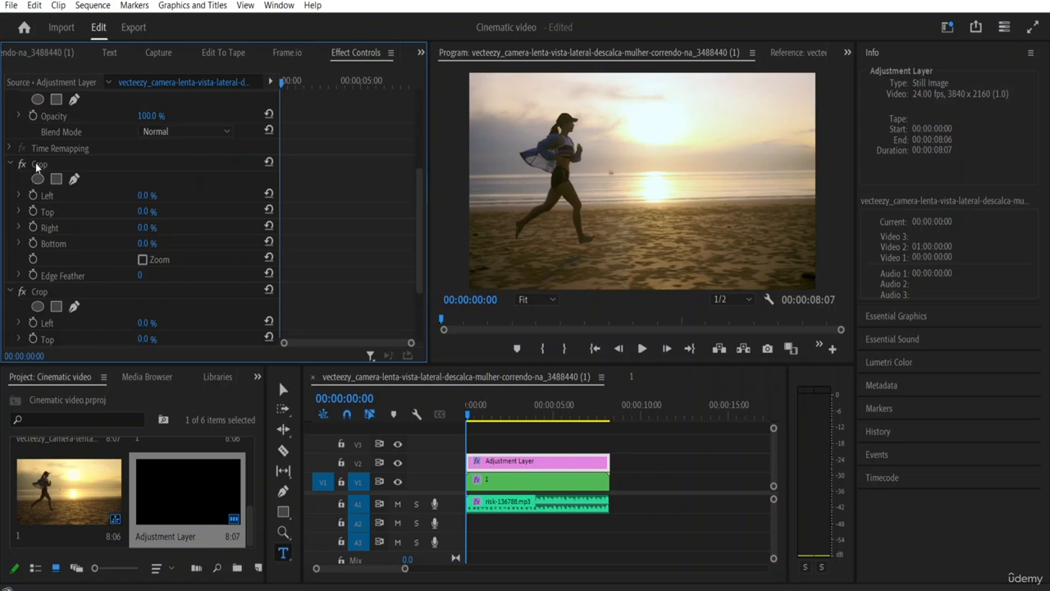
click(31, 165)
key(Delete)
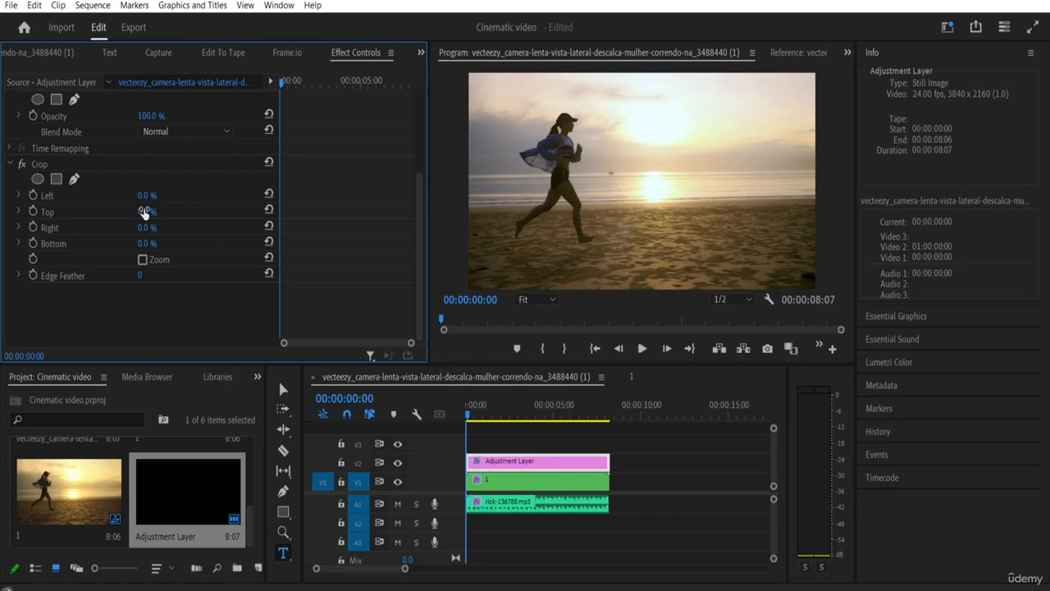
Step: Set the adjustment layer's Crop effect to 5.0 % Left and 5.0 % Right, and switch to the Selection tool
mouse_move(145, 198)
mouse_down()
mouse_move(222, 198)
mouse_move(161, 198)
mouse_up()
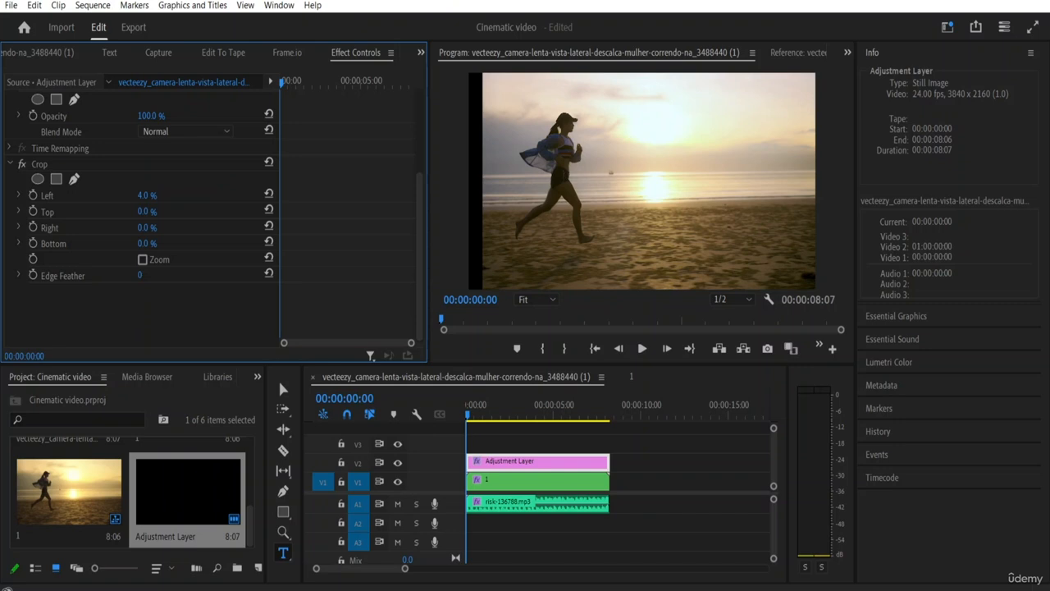
drag(161, 198, 165, 198)
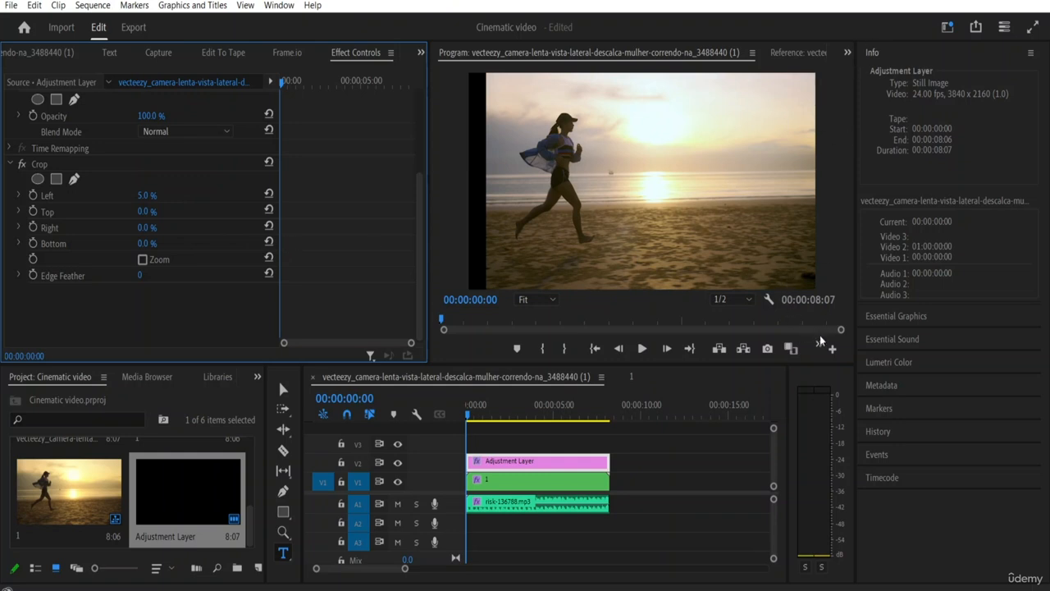
click(146, 228)
text(5)
key(Return)
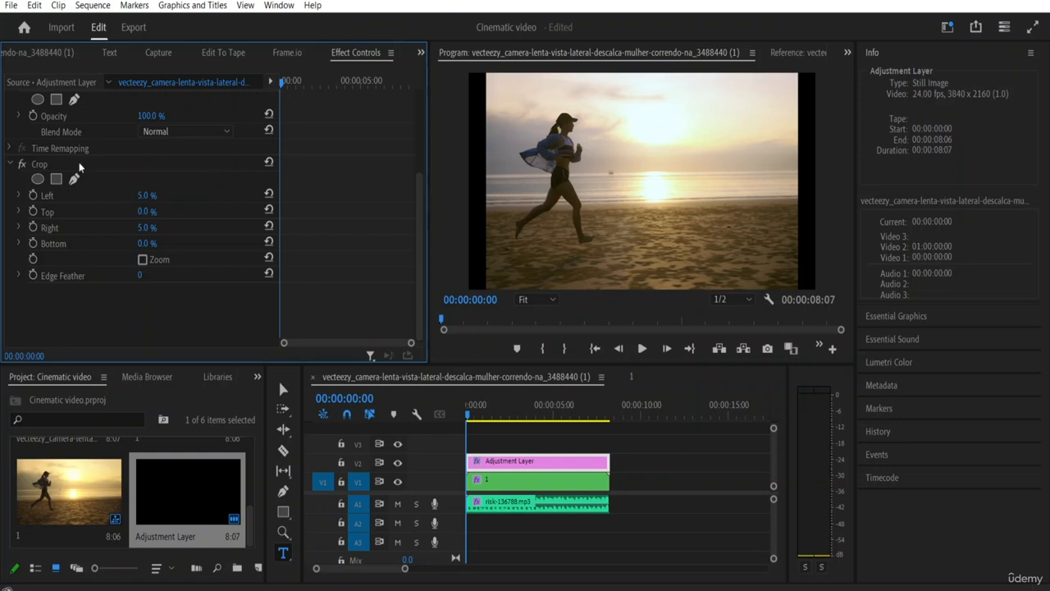
click(283, 389)
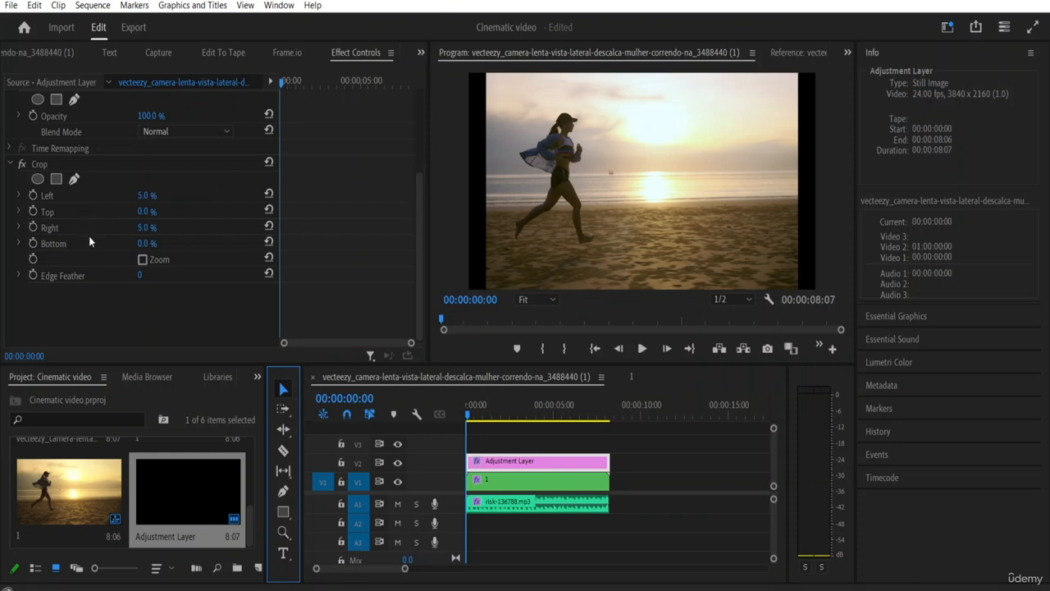
Step: Keyframe the Crop effect's Left value at the clip's start, and set it to 0.0 % at 00:00:01:00
click(33, 196)
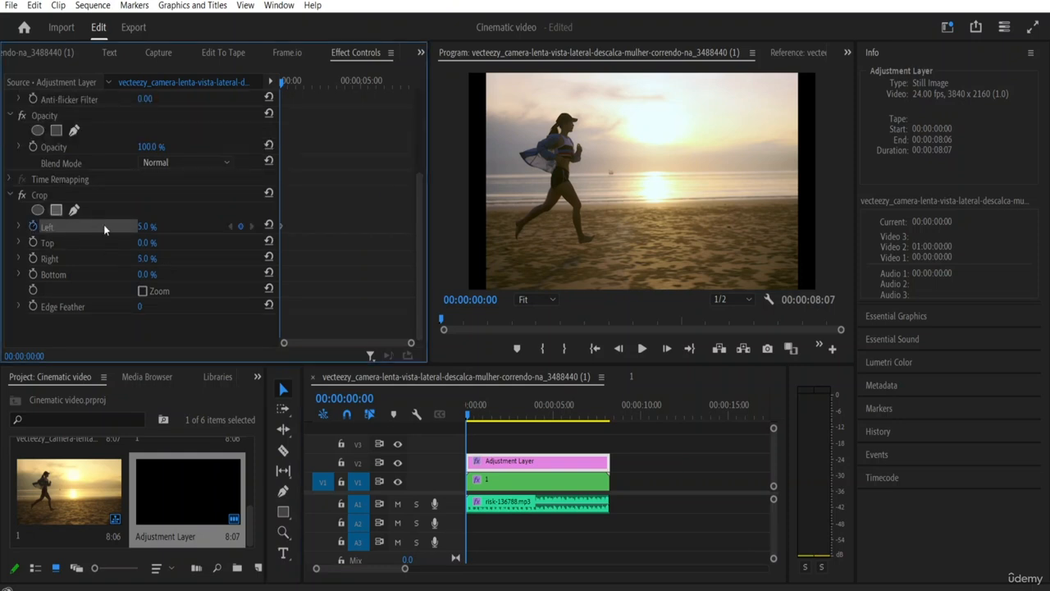
click(667, 349)
click(667, 348)
click(667, 349)
click(667, 348)
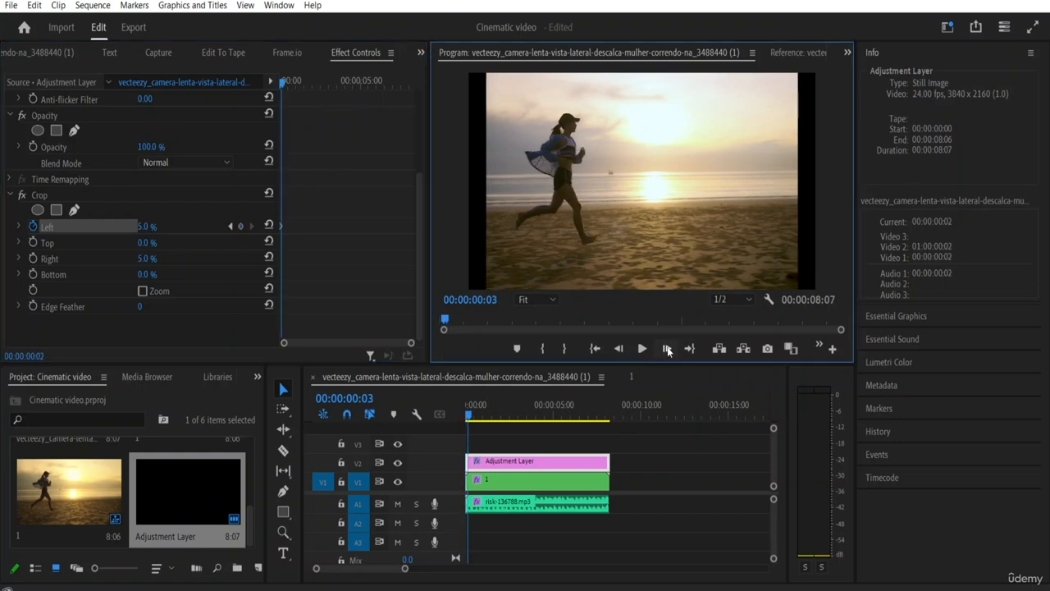
click(668, 349)
click(667, 349)
click(668, 349)
click(667, 349)
click(667, 349)
click(667, 349)
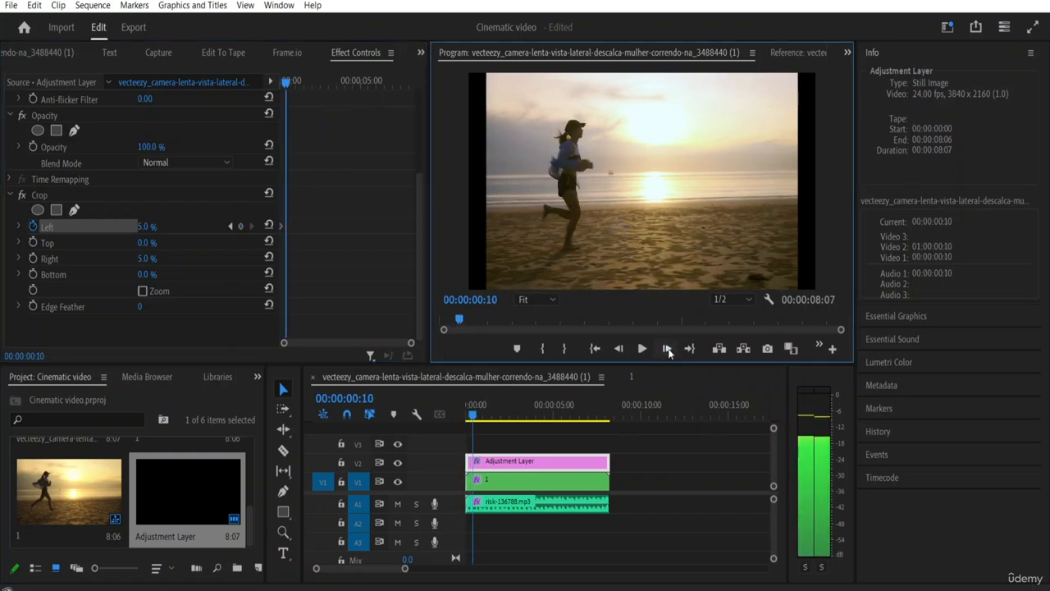
click(667, 349)
click(667, 349)
click(667, 349)
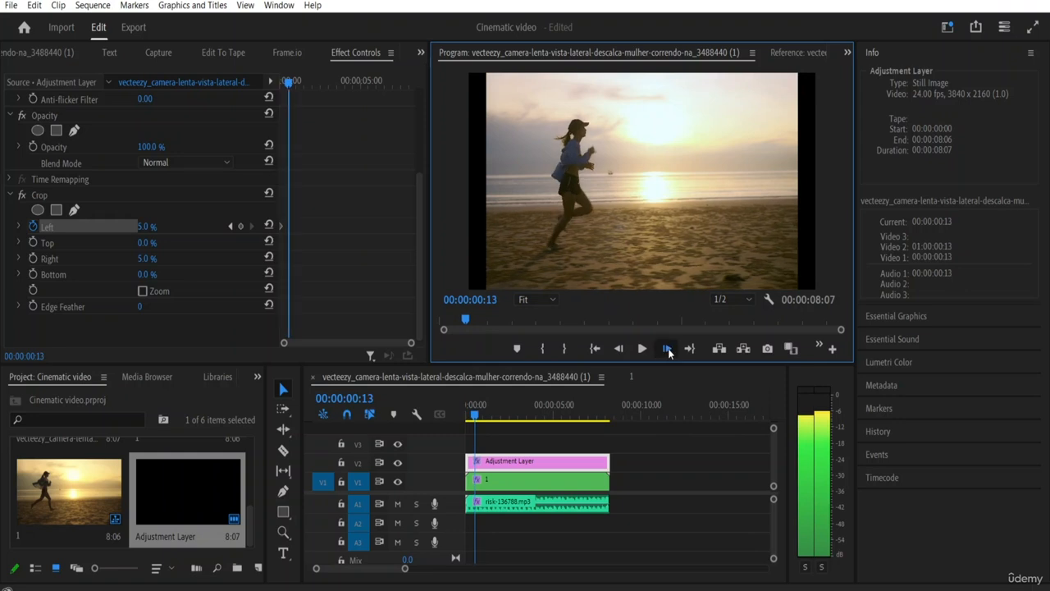
click(667, 349)
click(667, 349)
click(668, 348)
click(667, 349)
click(667, 349)
click(668, 349)
click(667, 349)
click(667, 349)
click(667, 349)
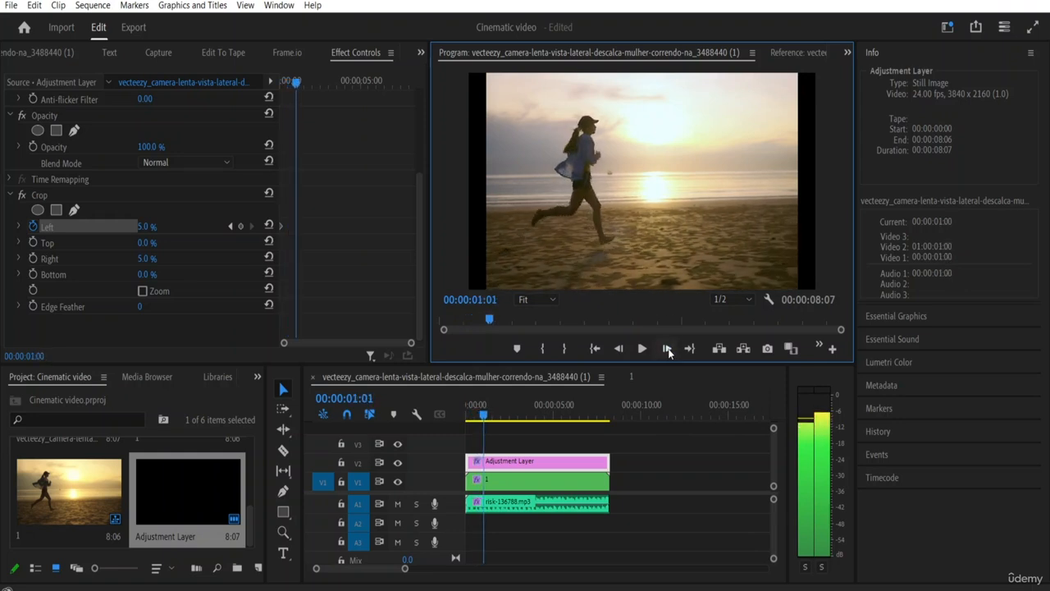
click(667, 349)
click(667, 349)
click(618, 349)
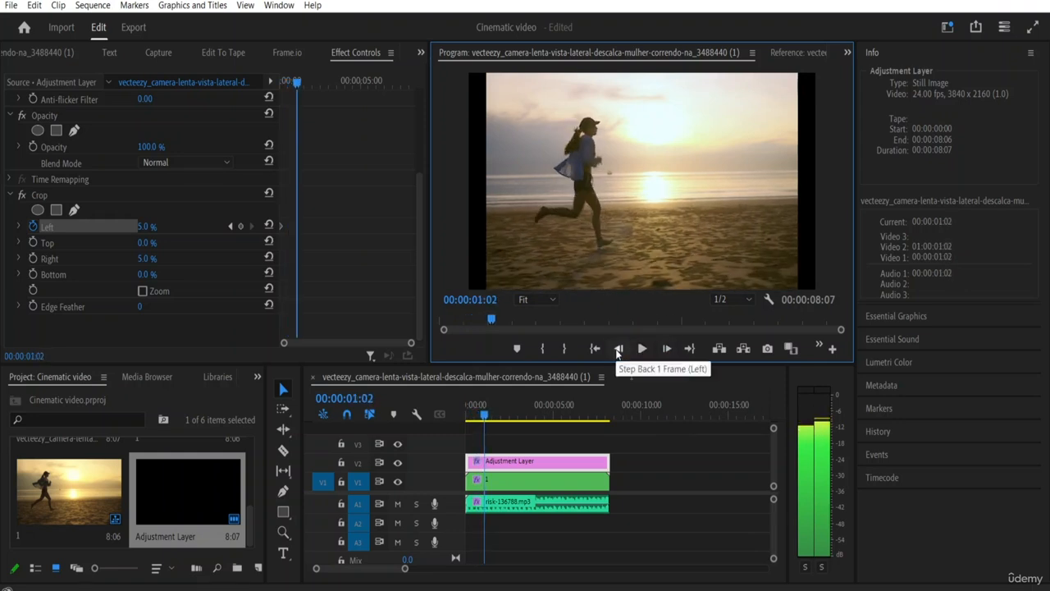
click(618, 349)
click(618, 349)
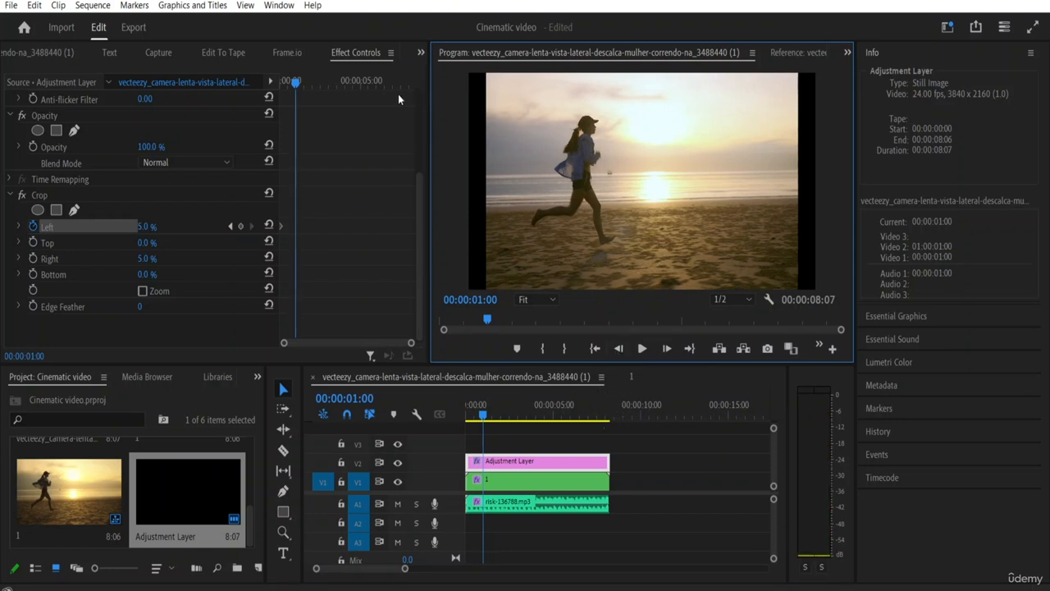
click(144, 228)
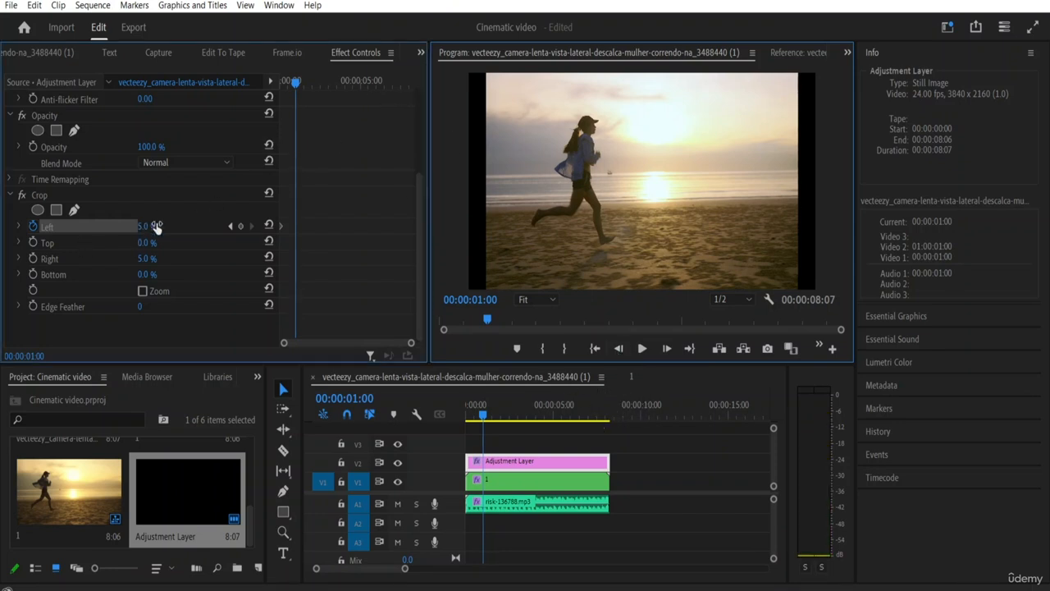
text(0)
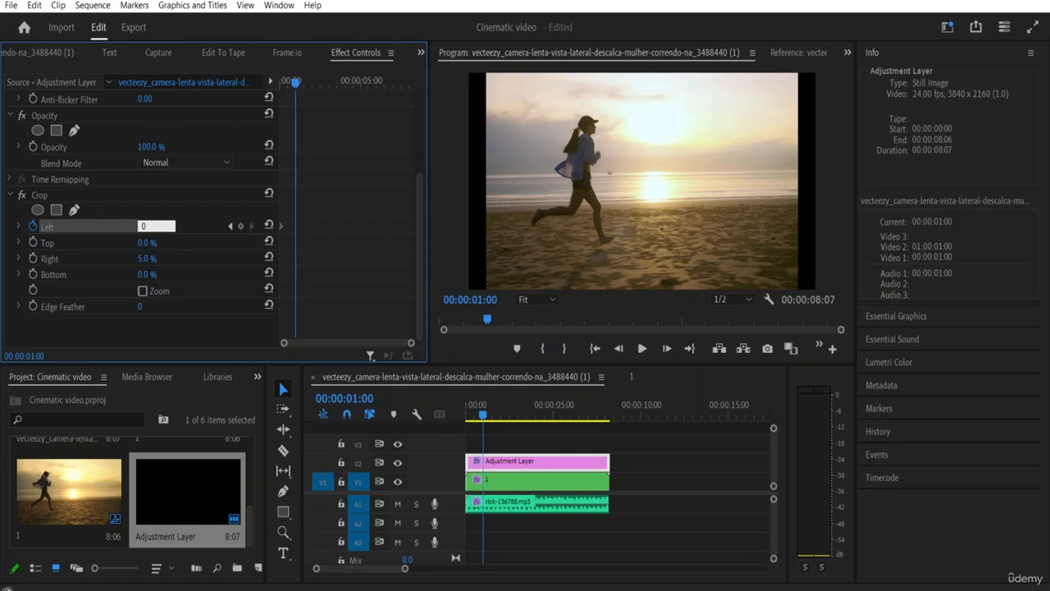
key(Return)
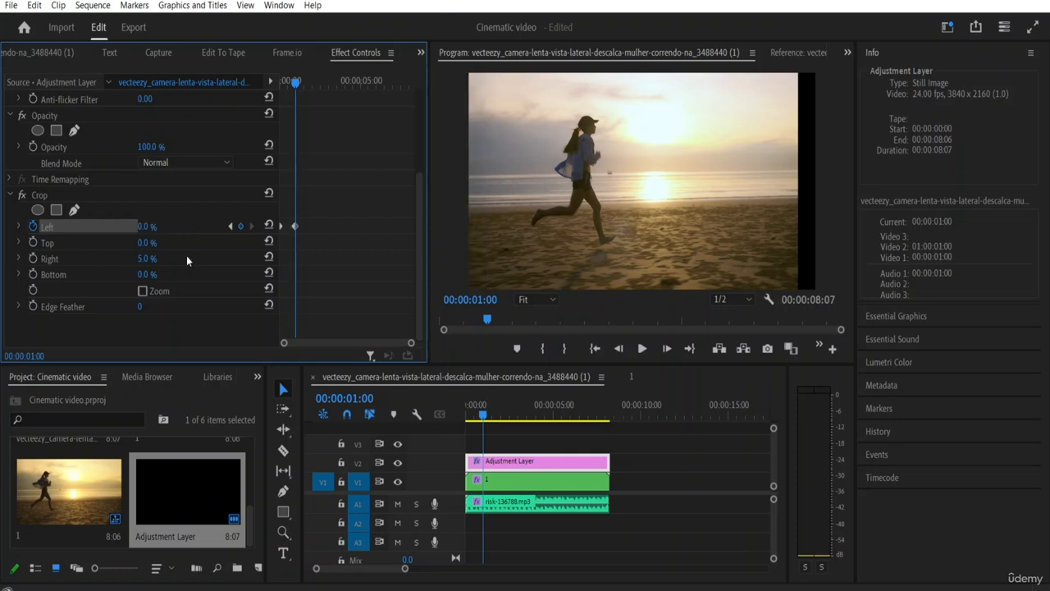
Step: Set the Crop effect's Right value to 0.0 % without keyframing it
click(145, 259)
text(0)
key(Return)
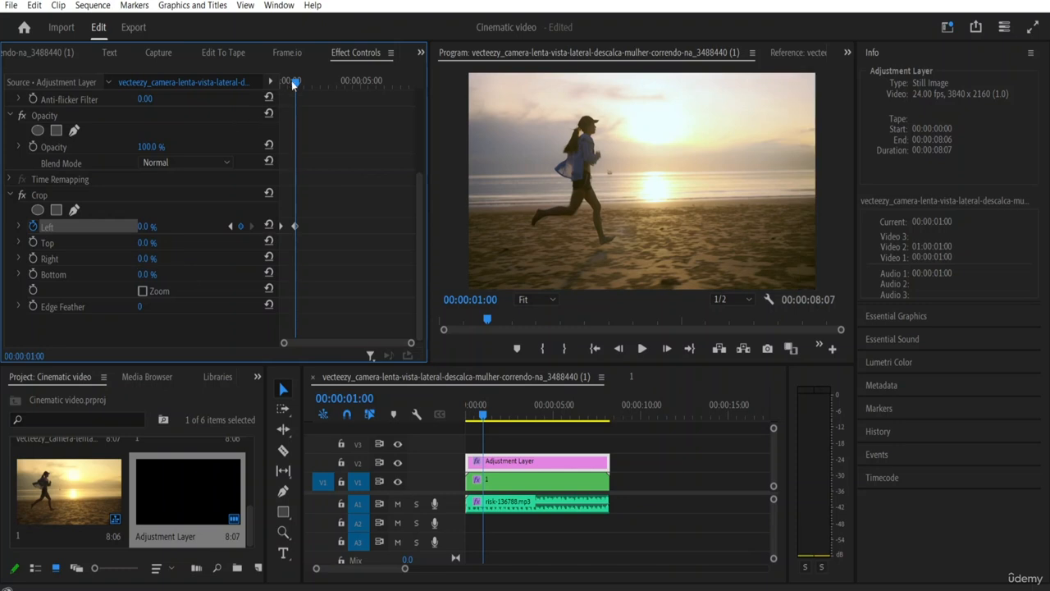
Step: Play the sequence from the start to preview the animated left crop
drag(296, 82, 203, 97)
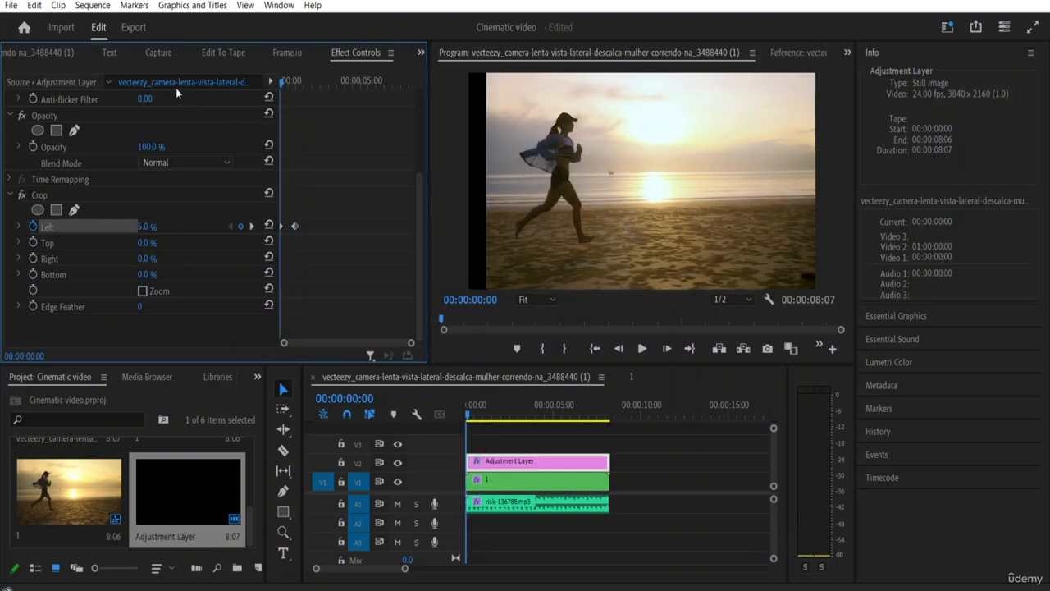
key(space)
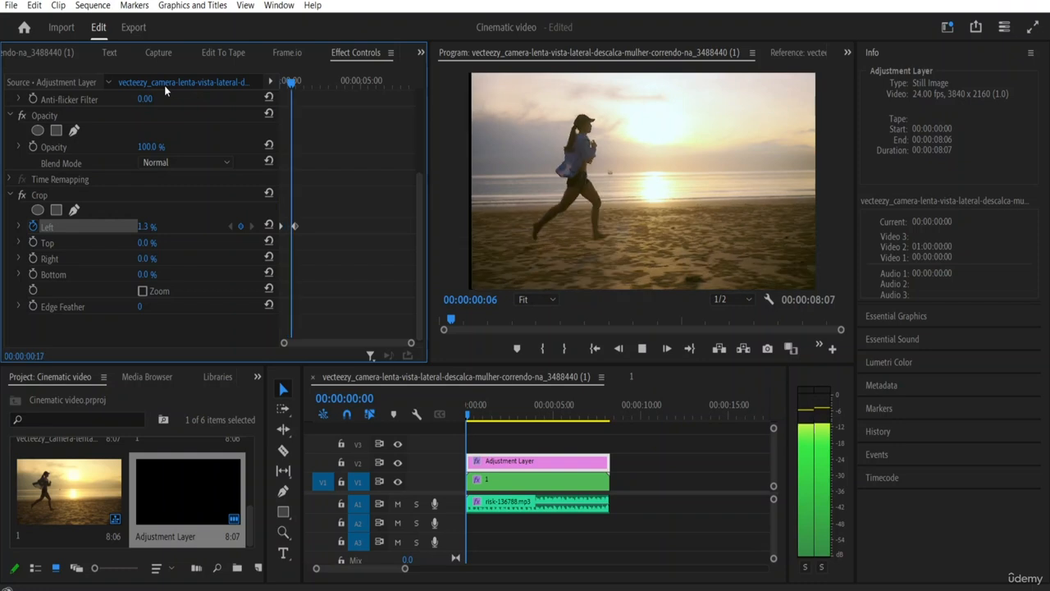
key(space)
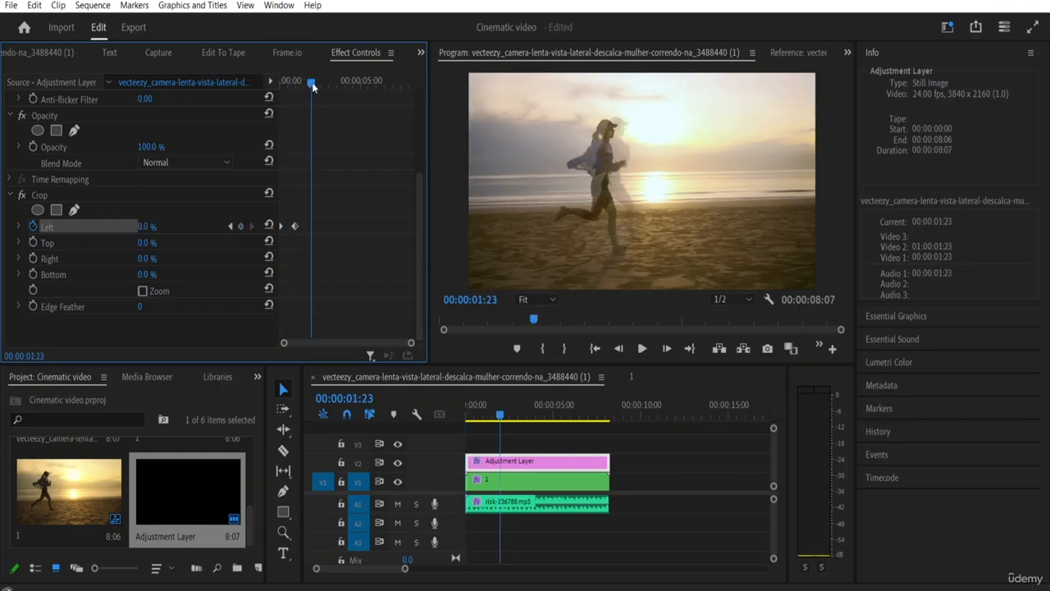
Step: Return to 00:00:00:00, set the Crop effect's Right value to 5.0 % and turn on keyframing for it
drag(311, 82, 231, 91)
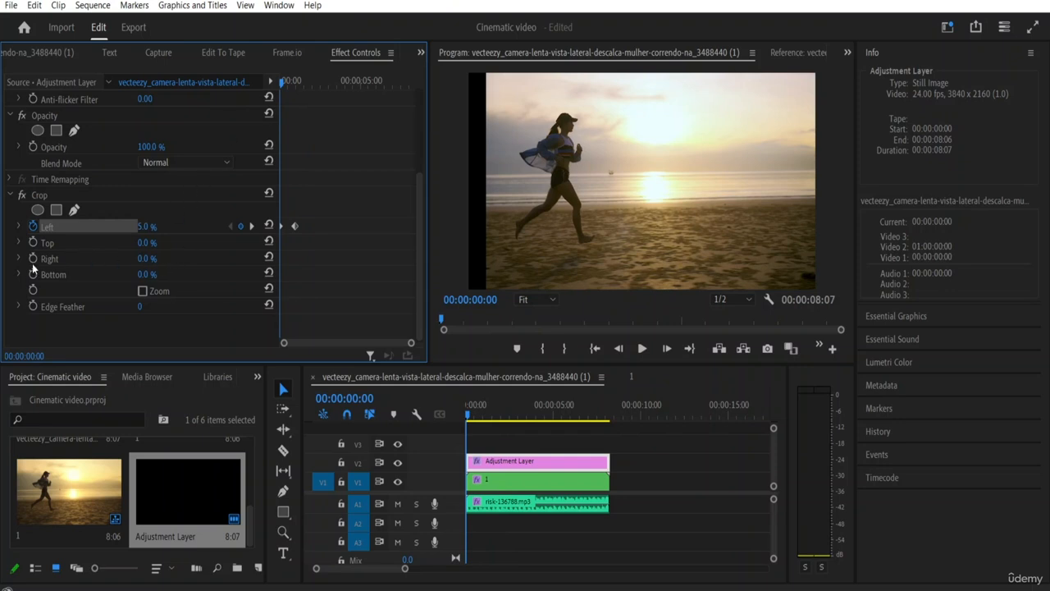
mouse_move(145, 261)
mouse_down()
mouse_move(166, 263)
mouse_move(139, 263)
mouse_up()
click(139, 263)
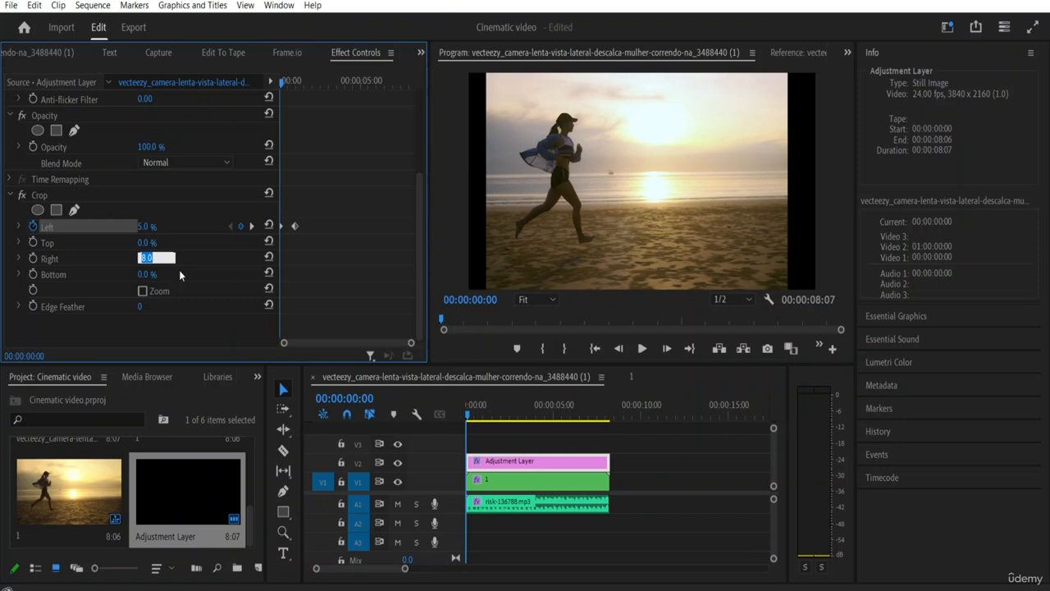
text(5)
key(Return)
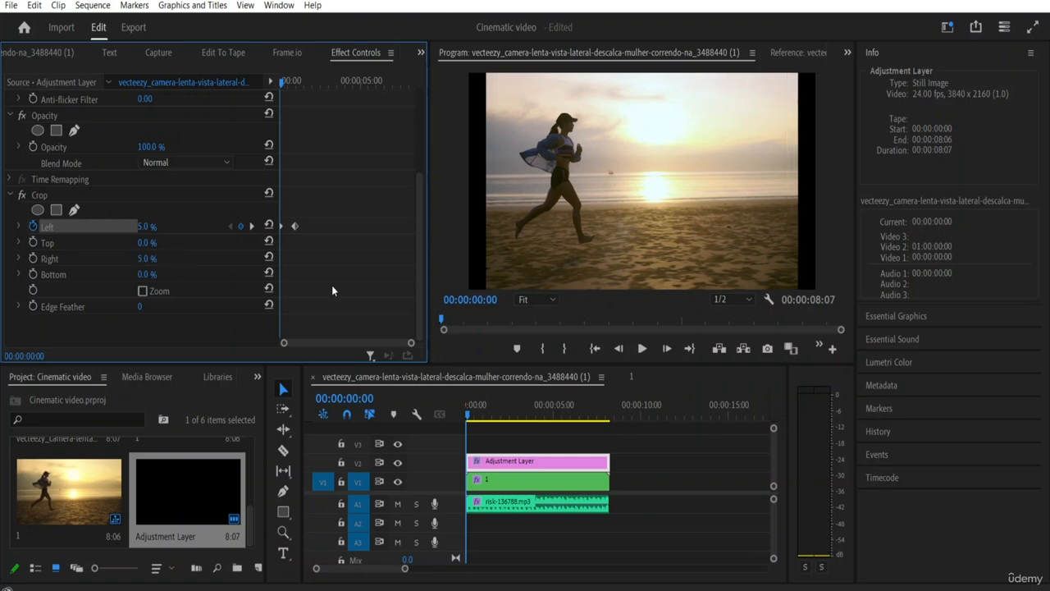
click(33, 259)
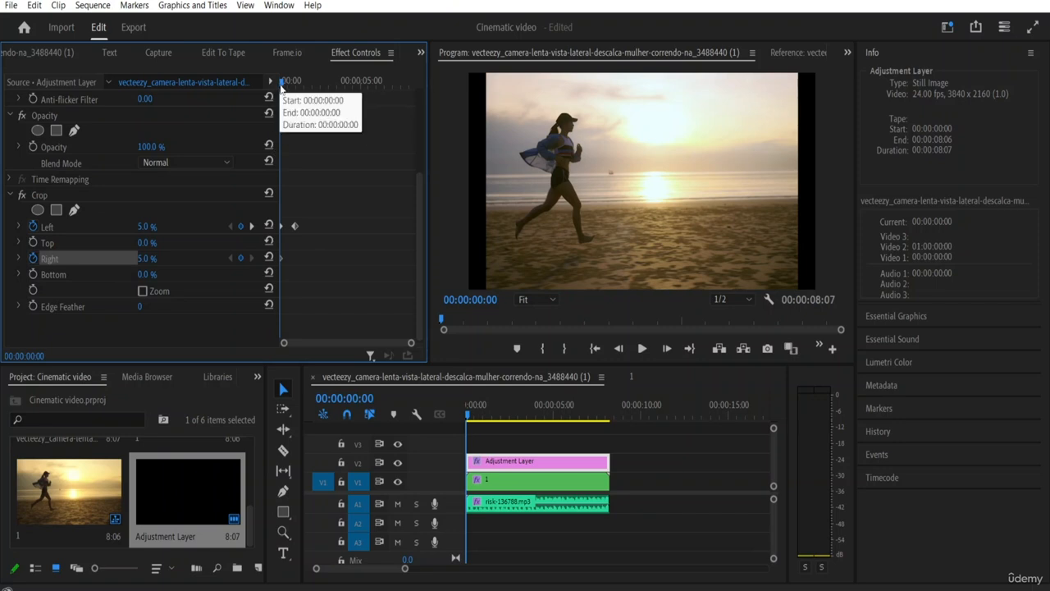
Step: Add a 0.0 % keyframe for the Crop effect's Right value at 00:00:01:00
drag(283, 85, 295, 85)
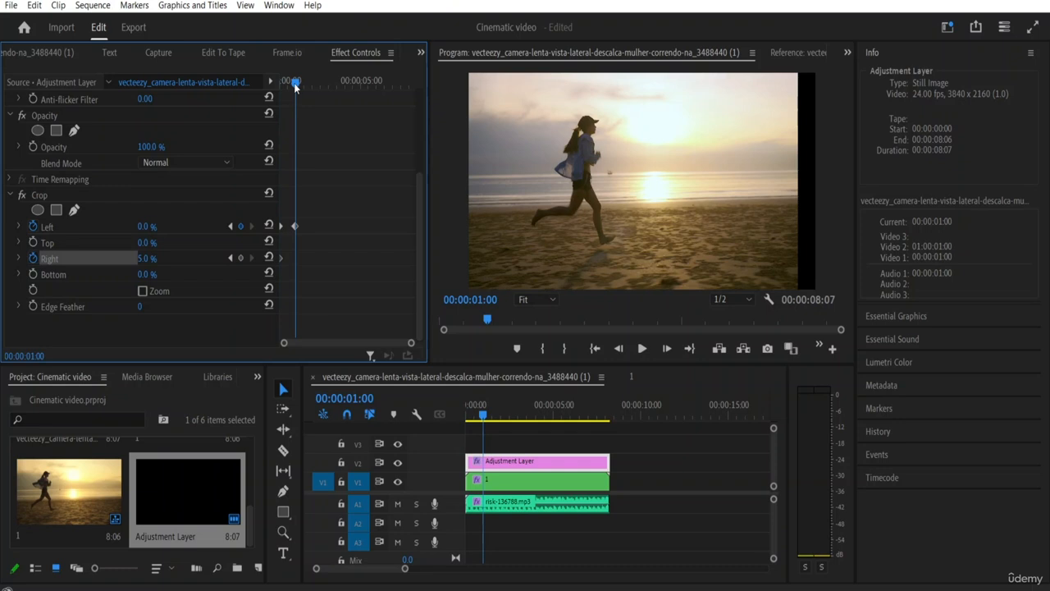
click(155, 259)
text(0)
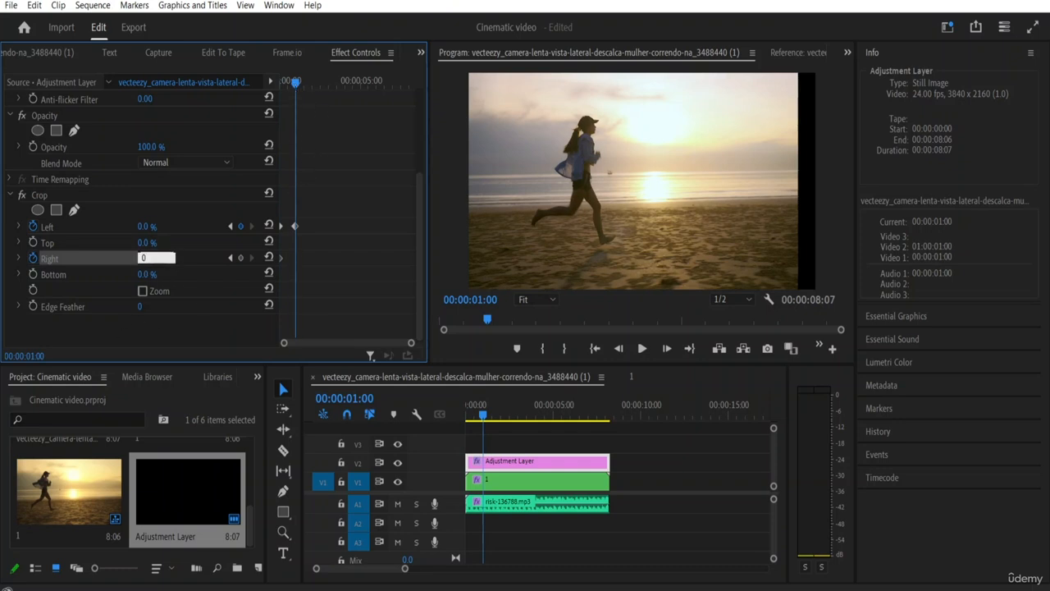
key(Return)
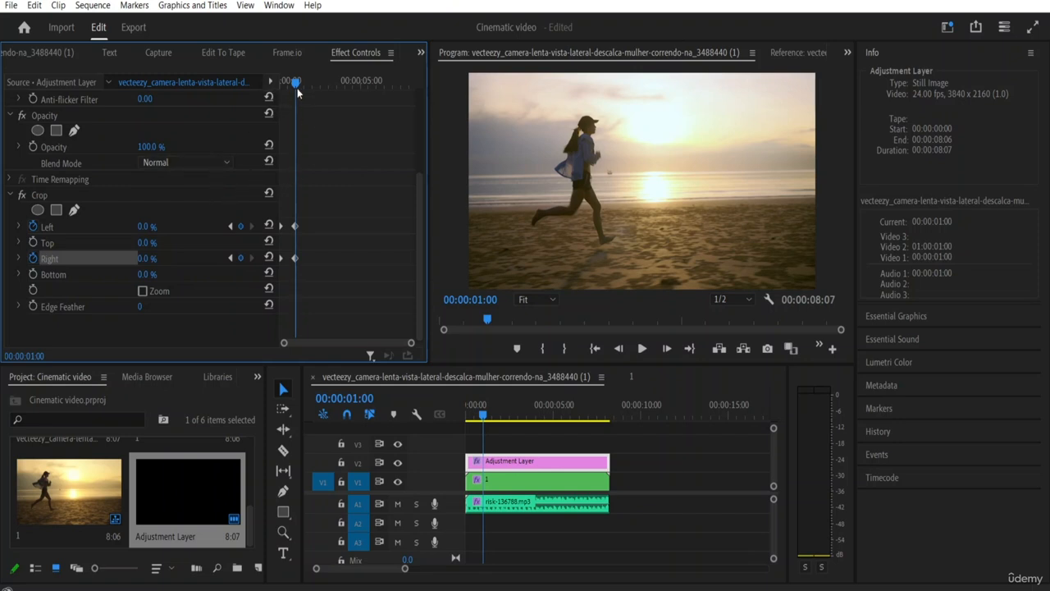
Step: Play the sequence from the start to preview the crop opening on both sides
drag(296, 82, 195, 76)
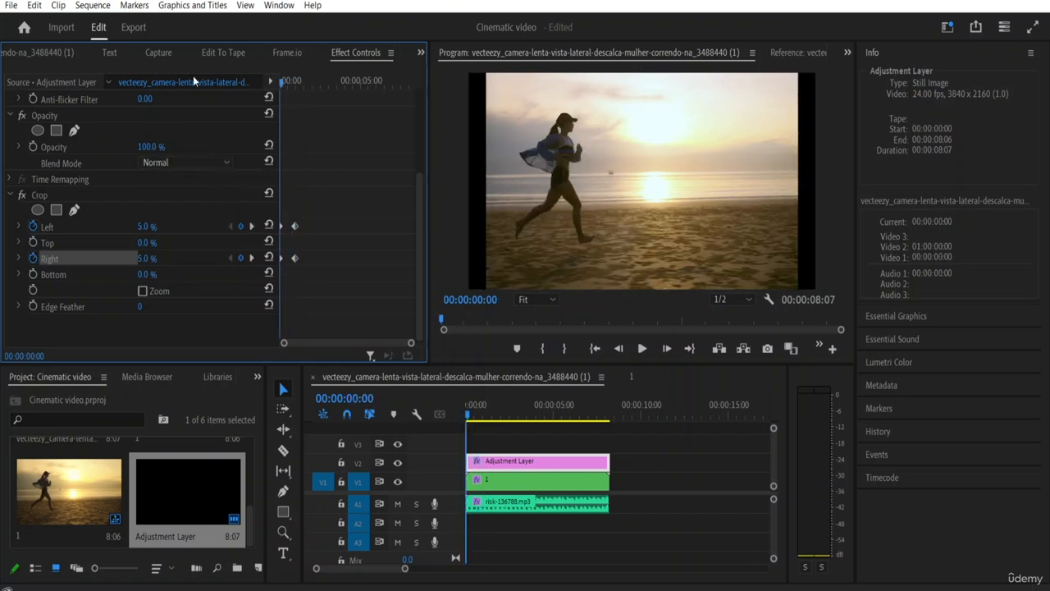
key(space)
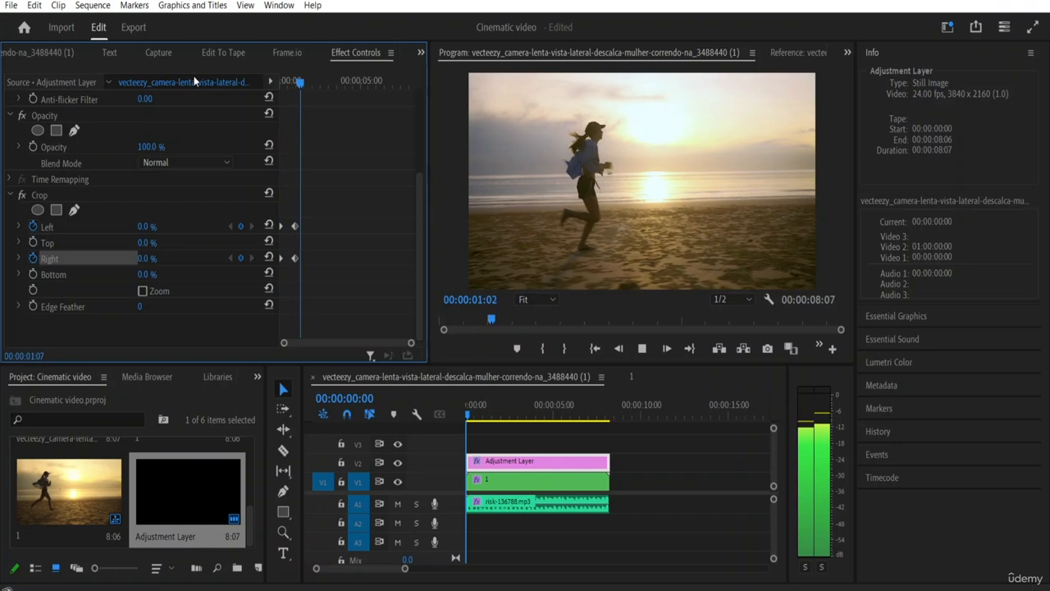
key(space)
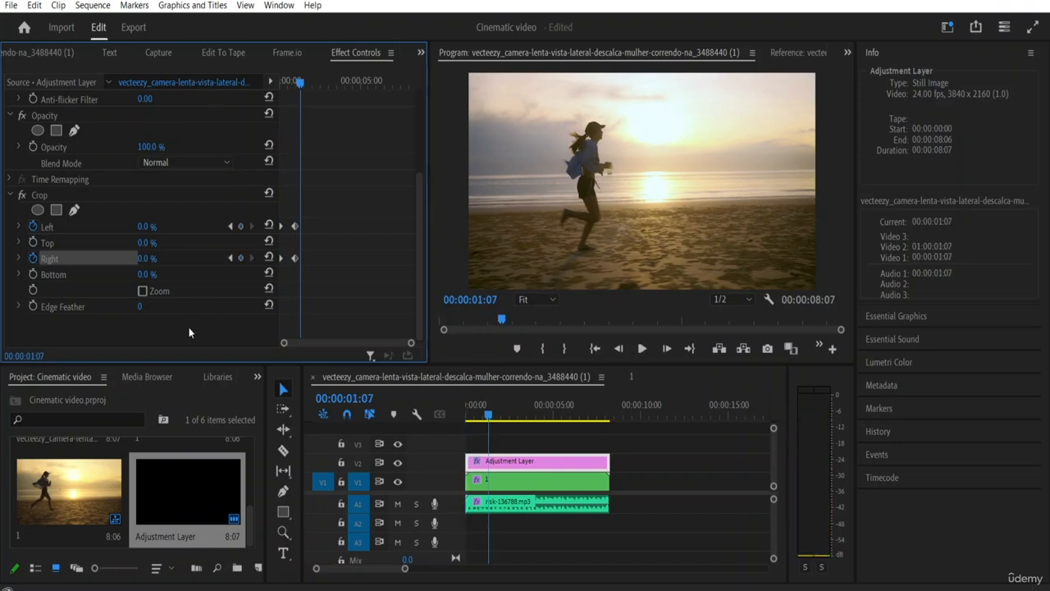
Step: At 00:00:03:00, set the Crop effect's Top and Bottom values to 10.0 % without keyframes
drag(300, 89, 328, 87)
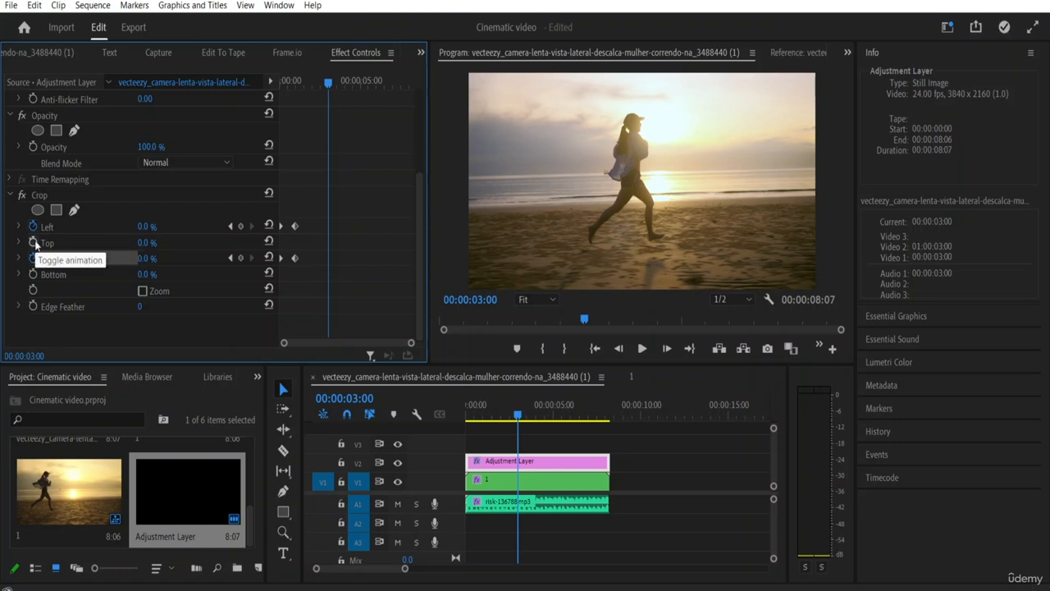
click(147, 243)
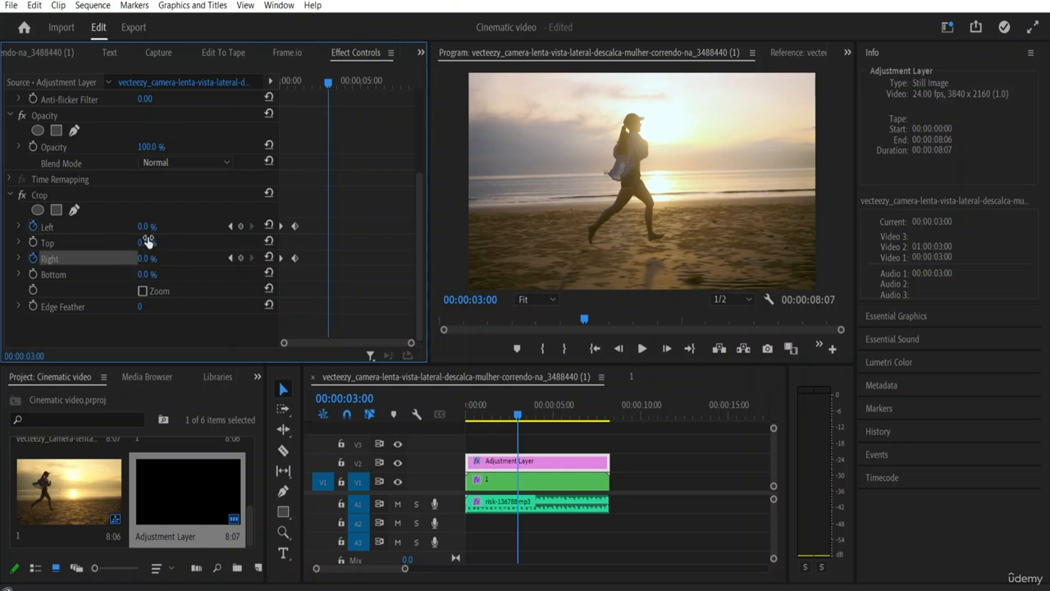
text(2)
key(Return)
drag(148, 243, 154, 243)
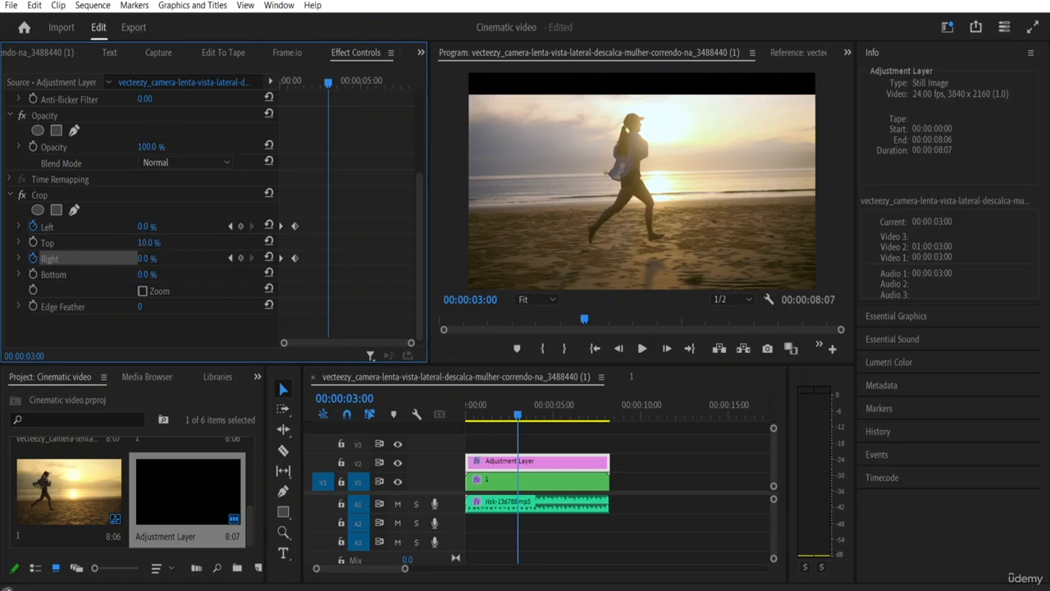
click(151, 275)
text(10)
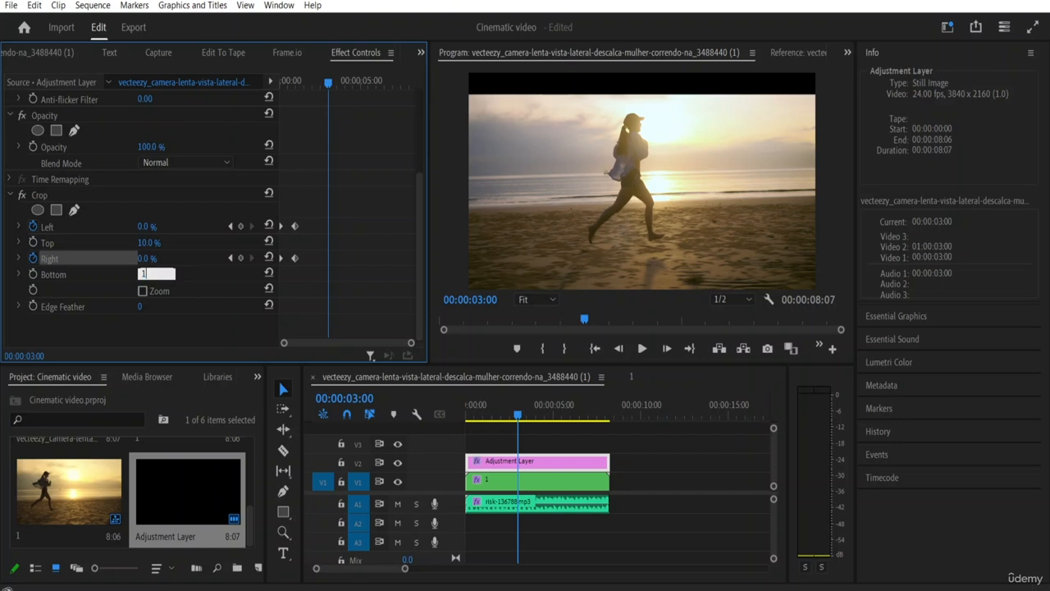
key(Return)
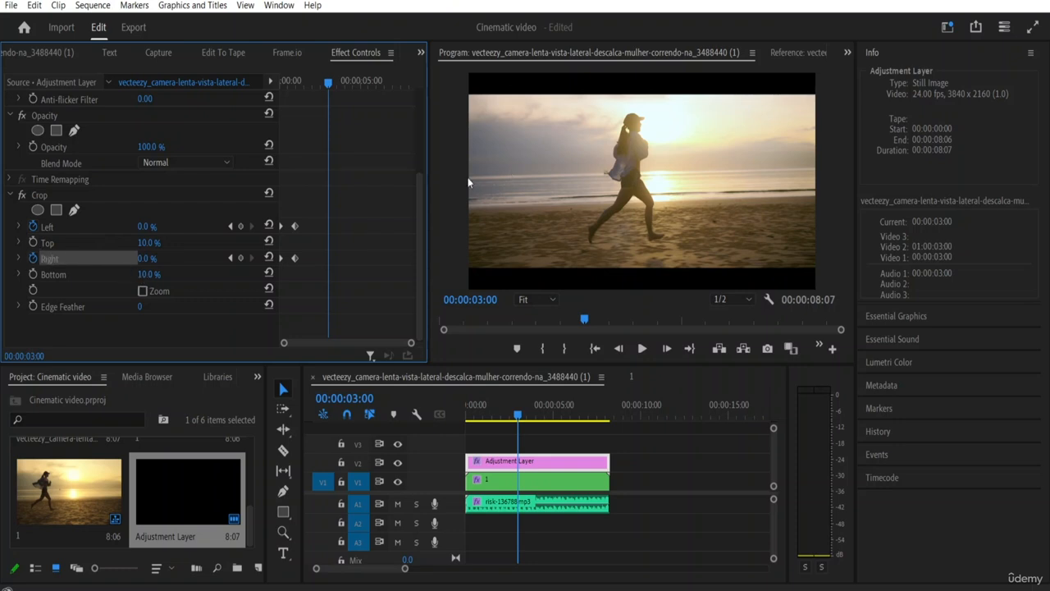
Step: Check an earlier frame and reset the Crop effect's Bottom and Top values to 0.0 %
drag(329, 88, 290, 89)
scroll(213, 105, up, 1)
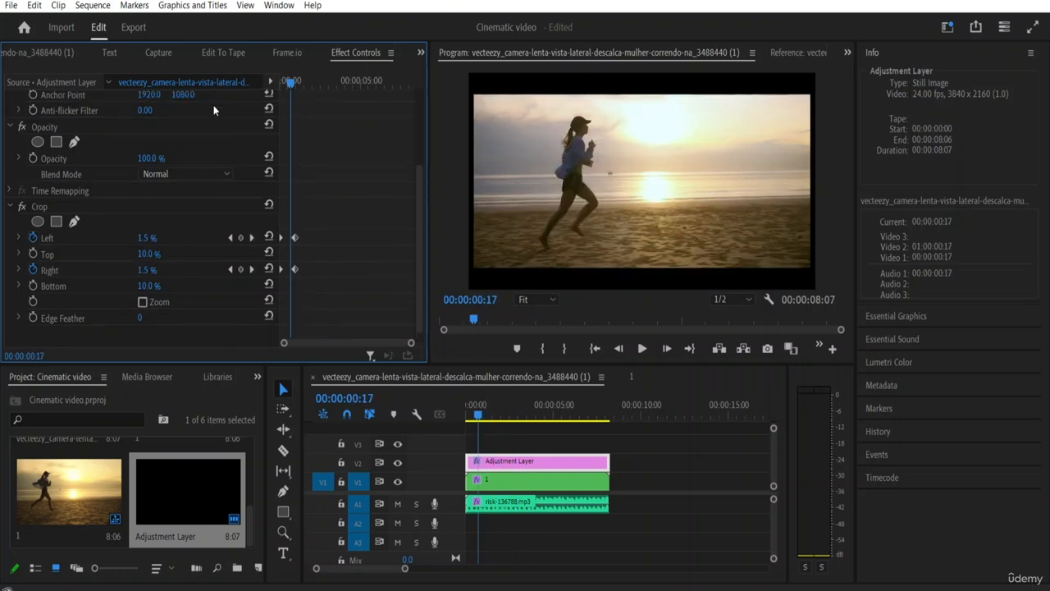
click(146, 286)
key(BackSpace)
key(BackSpace)
key(BackSpace)
key(BackSpace)
key(BackSpace)
text(0)
click(185, 328)
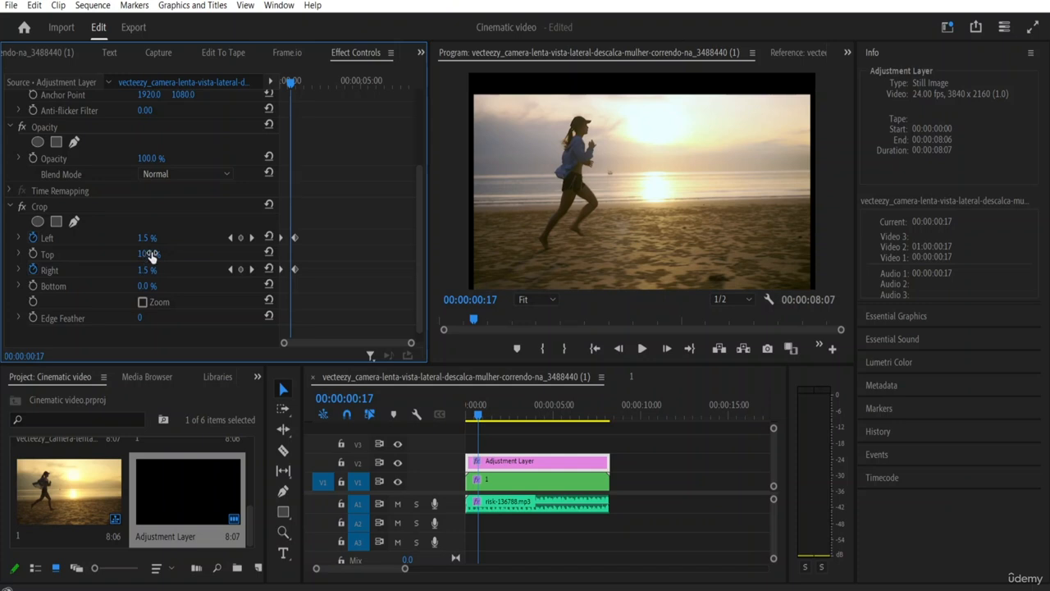
click(147, 255)
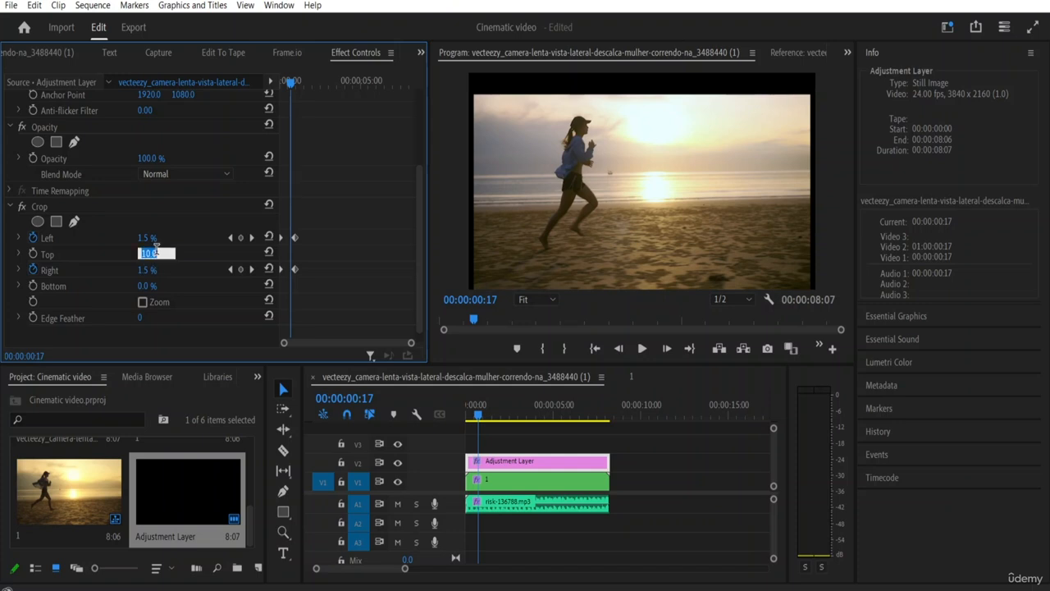
text(0)
click(190, 274)
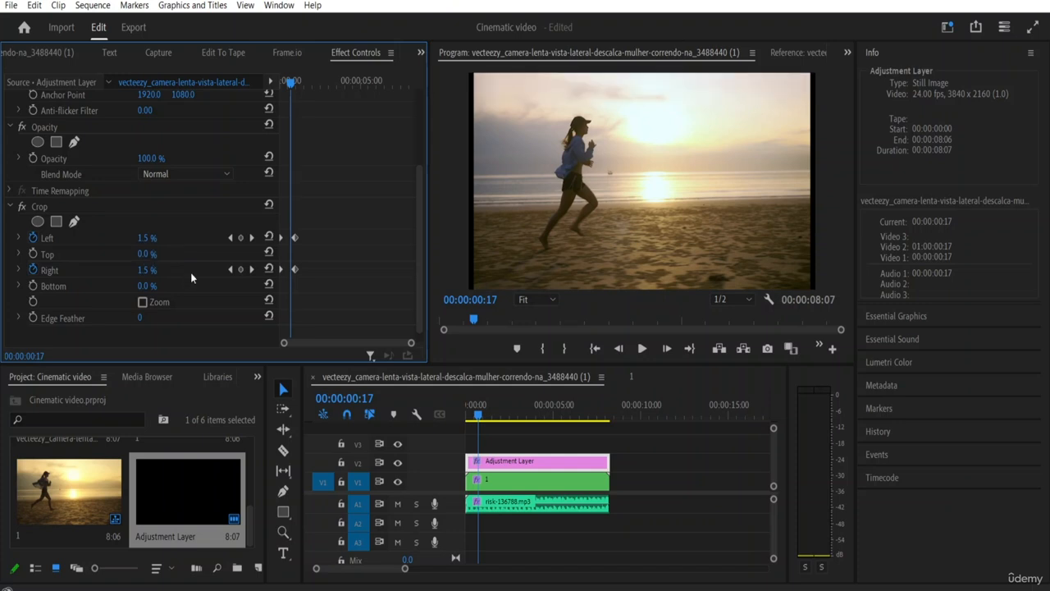
Step: Turn on keyframing for the Crop effect's Top and Bottom values at 00:00:00:00, keeping existing keyframes
drag(289, 83, 253, 82)
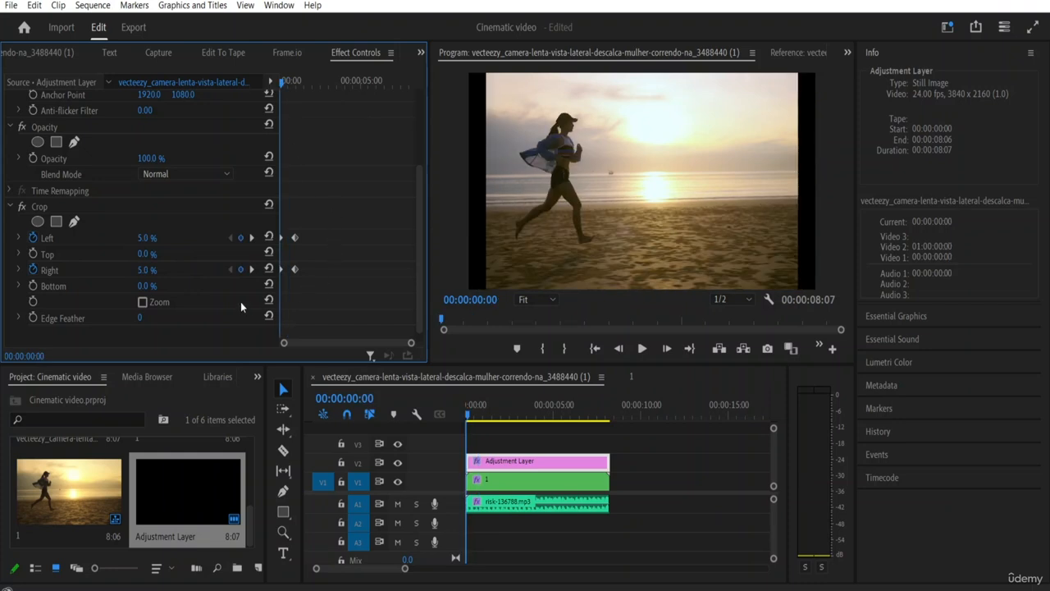
click(33, 252)
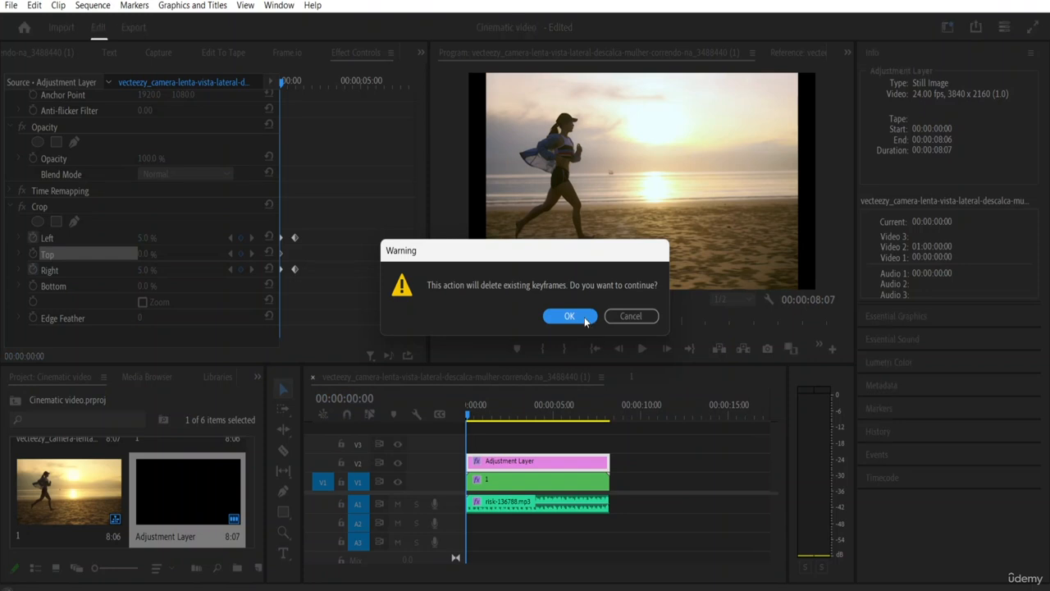
click(629, 317)
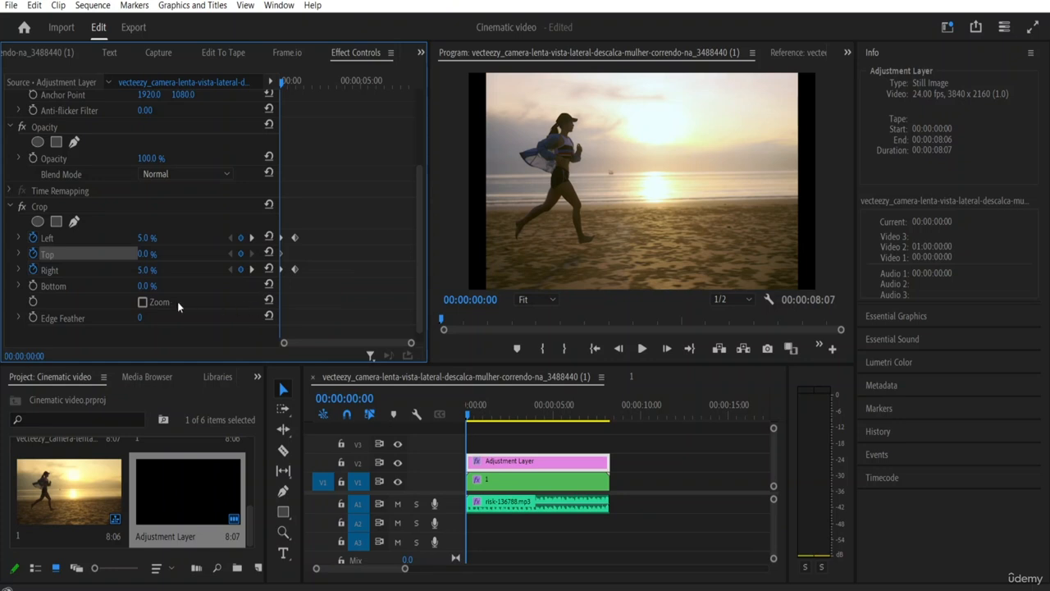
click(32, 286)
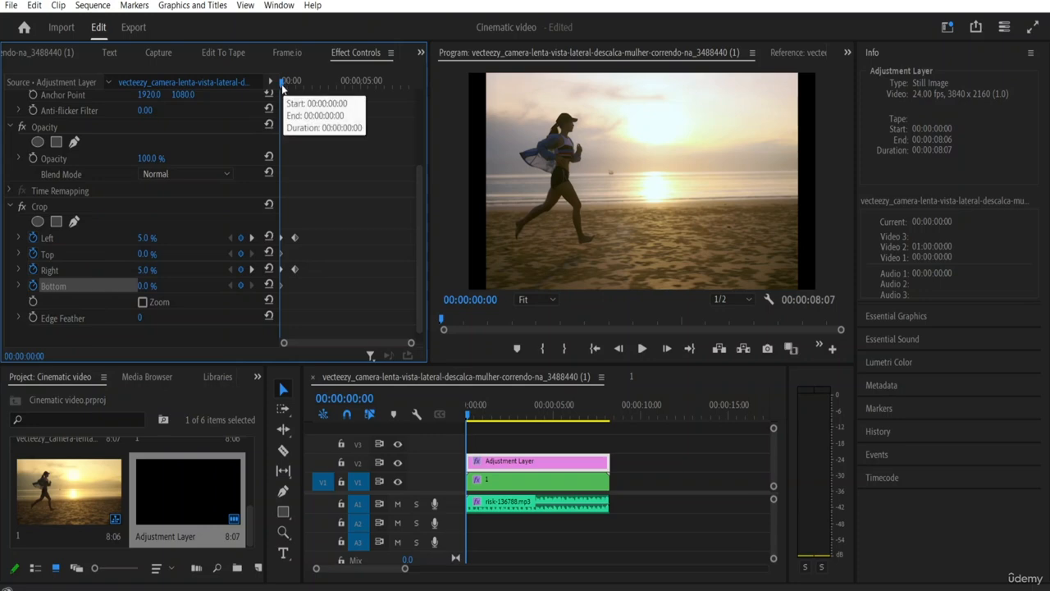
Step: At 00:00:02:21, keyframe the Crop effect's Top and Bottom values at 10.0 %
drag(284, 83, 327, 93)
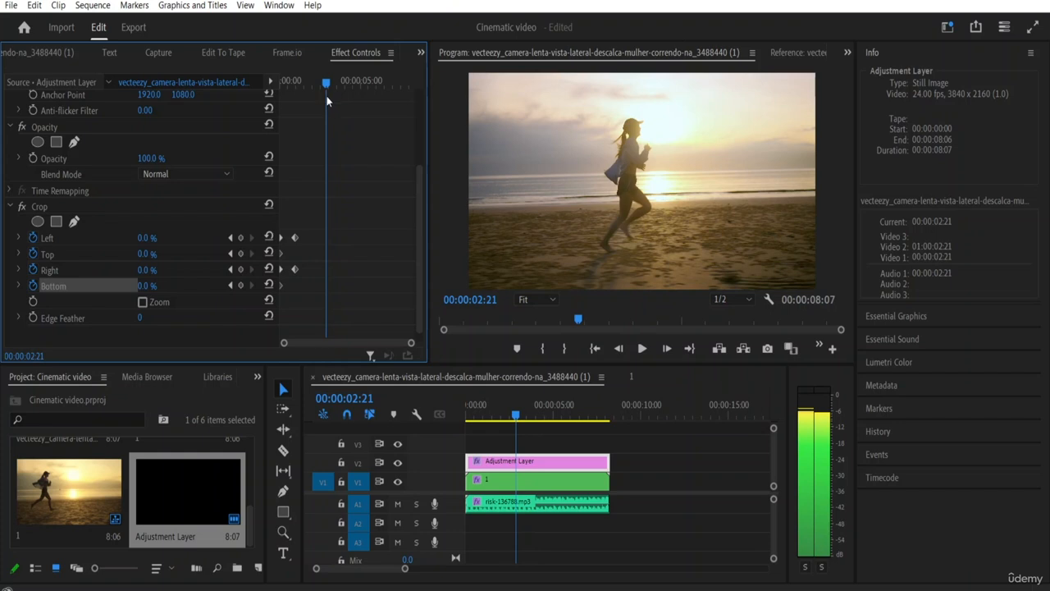
click(146, 286)
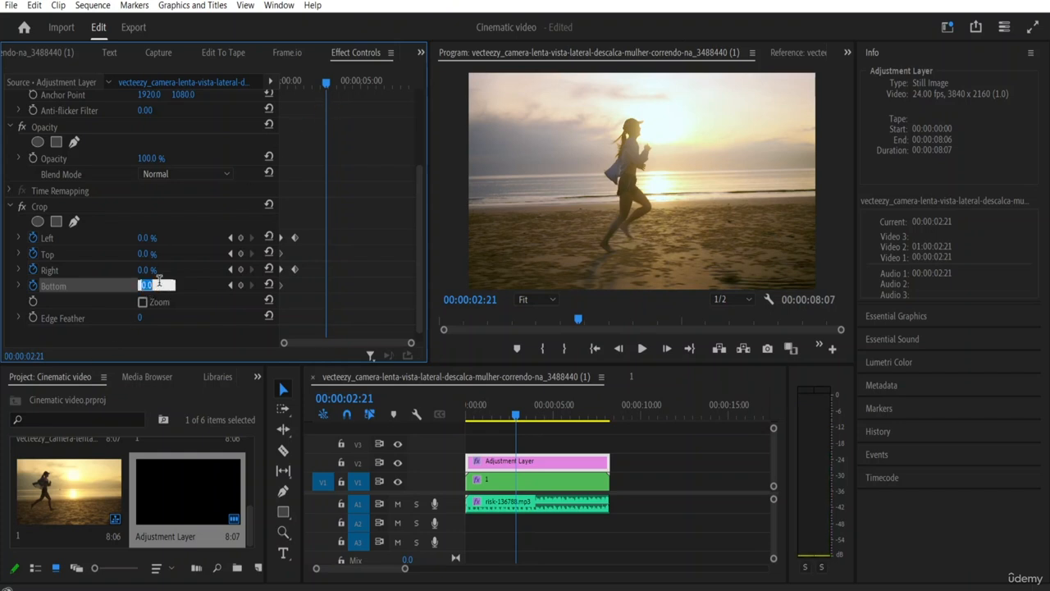
text(5)
click(146, 254)
key(BackSpace)
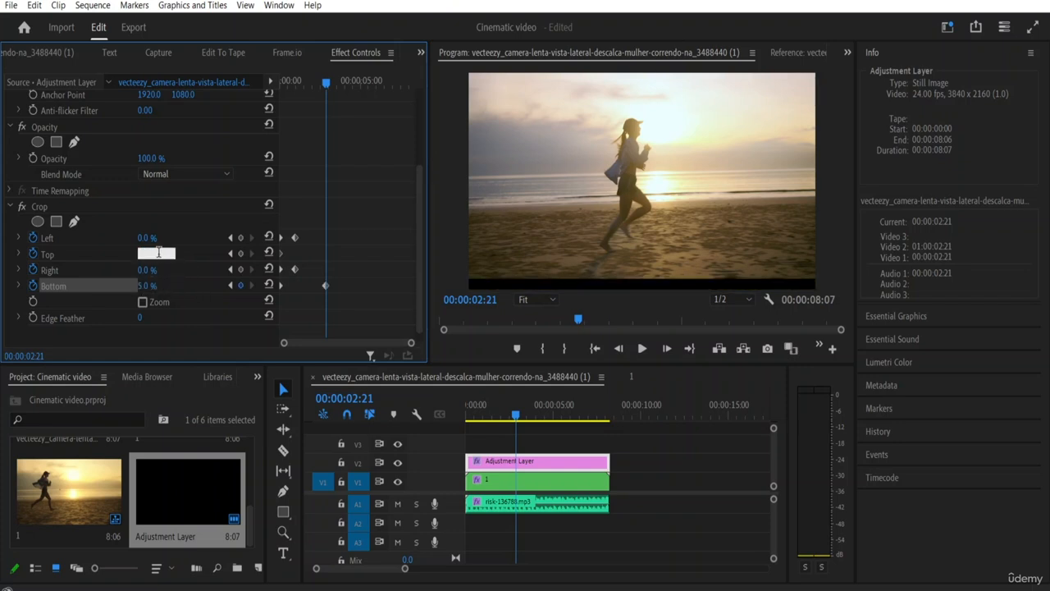
text(10)
click(152, 286)
text(10)
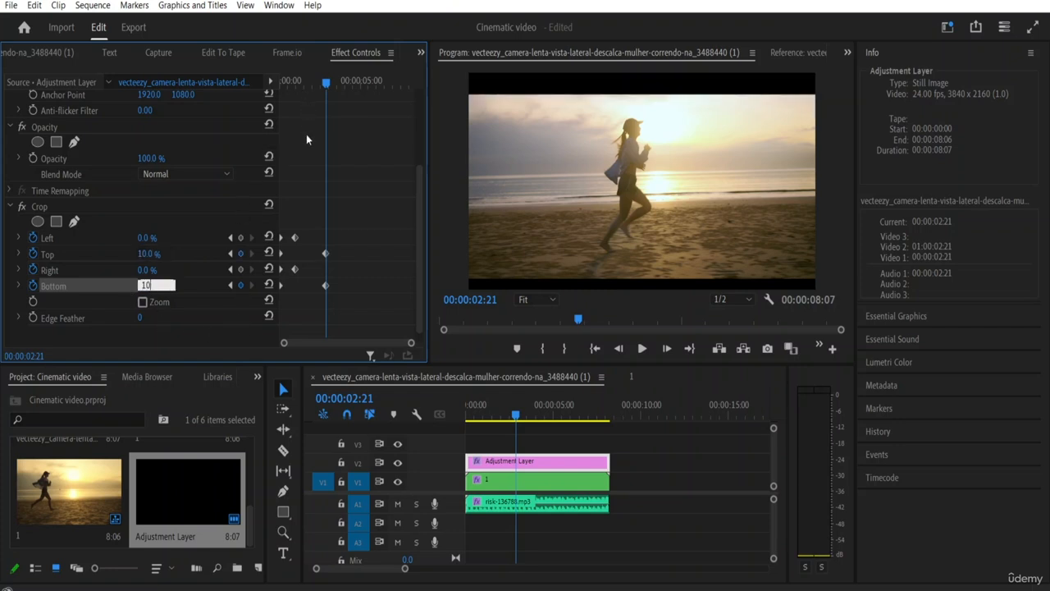
Step: Play the sequence from 00:00:00:00 to preview the animated crop bars, stopping around 00:00:06:01
drag(325, 82, 202, 80)
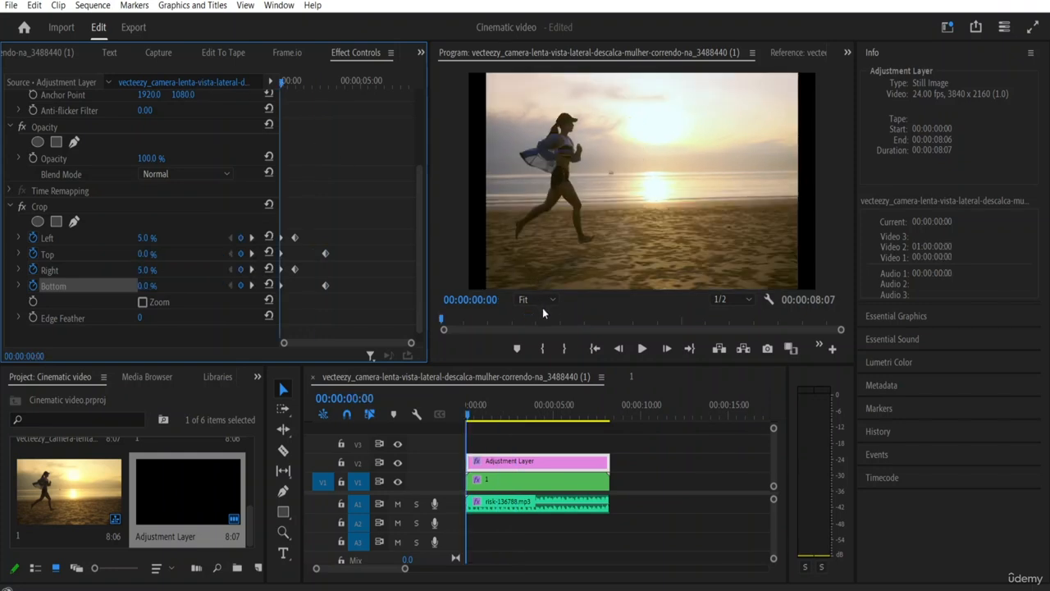
key(space)
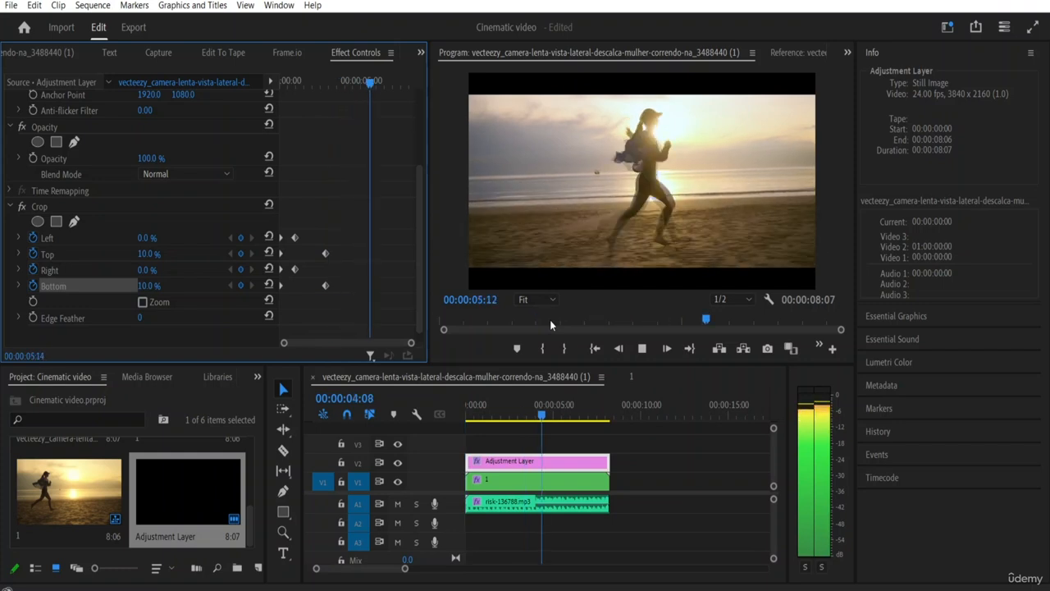
key(space)
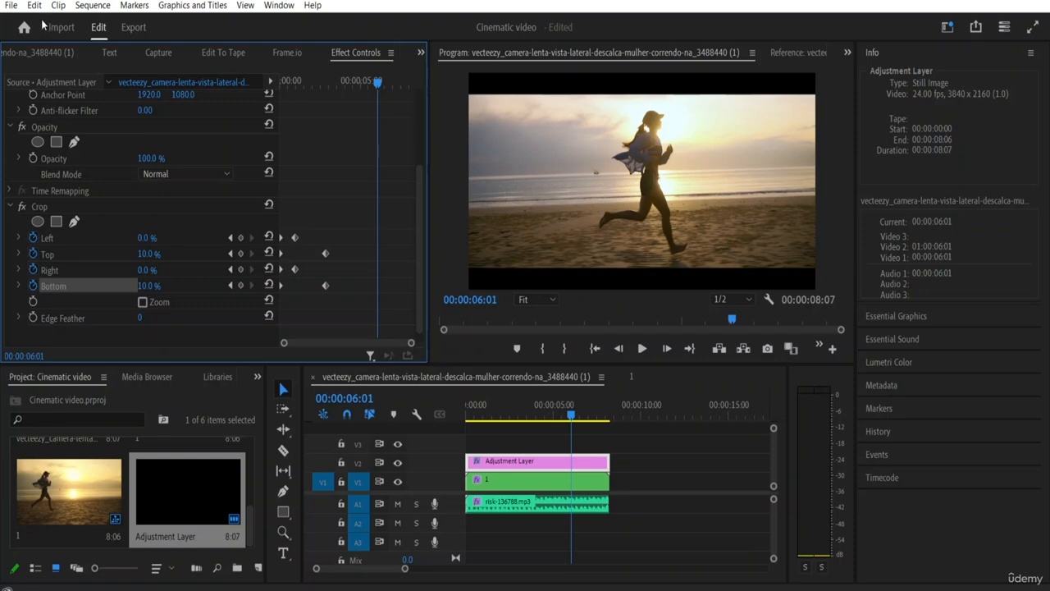
Step: Save the project as Cinematic video in the Social Media Video Editing Resource File folder, replacing the existing file
click(11, 6)
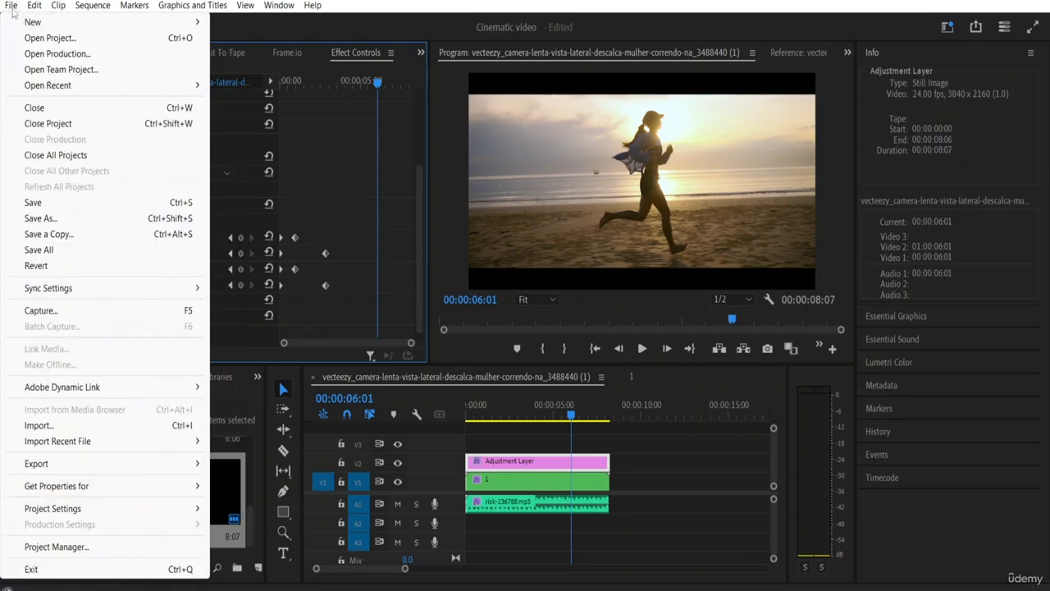
click(49, 218)
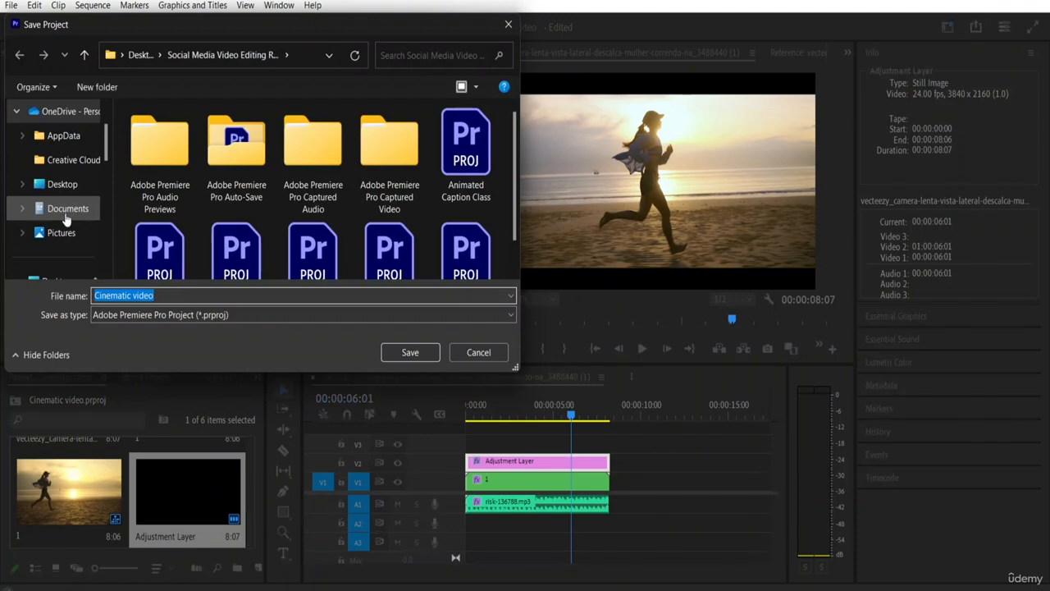
scroll(59, 221, down, 4)
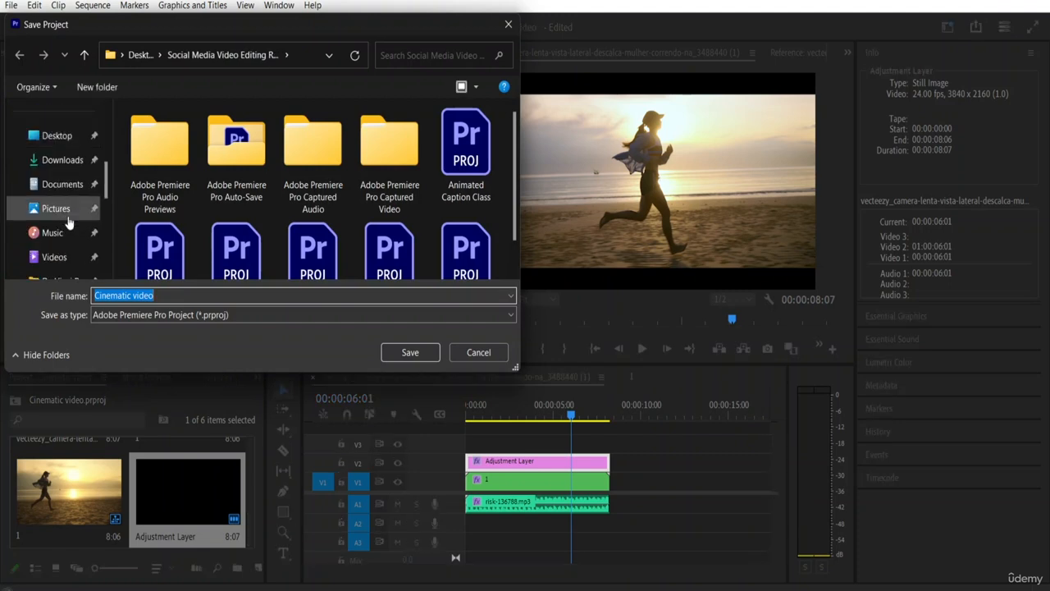
scroll(104, 197, down, 3)
scroll(104, 208, down, 3)
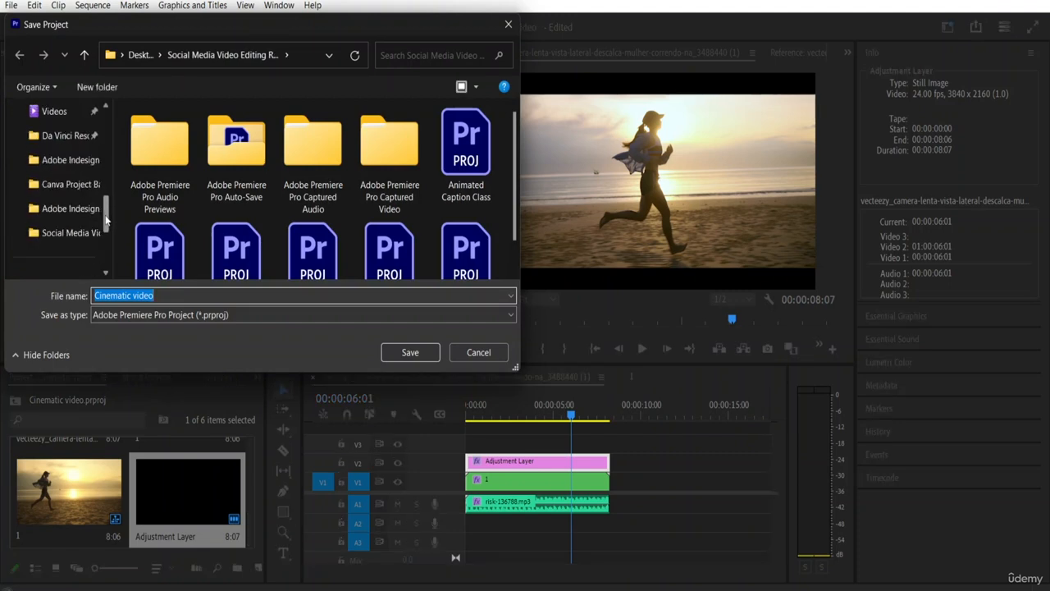
click(82, 232)
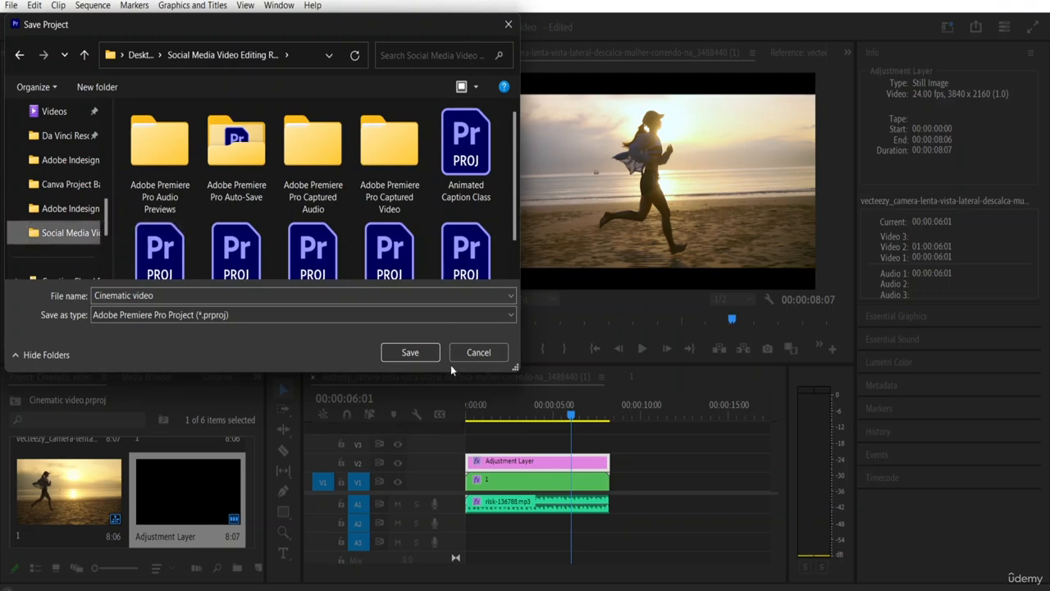
click(411, 352)
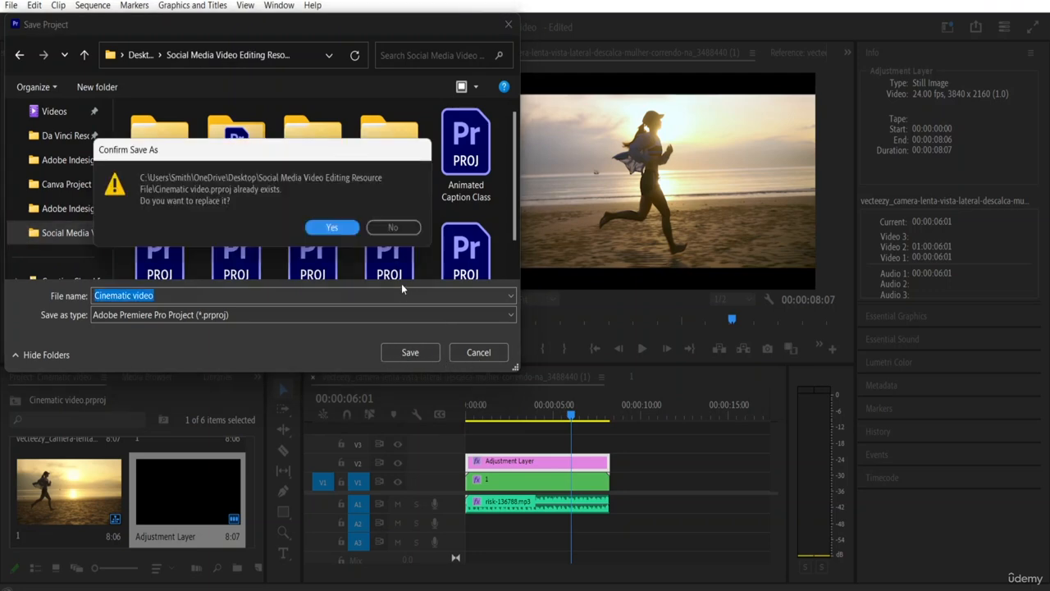
click(351, 231)
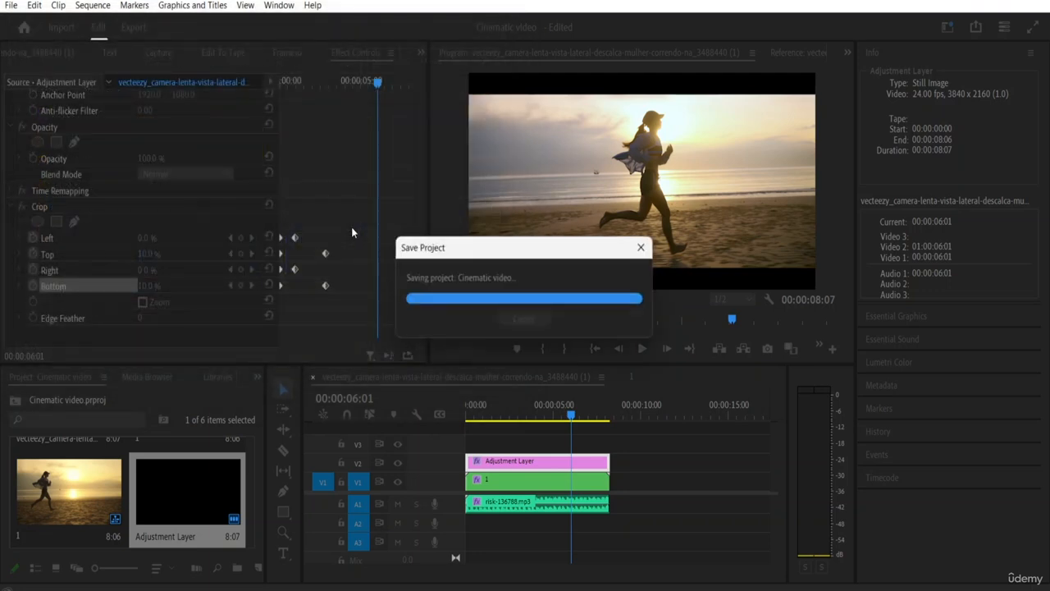